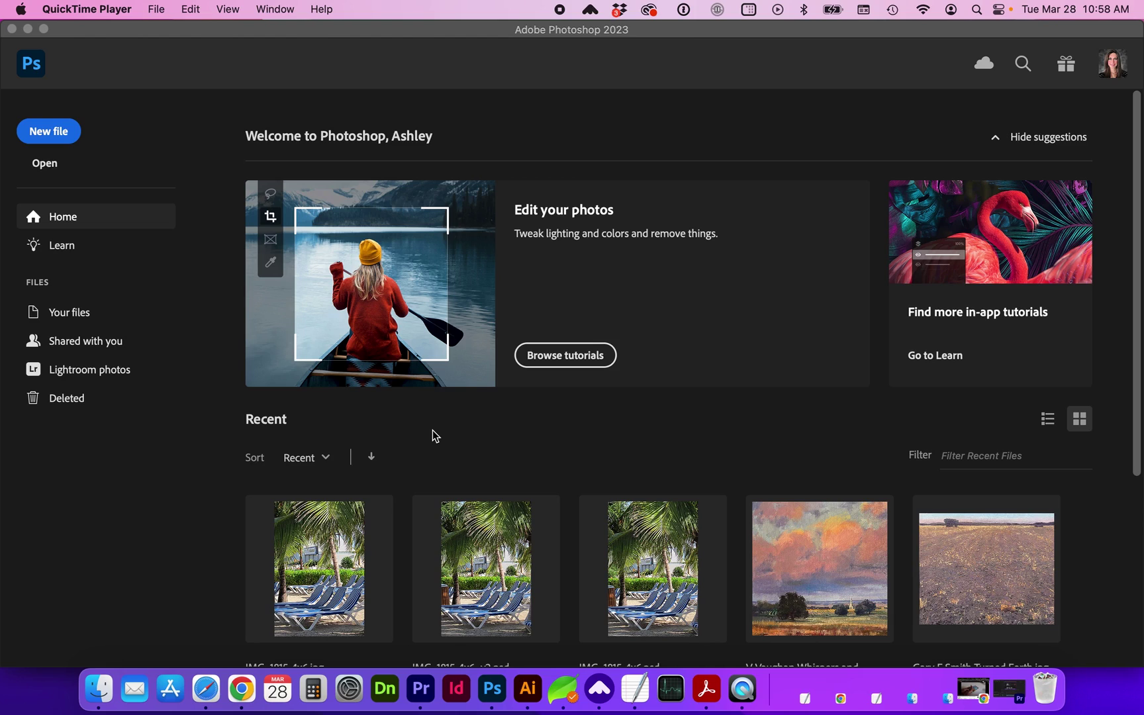
# Step: Bring Photoshop forward and drop IMG_1815.jpg from the Demo folder onto its Home screen
pyautogui.click(171, 238)
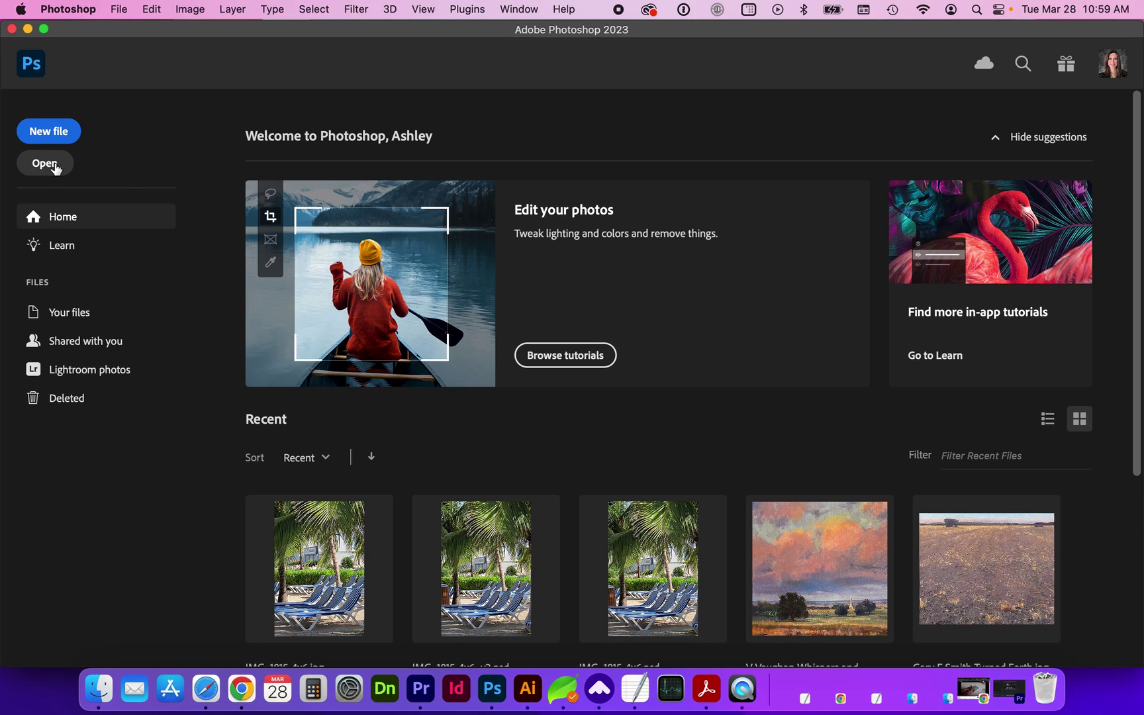
pyautogui.click(118, 9)
pyautogui.click(99, 689)
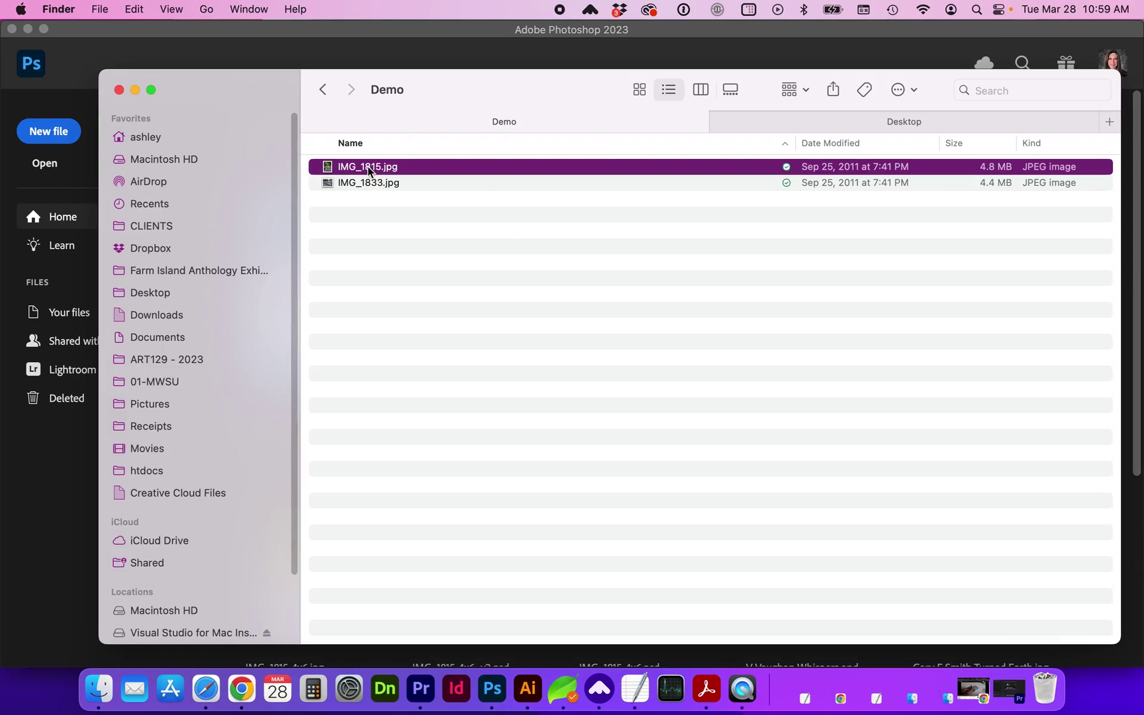
pyautogui.moveTo(369, 171); pyautogui.dragTo(67, 432)
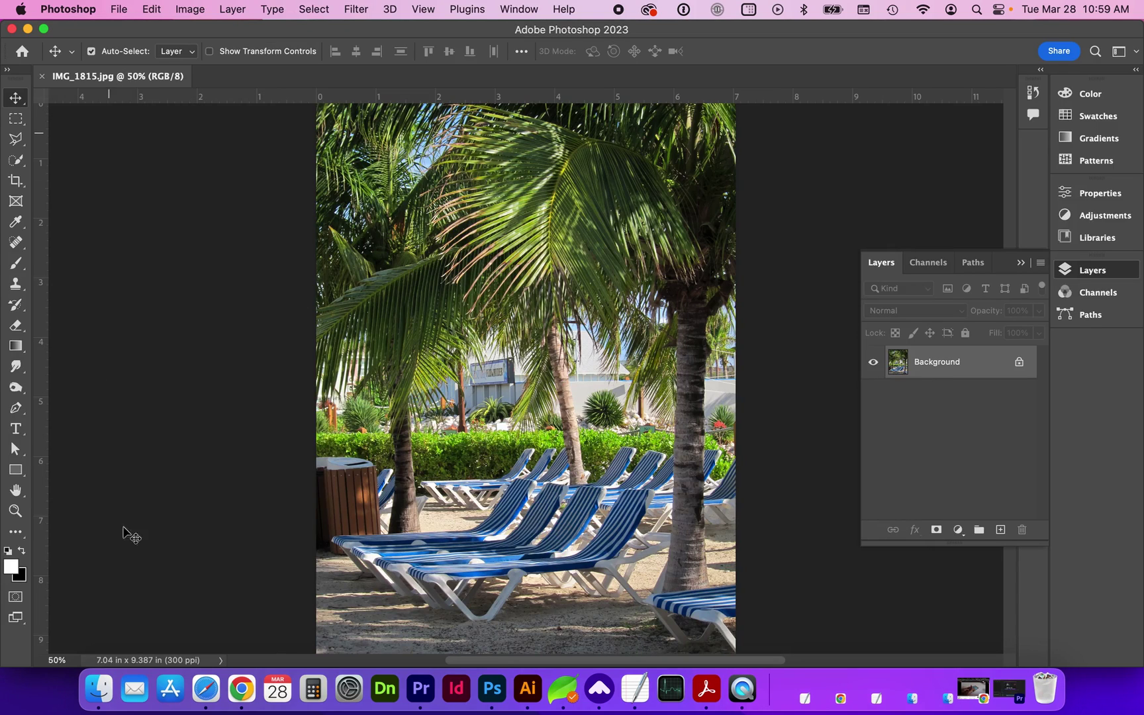
# Step: Open IMG_1833.jpg as a second document, cancel the stray IMG_1815 placement, and view IMG_1833
pyautogui.press('super+Tab')
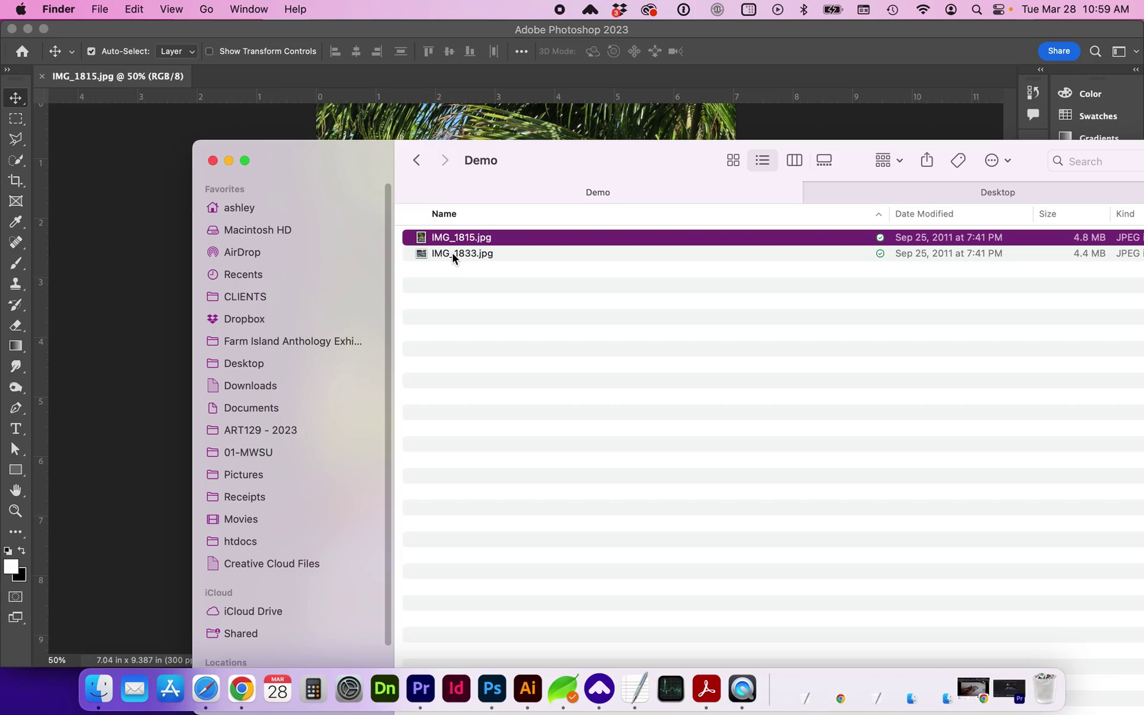
pyautogui.moveTo(453, 252); pyautogui.dragTo(233, 83)
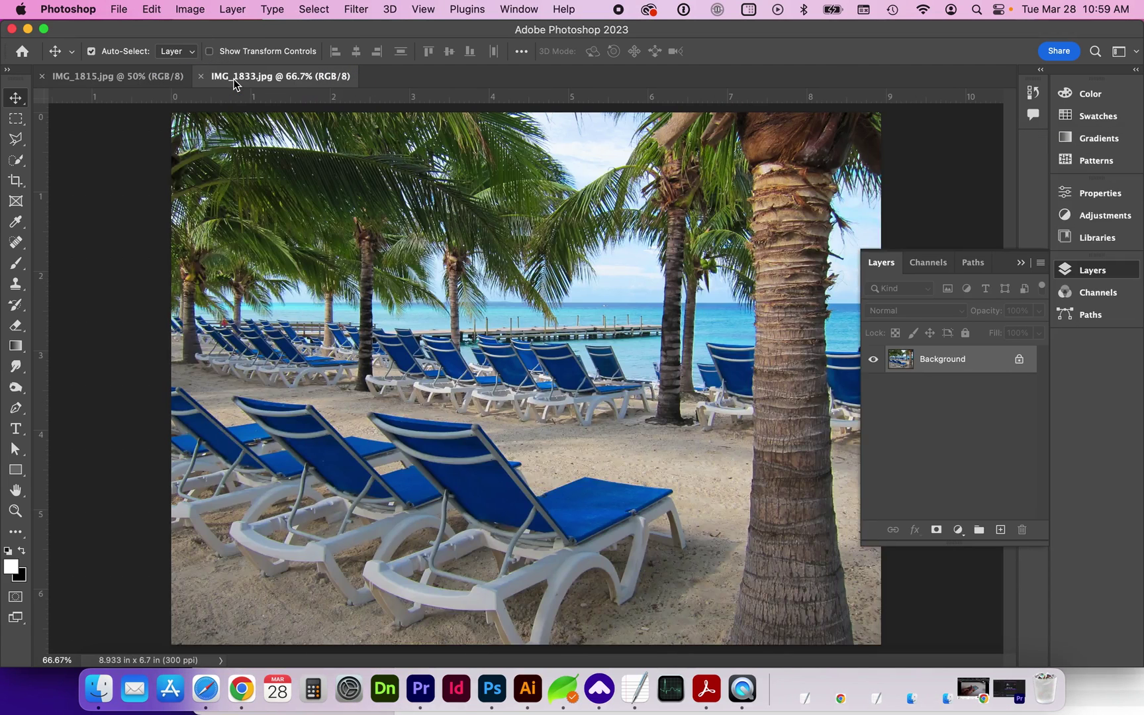
pyautogui.click(118, 76)
pyautogui.click(98, 690)
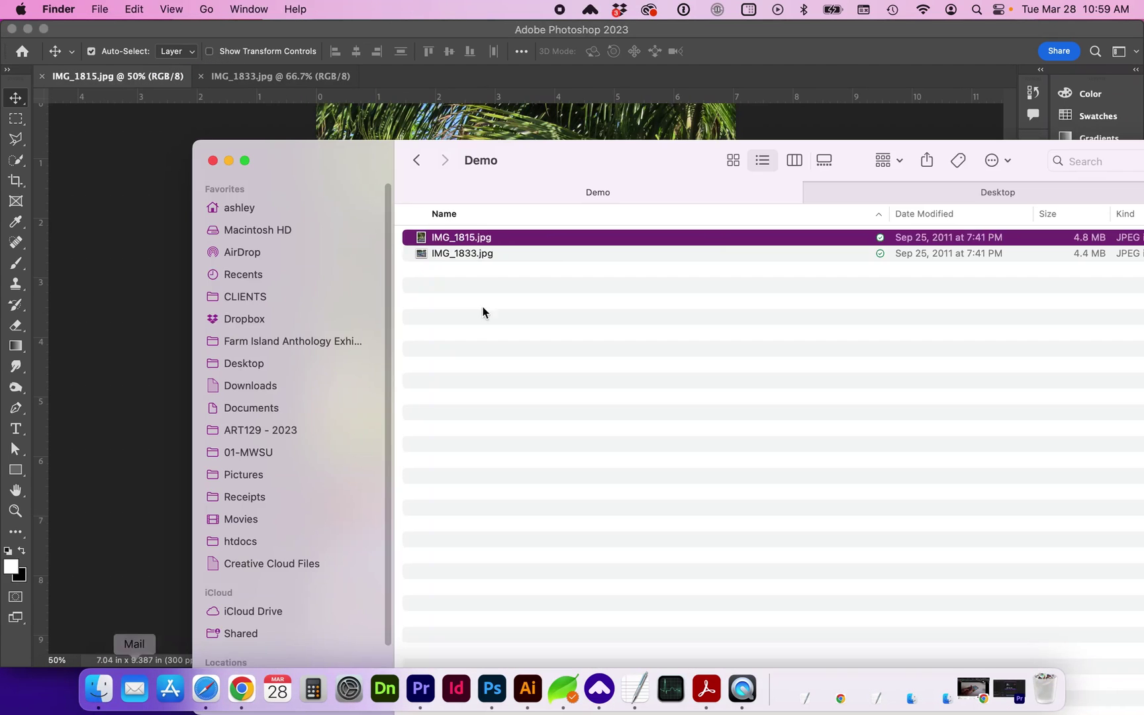
pyautogui.moveTo(449, 245); pyautogui.dragTo(133, 358)
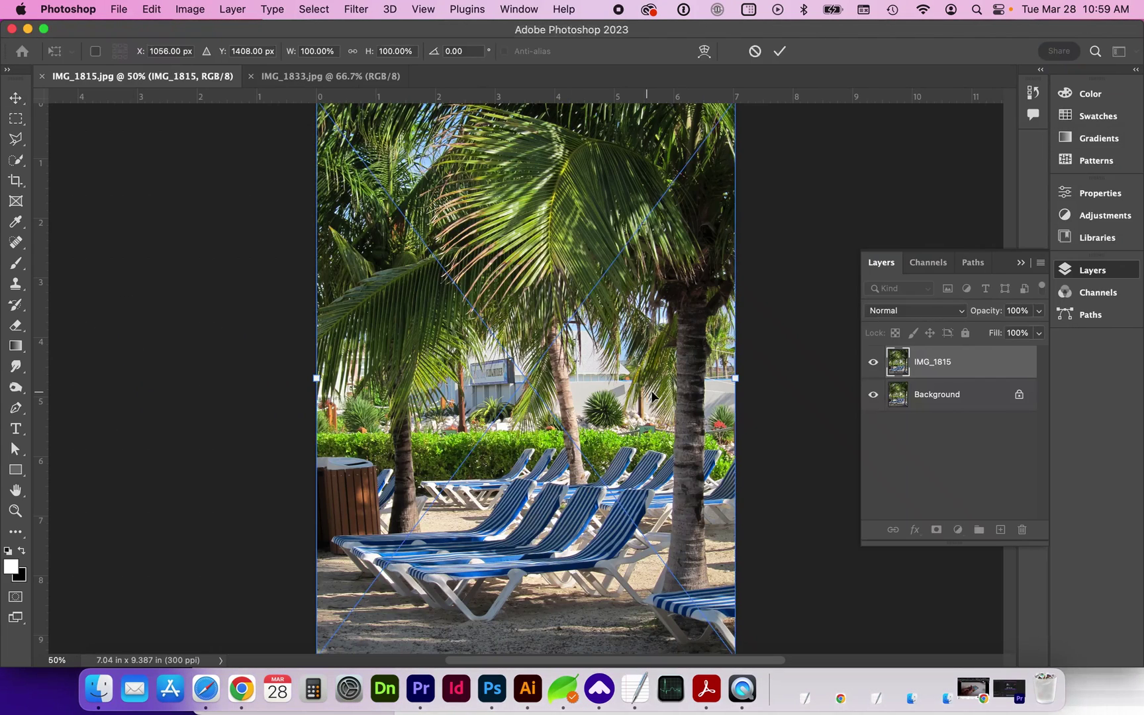
pyautogui.press('Escape')
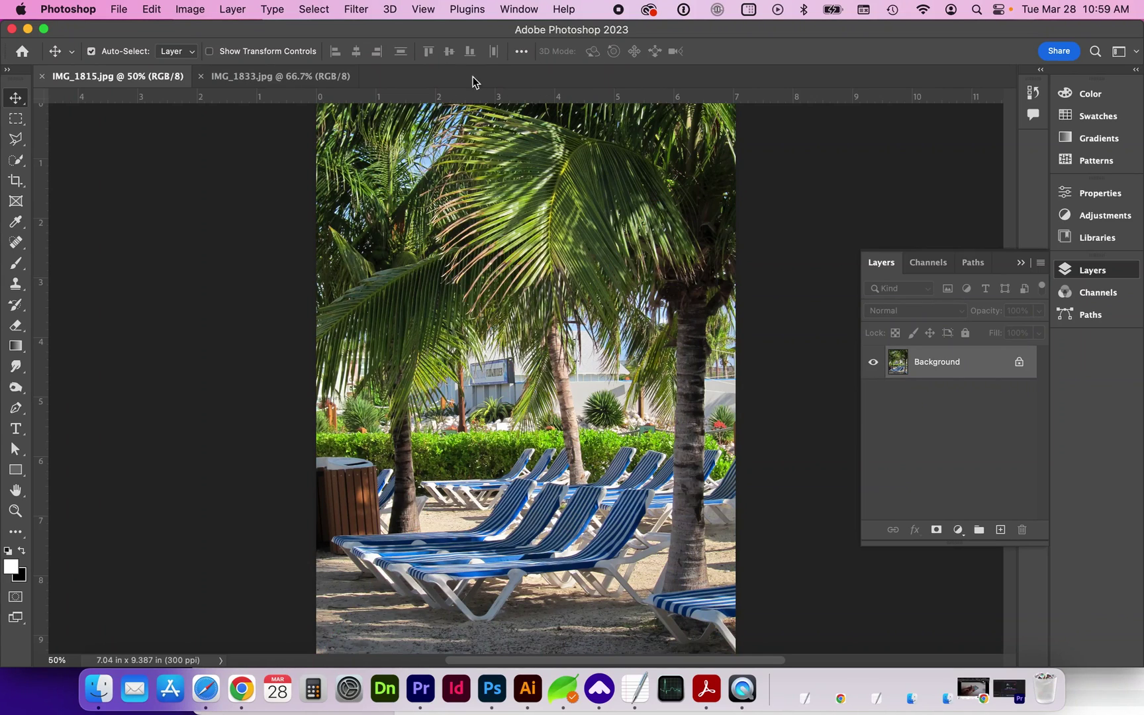
pyautogui.click(298, 77)
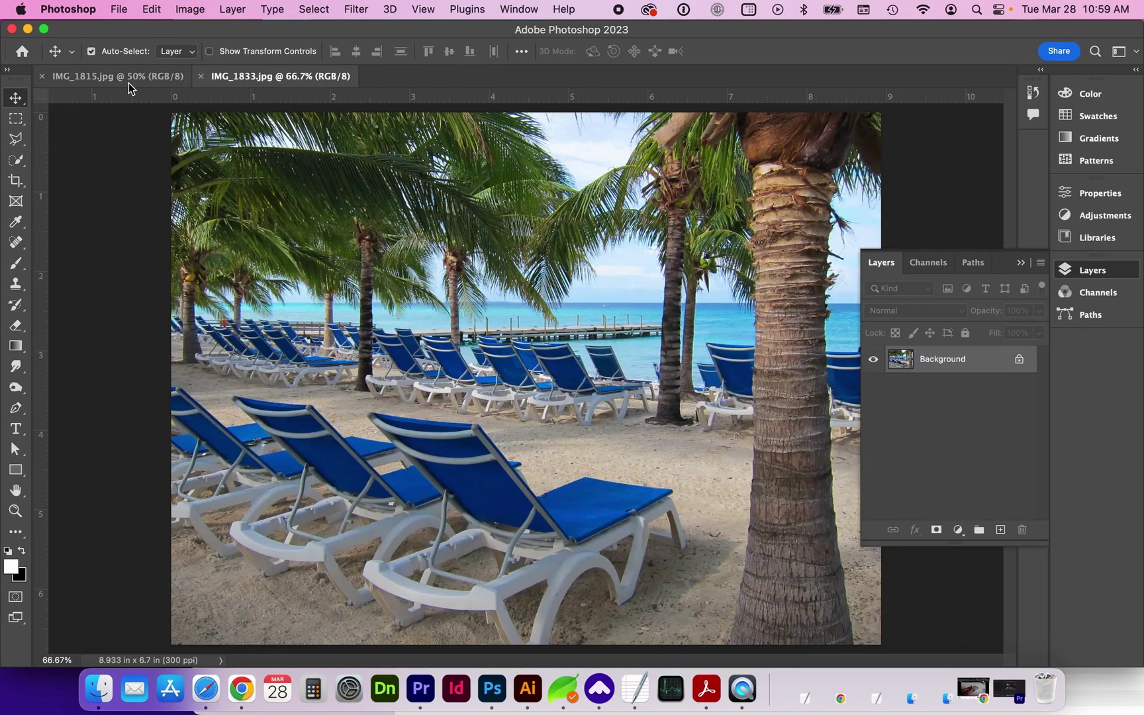
# Step: Close IMG_1833.jpg, leaving IMG_1815.jpg at 50%, and show the Image menu
pyautogui.press('super+w')
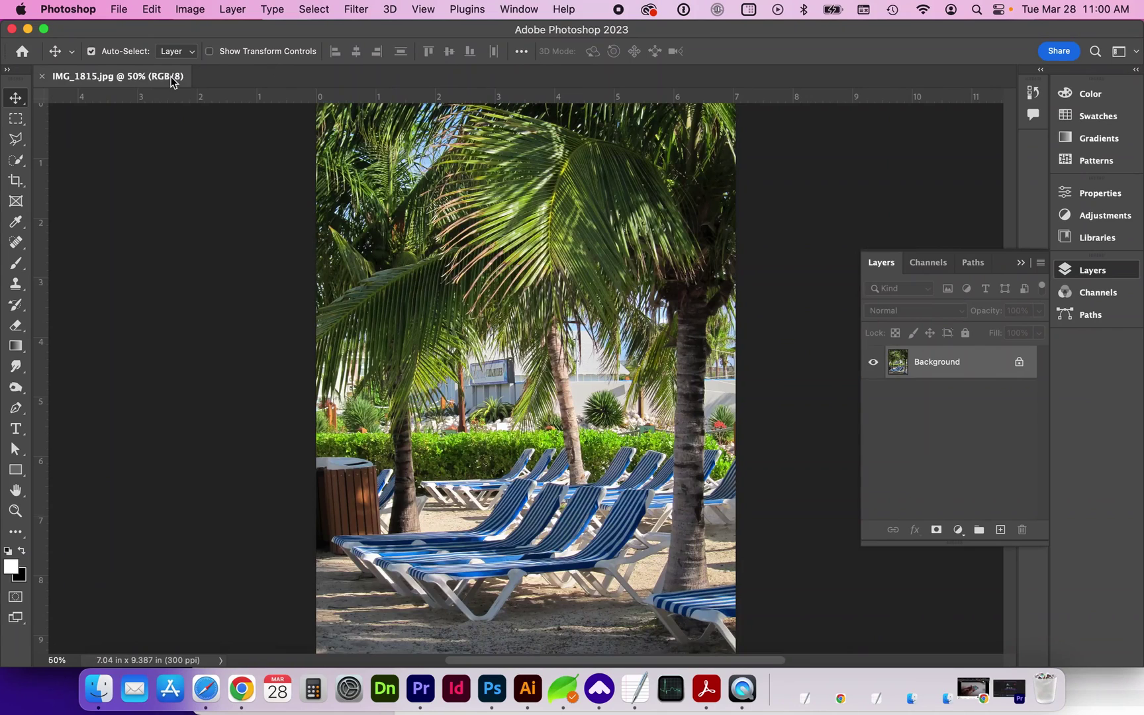
pyautogui.click(192, 10)
pyautogui.moveTo(196, 31)
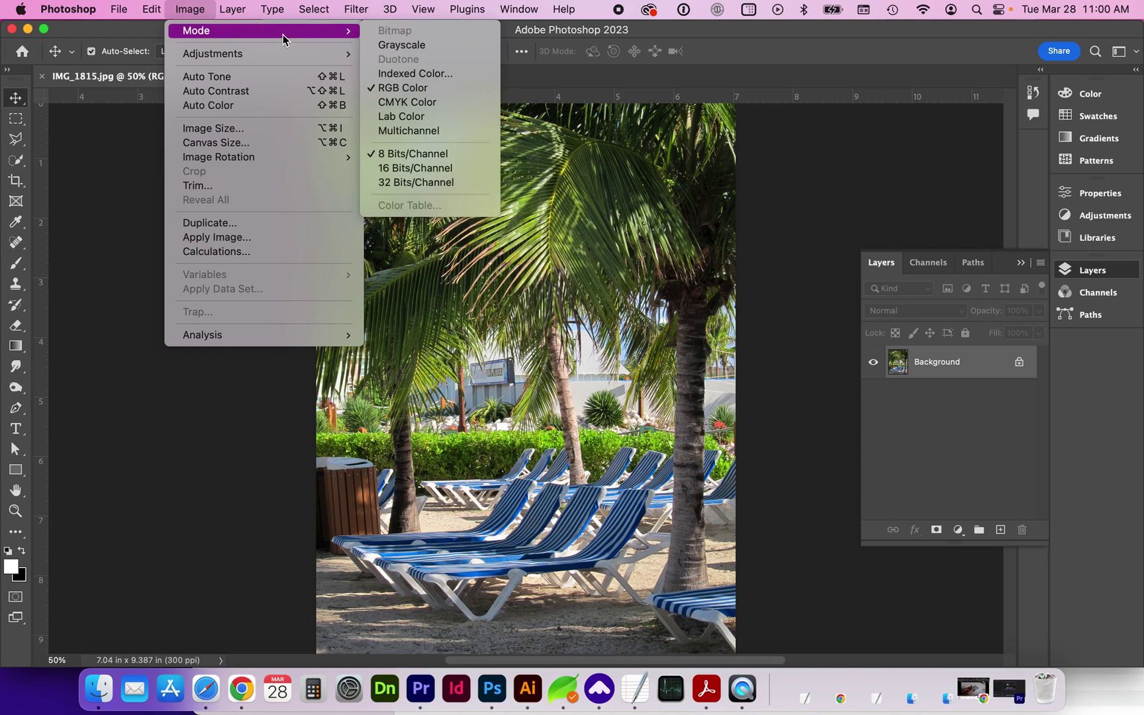
pyautogui.click(205, 130)
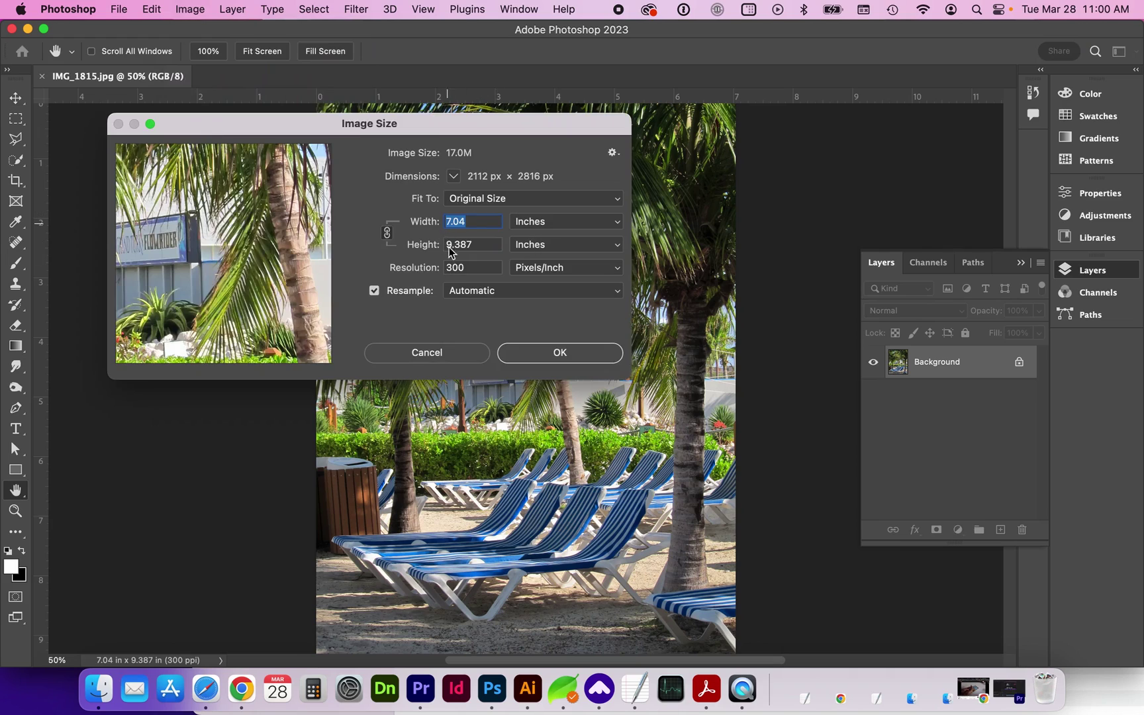
pyautogui.click(561, 222)
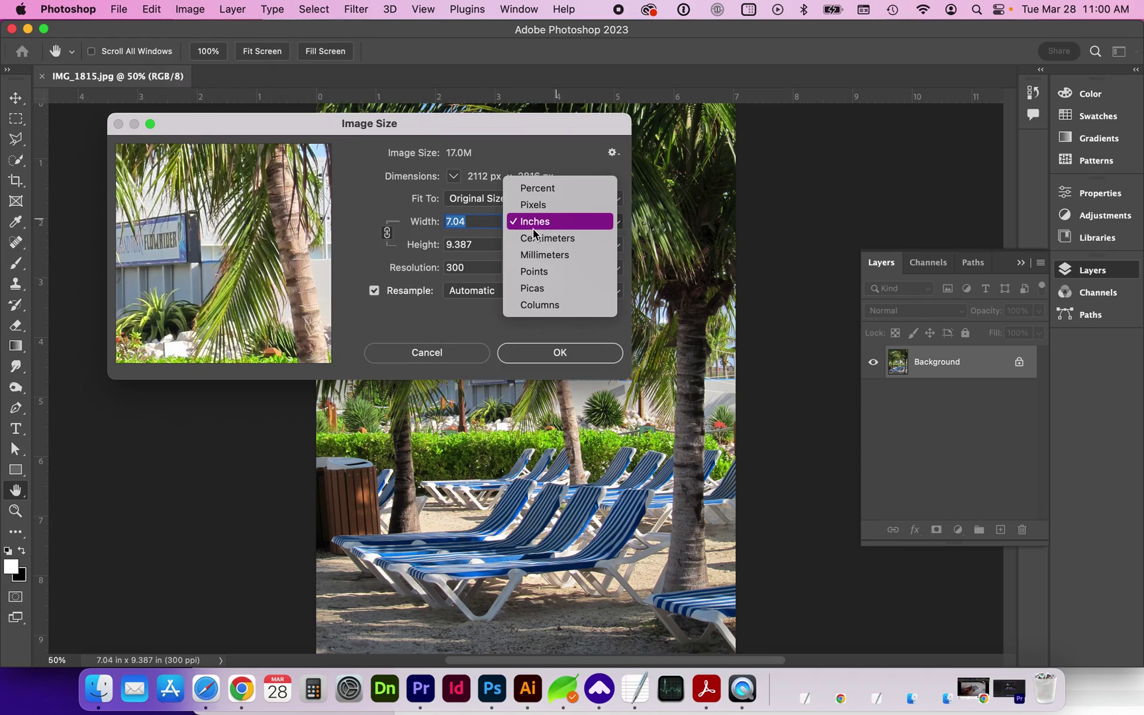
pyautogui.click(558, 222)
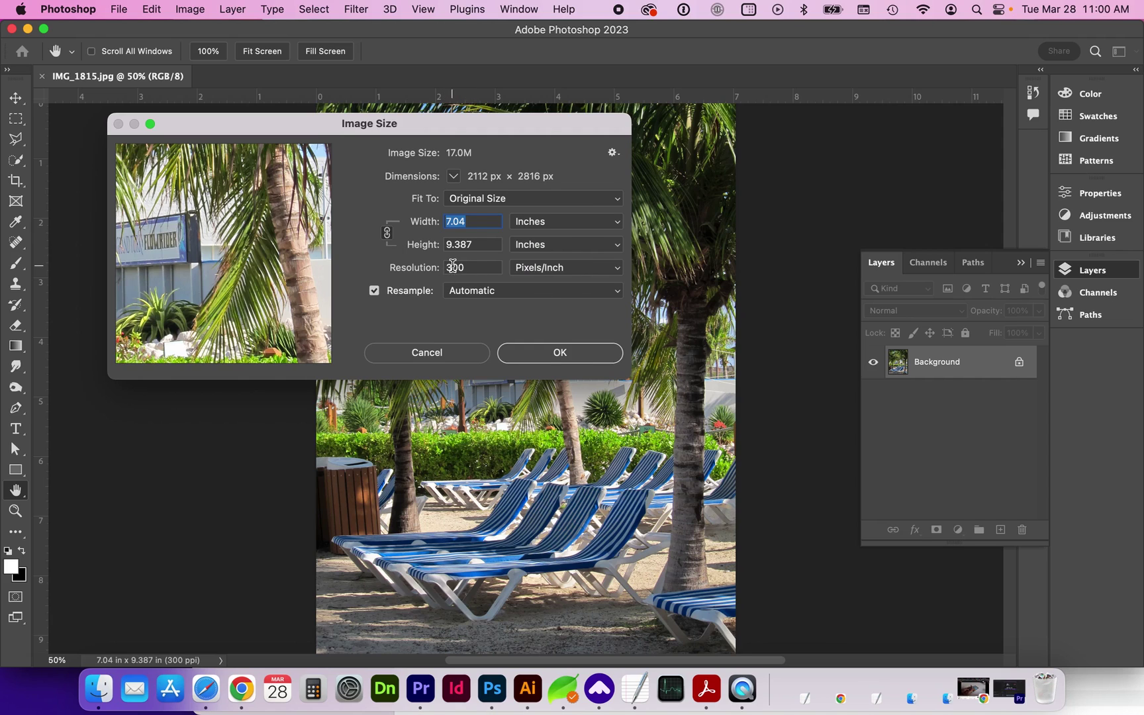
pyautogui.press('Escape')
pyautogui.press('v')
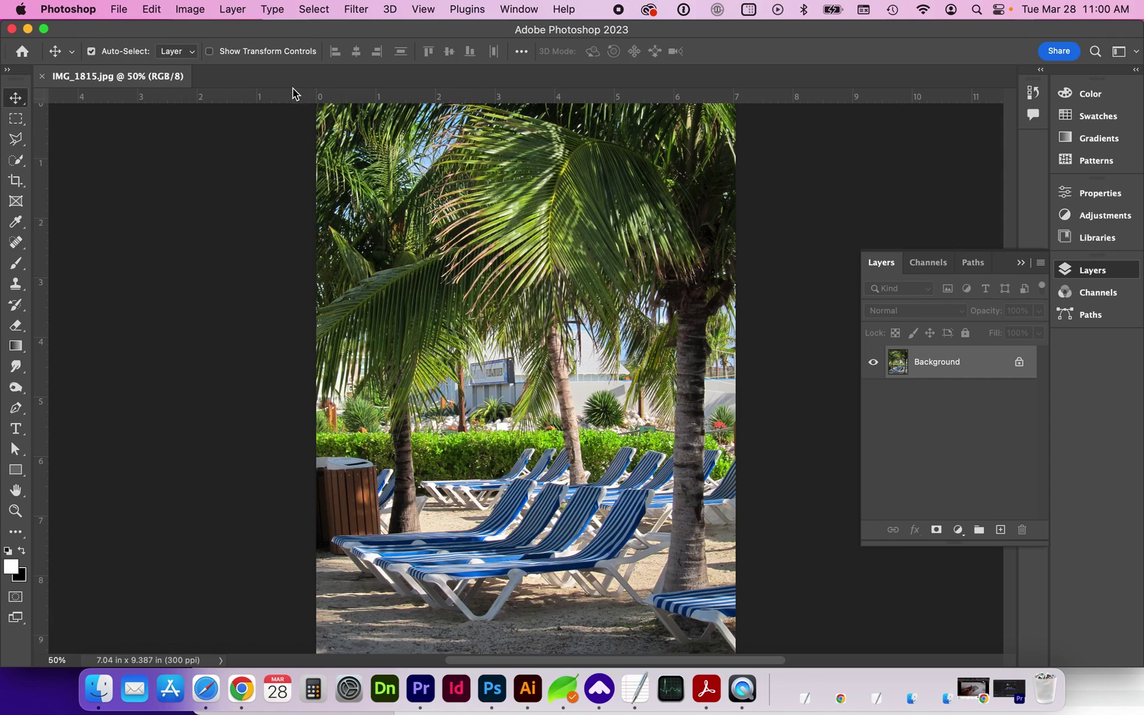
pyautogui.click(423, 9)
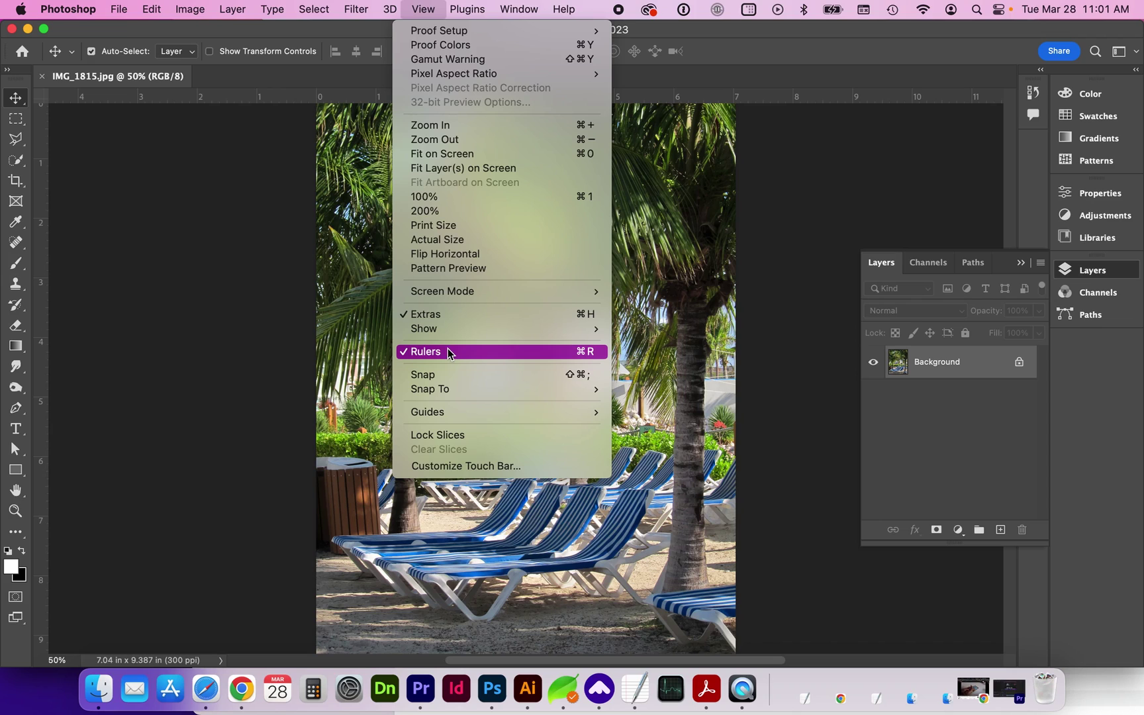
pyautogui.click(431, 352)
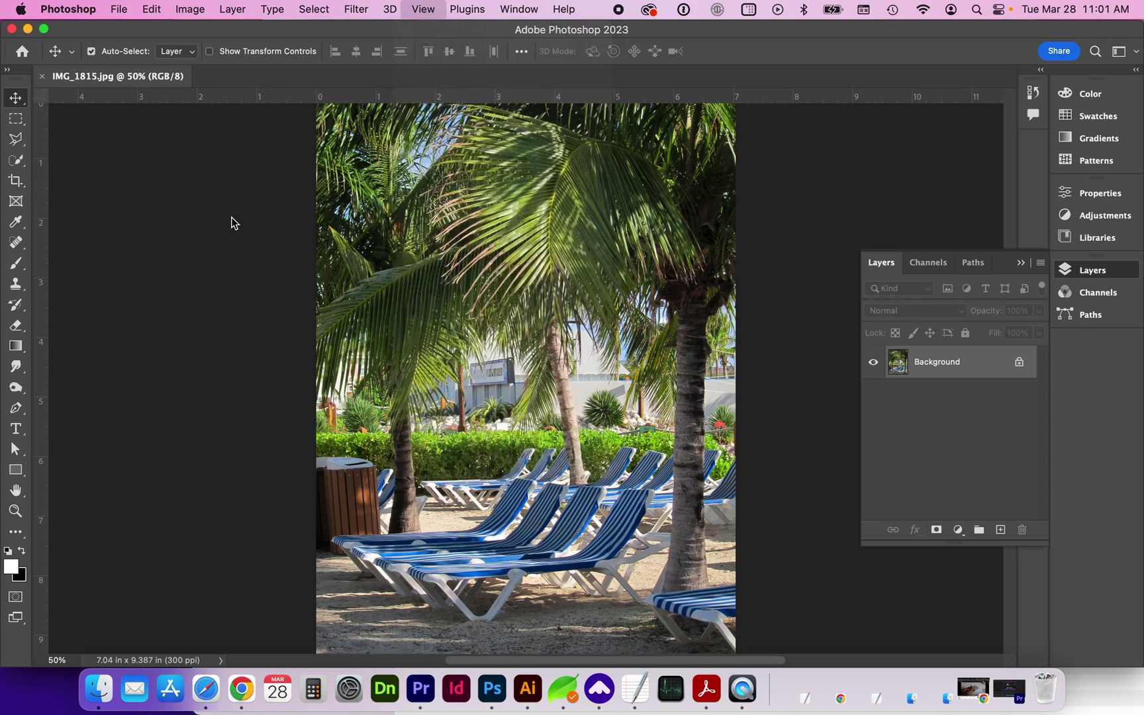
pyautogui.press('cmd+r')
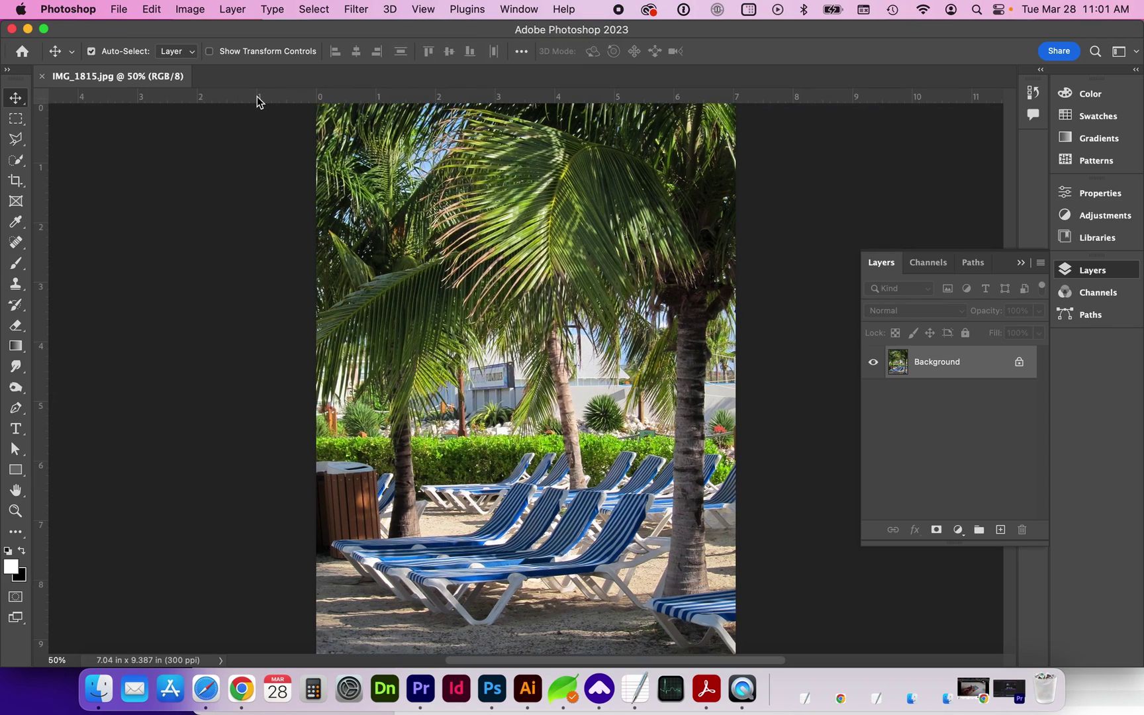
pyautogui.rightClick(268, 95)
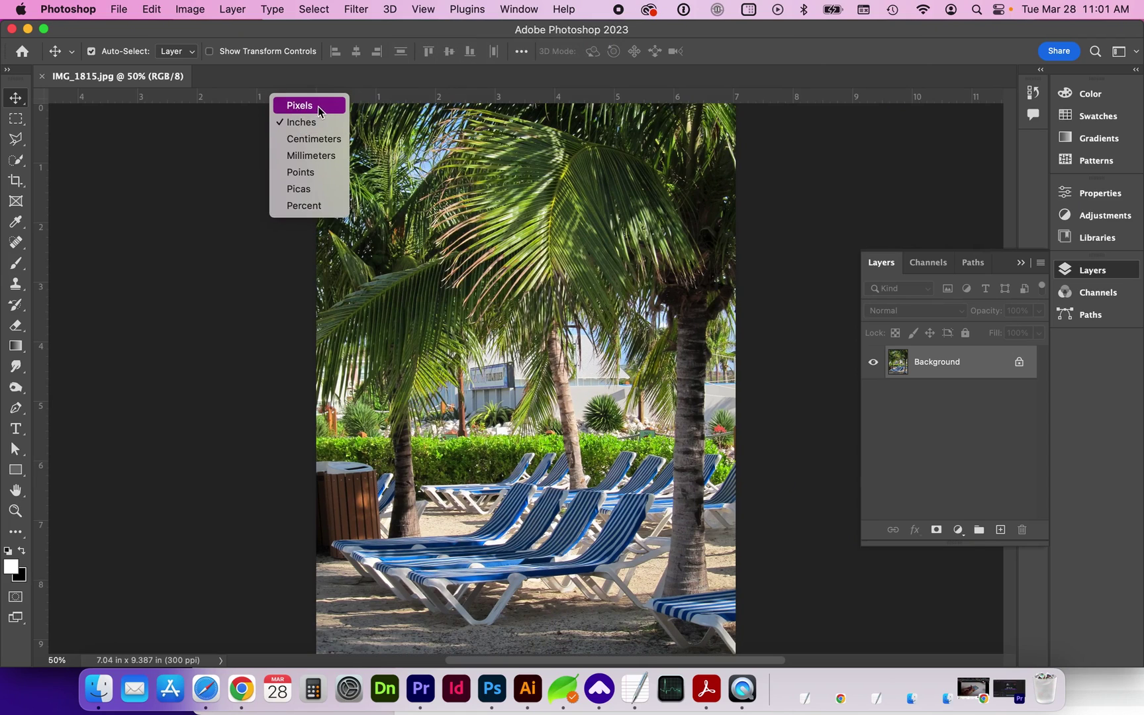
pyautogui.click(440, 290)
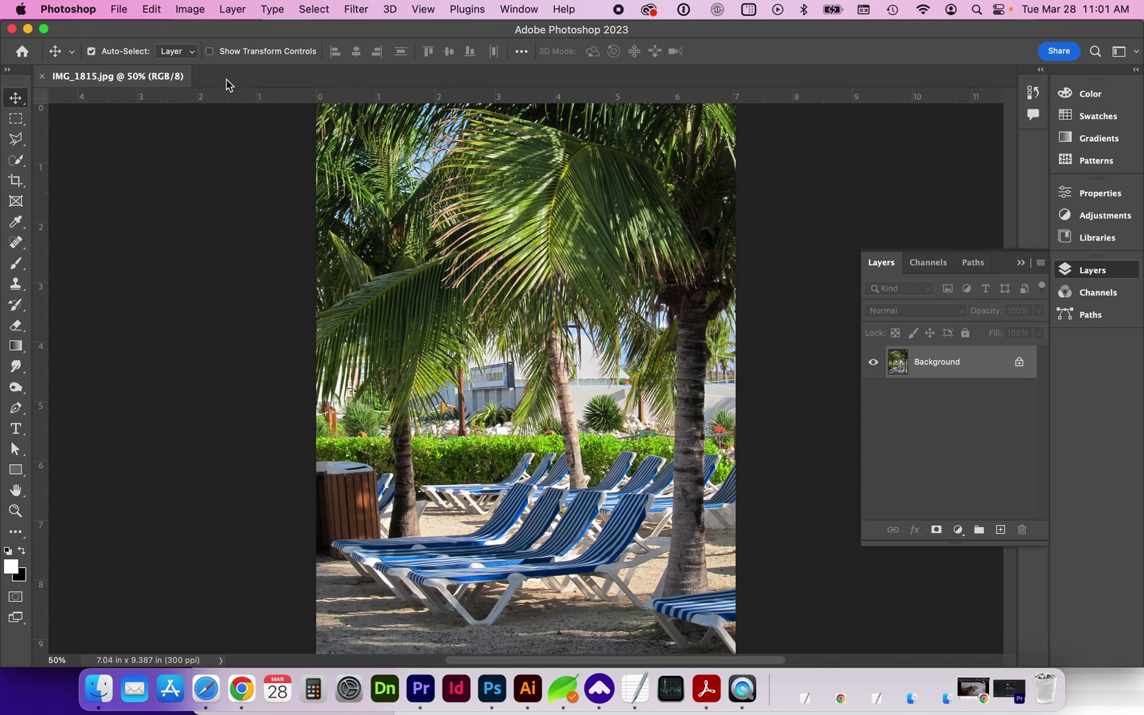
# Step: Save the photo in Photoshop format as IMG_1815.psd
pyautogui.click(119, 9)
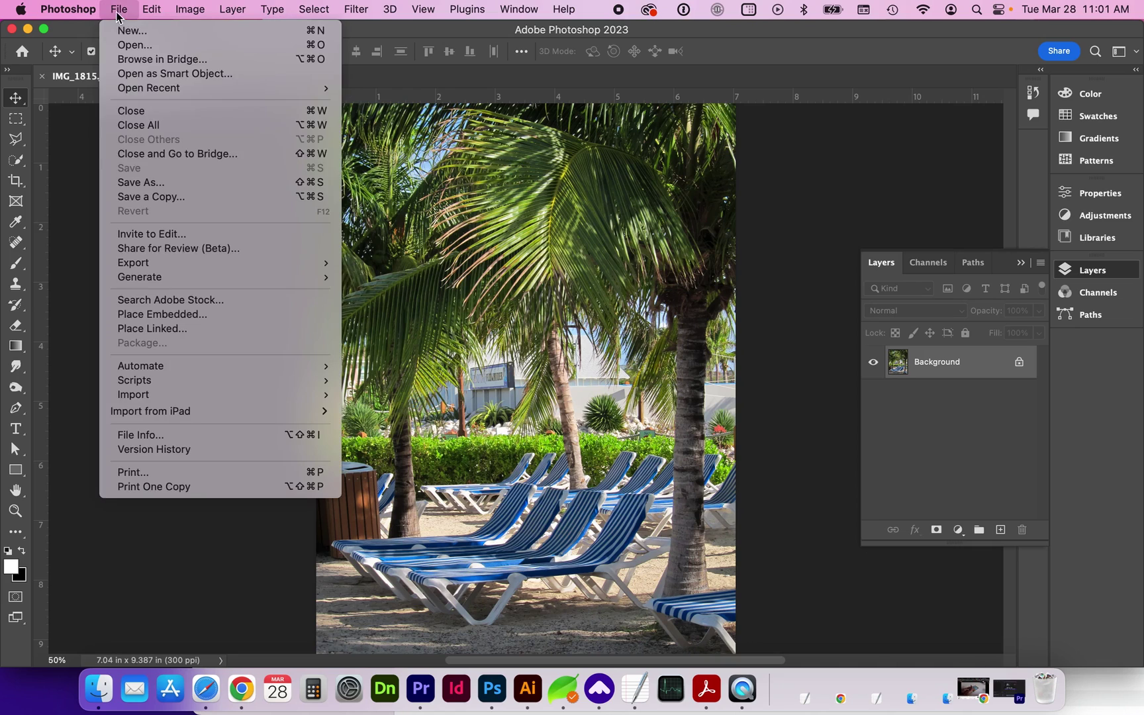
pyautogui.click(145, 187)
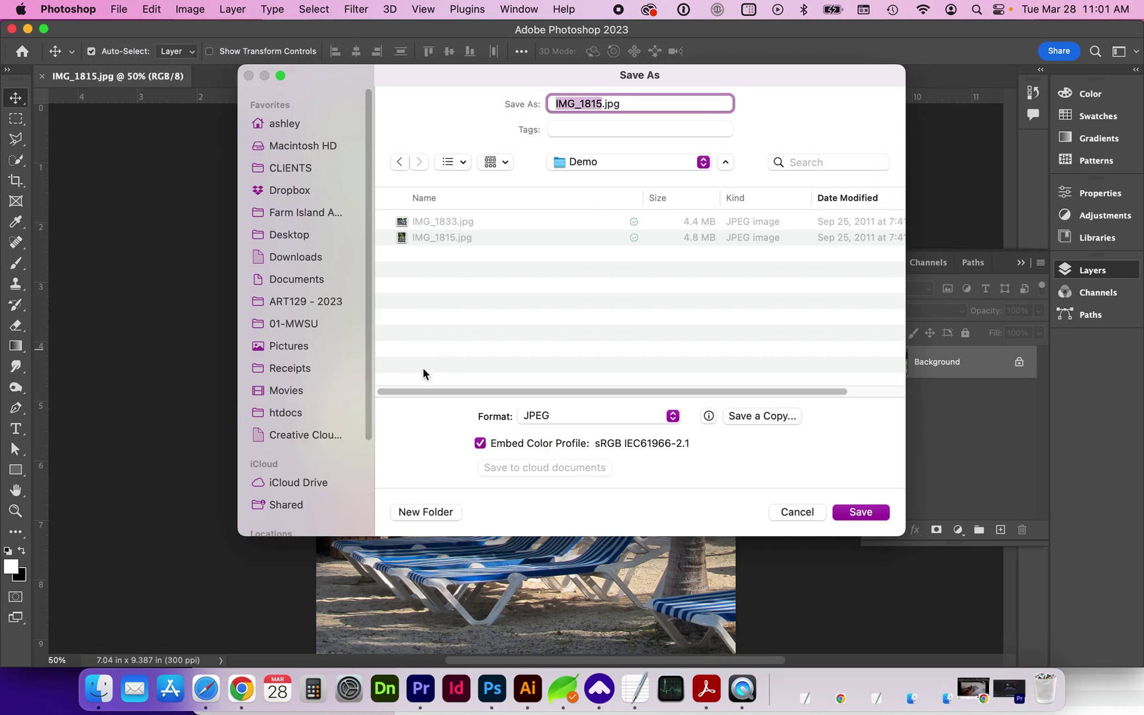
pyautogui.click(550, 415)
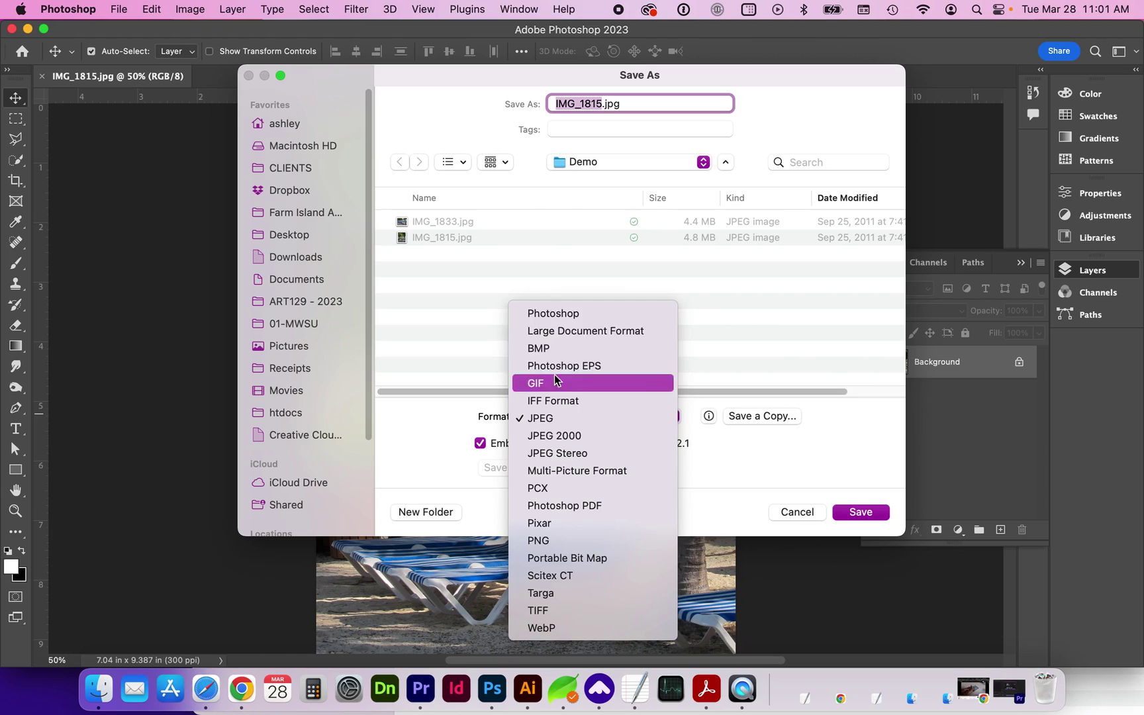
pyautogui.click(543, 314)
pyautogui.click(859, 512)
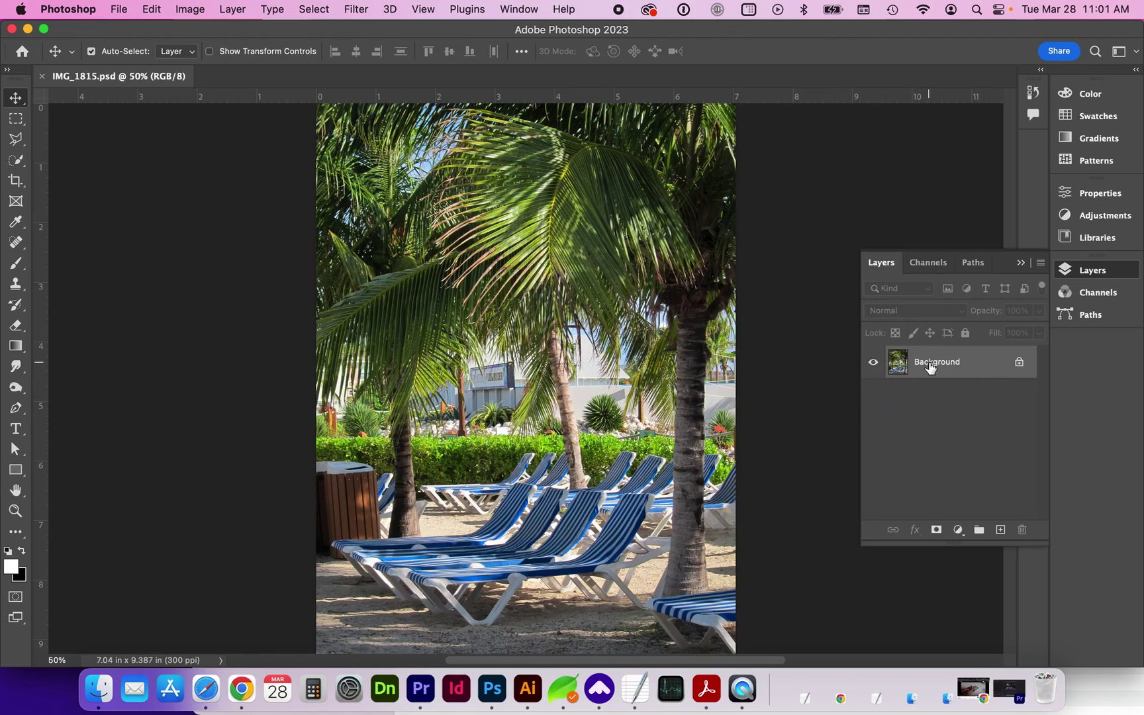
# Step: Duplicate the Background layer and reset the Essentials workspace layout
pyautogui.moveTo(983, 366); pyautogui.dragTo(1000, 529)
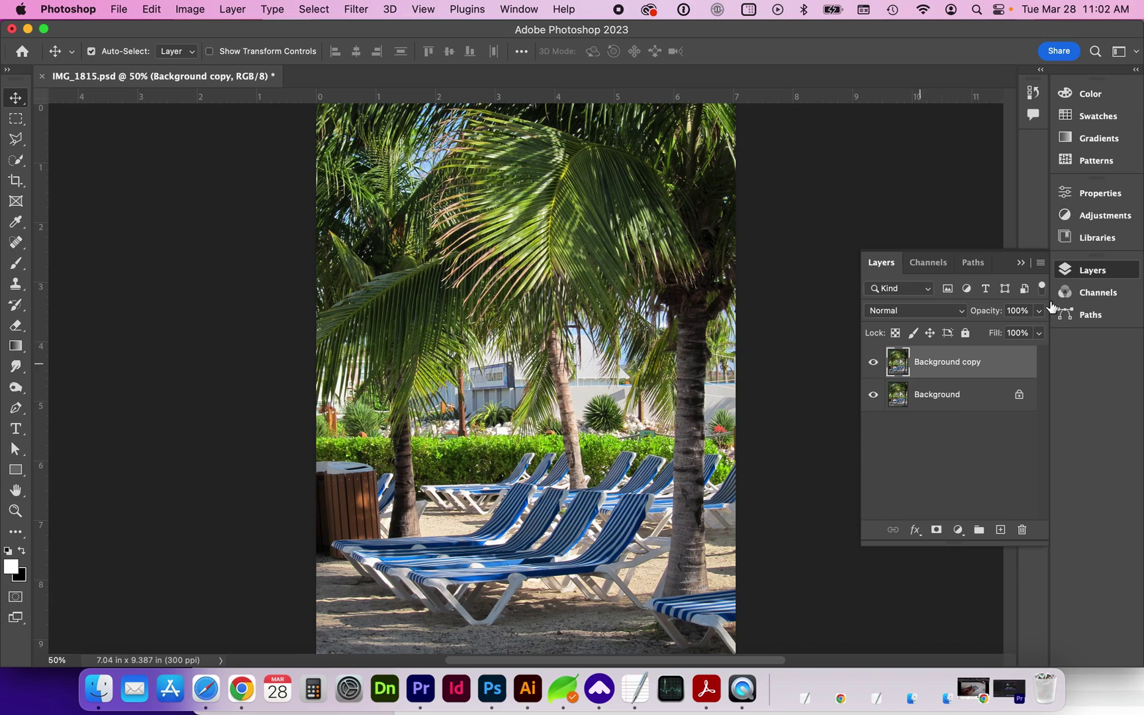
pyautogui.click(1134, 50)
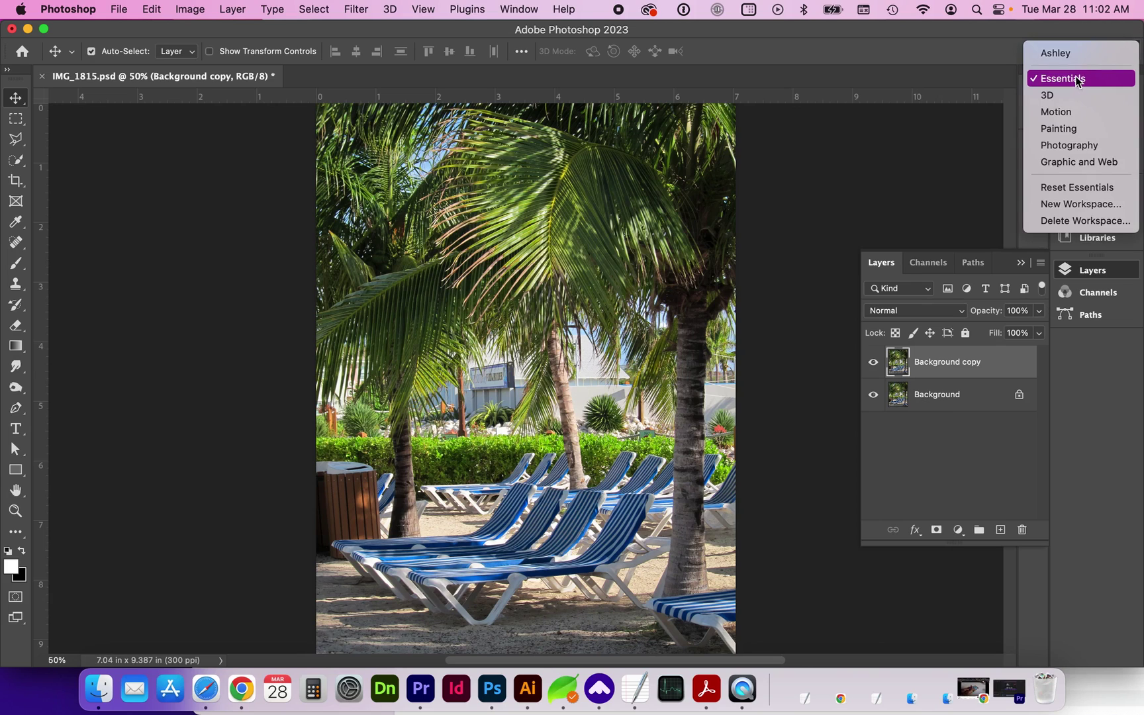
pyautogui.click(1058, 187)
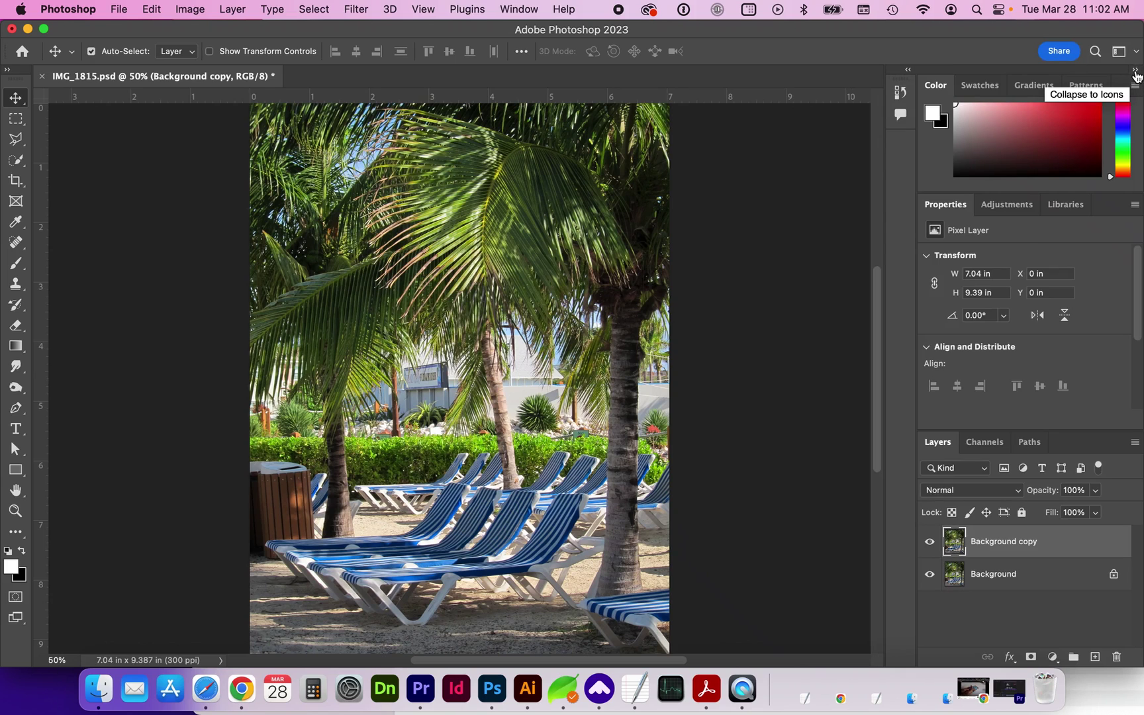
# Step: Collapse the side panels to icons and show an enlarged Layers panel
pyautogui.click(1136, 72)
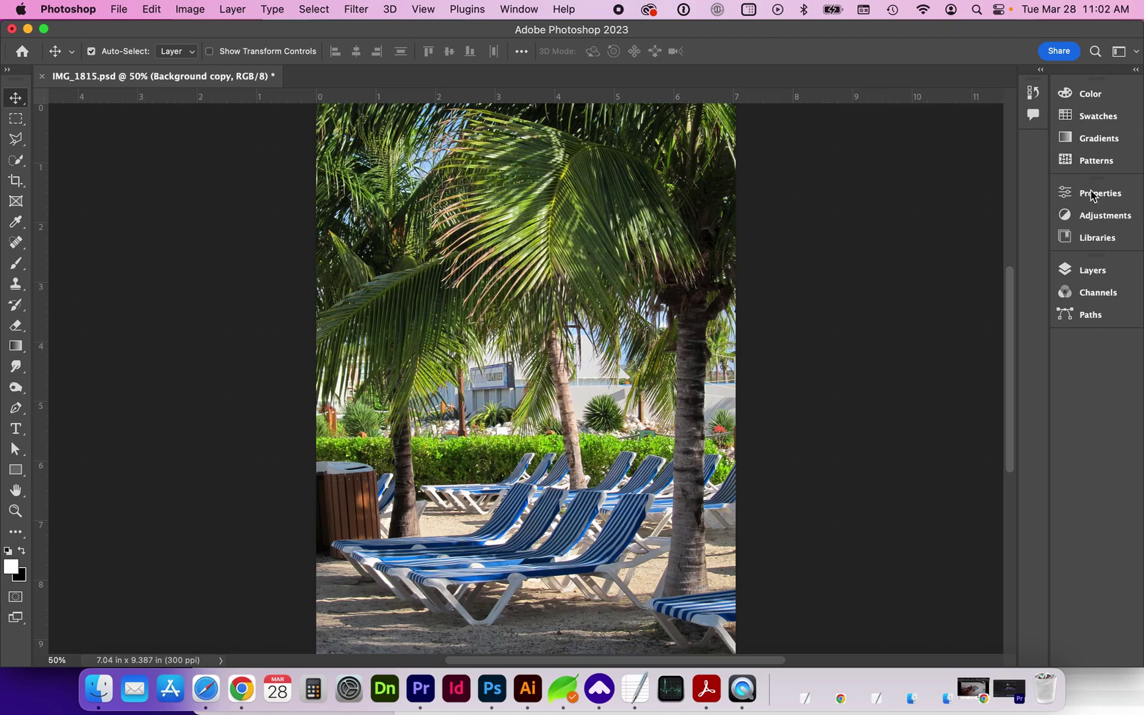
pyautogui.click(1091, 272)
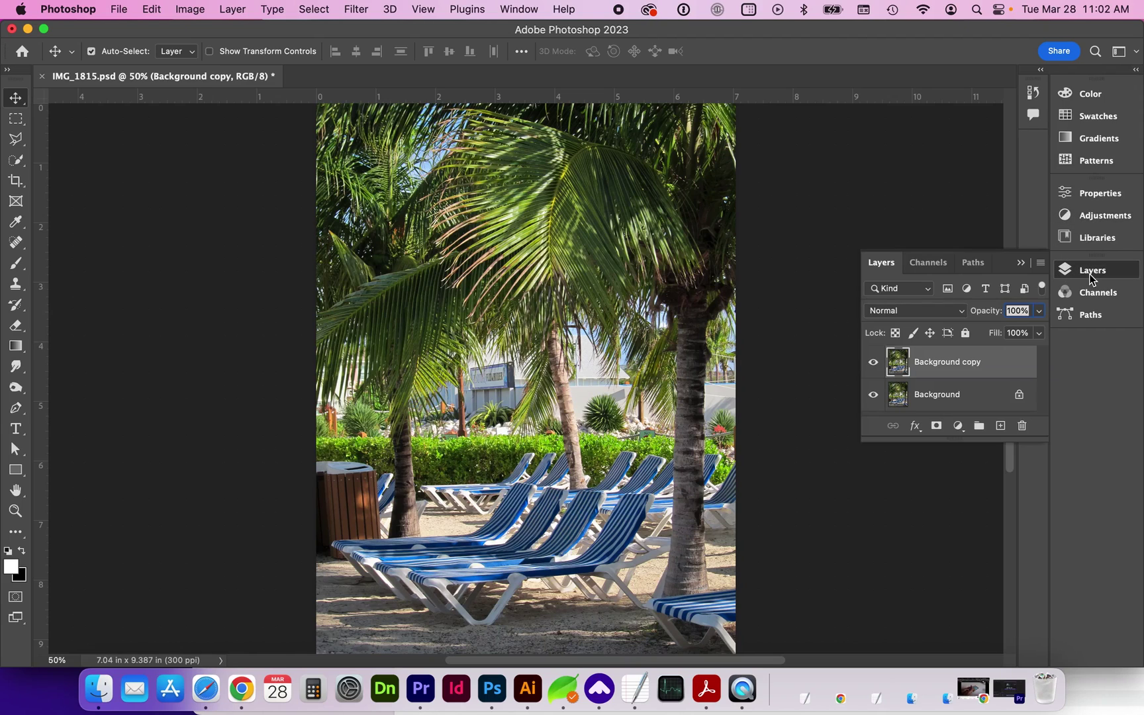
pyautogui.moveTo(994, 437); pyautogui.dragTo(994, 540)
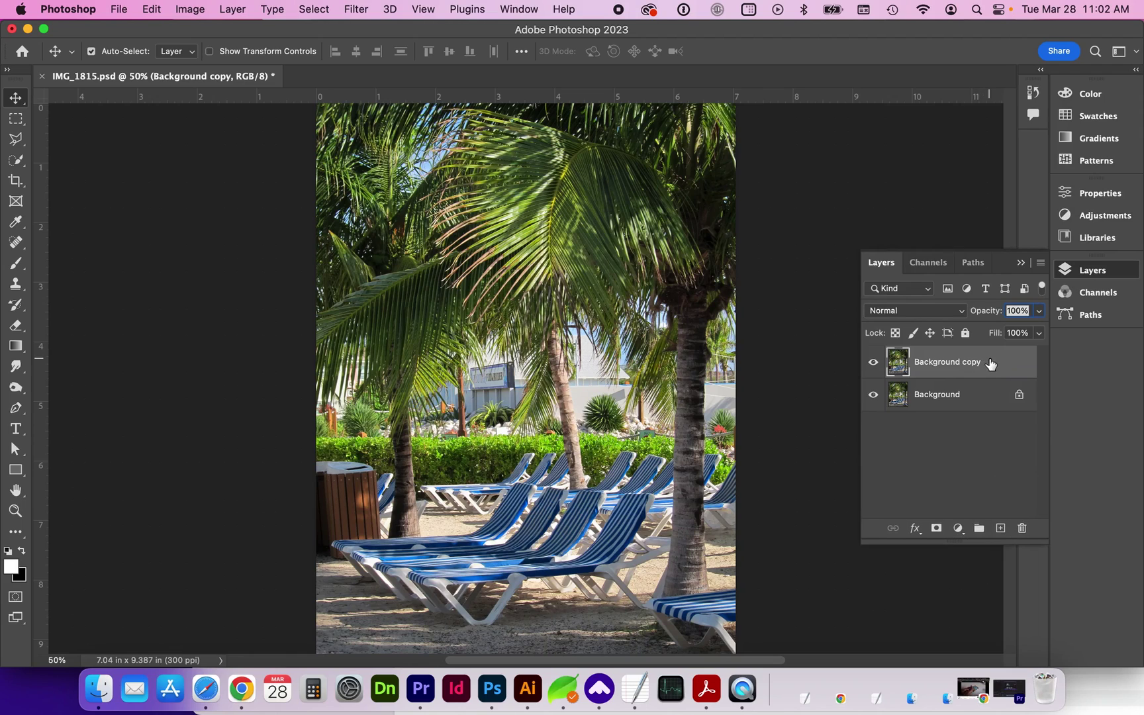
# Step: Convert Background copy into a smart object, then select the Background layer
pyautogui.rightClick(989, 362)
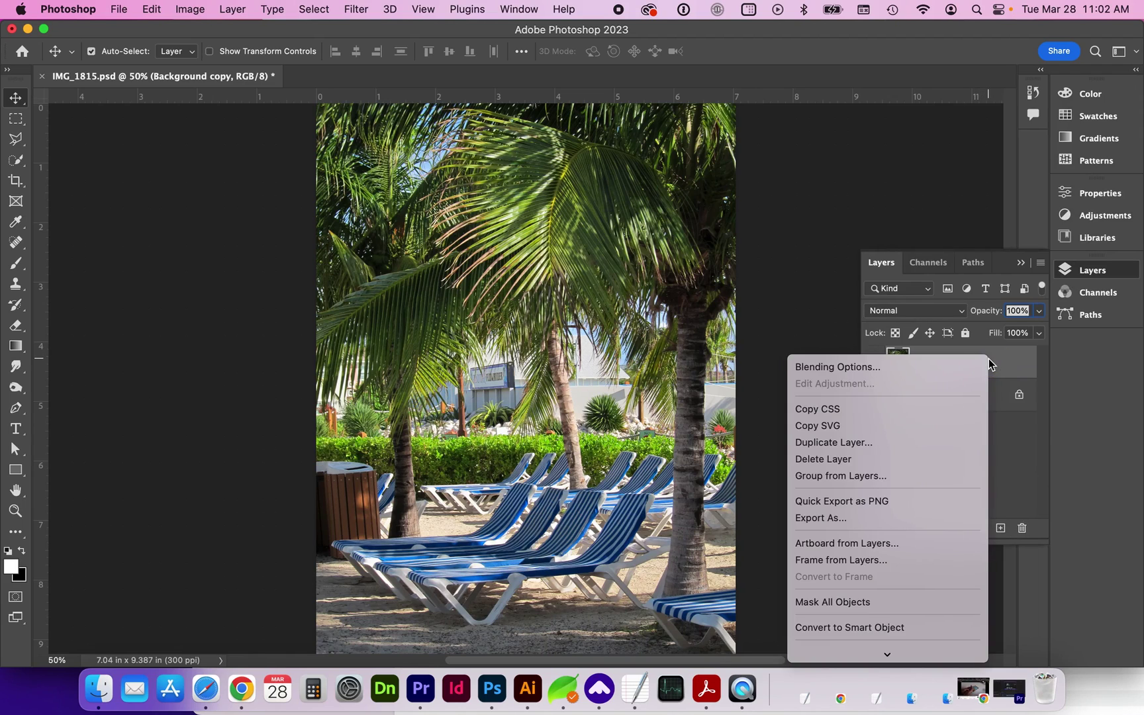
pyautogui.click(836, 527)
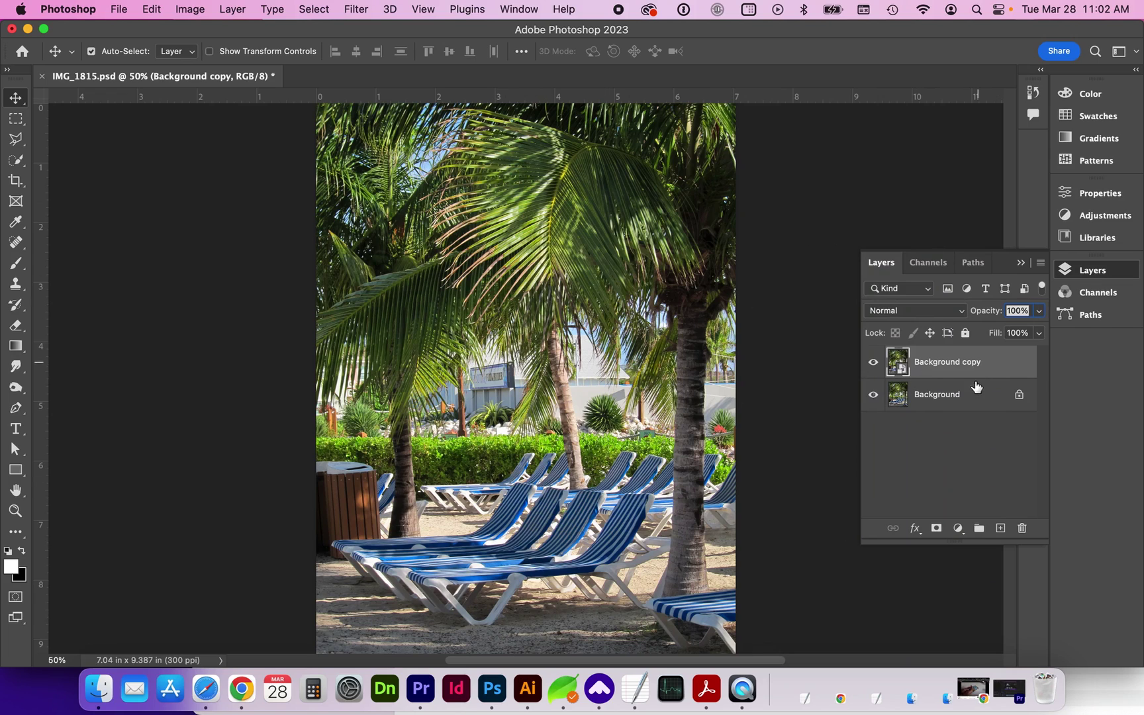
pyautogui.click(970, 390)
# Step: Set the canvas to 4 × 6 inches anchored top-left, accept clipping, and reposition the photo
pyautogui.click(967, 365)
pyautogui.click(190, 8)
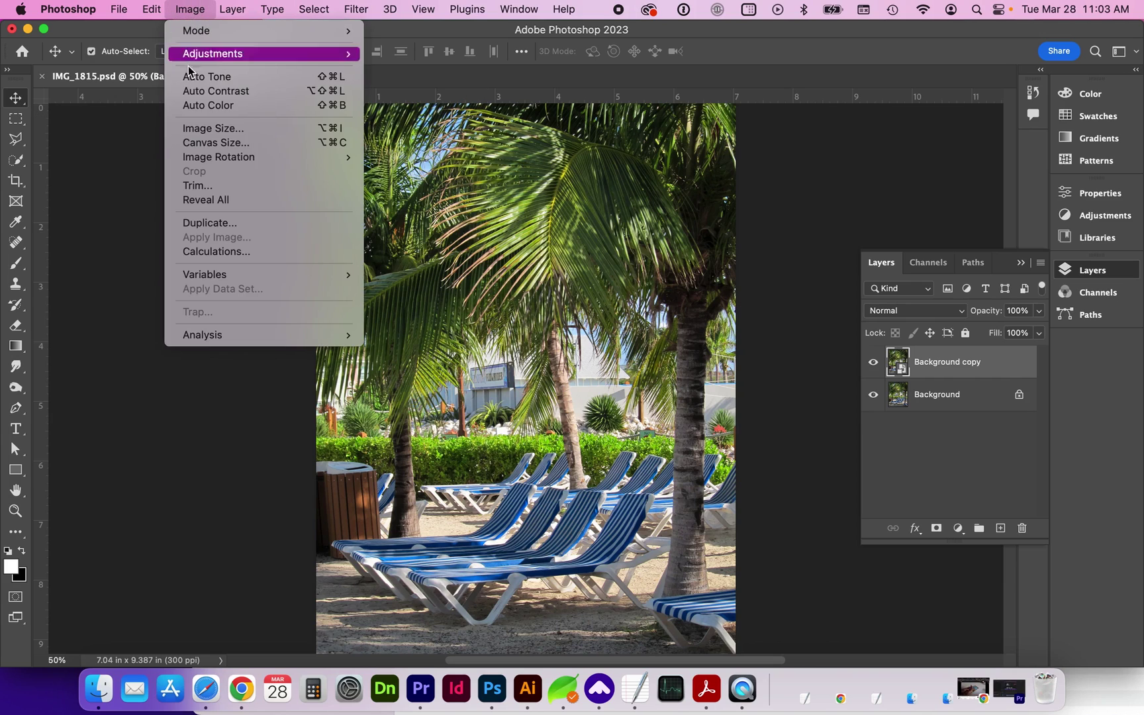
pyautogui.click(200, 144)
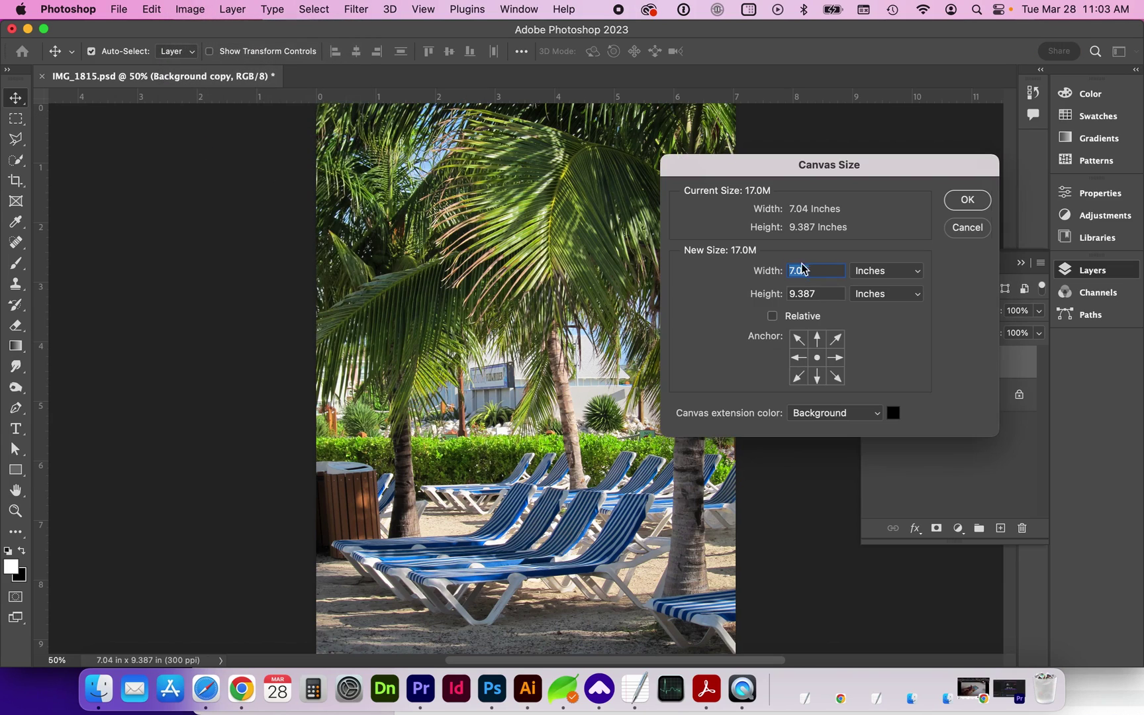
pyautogui.moveTo(783, 174); pyautogui.dragTo(519, 232)
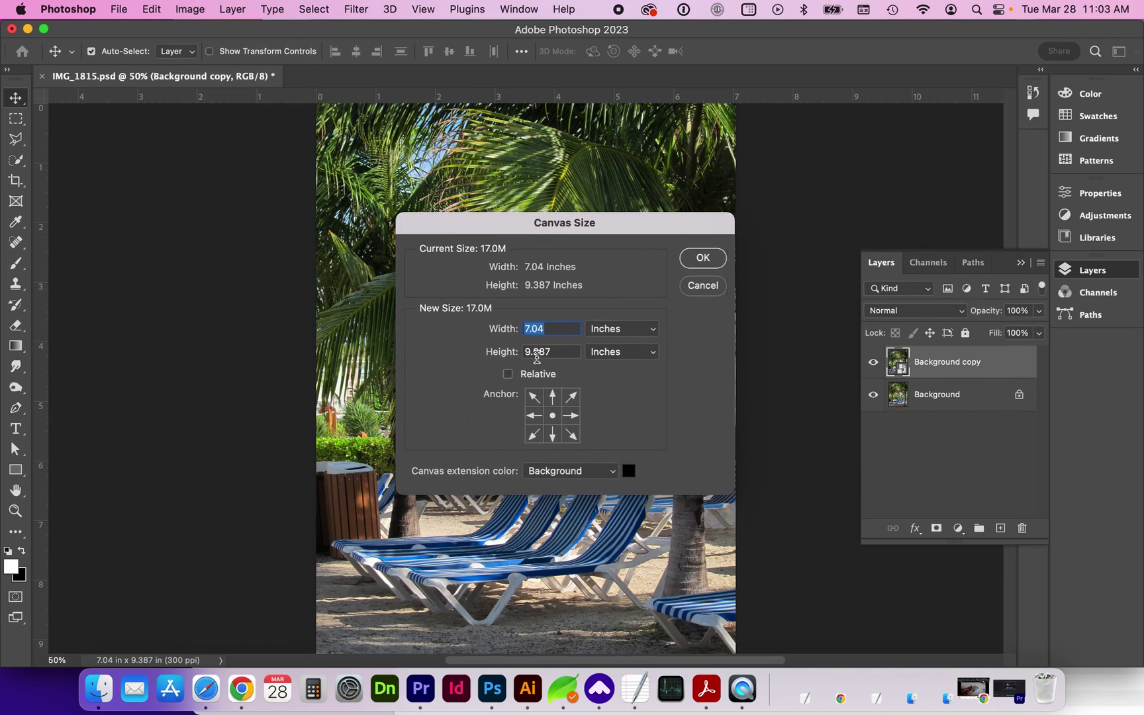
pyautogui.write('4')
pyautogui.press('Tab')
pyautogui.write('6')
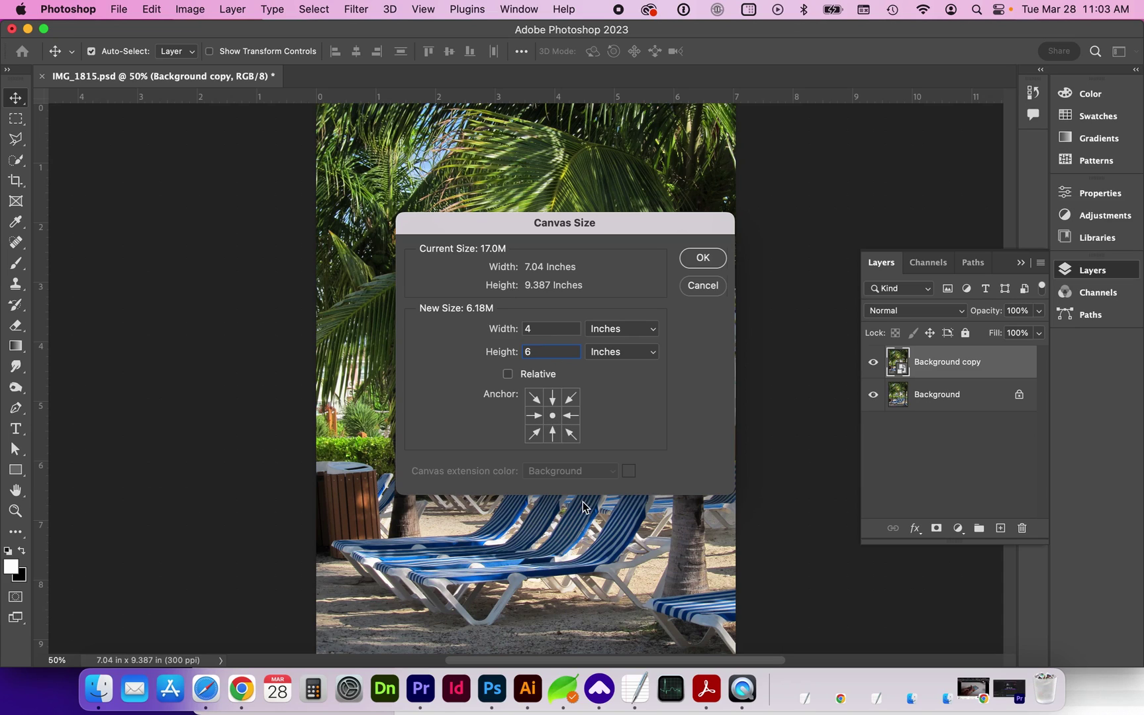
pyautogui.click(534, 397)
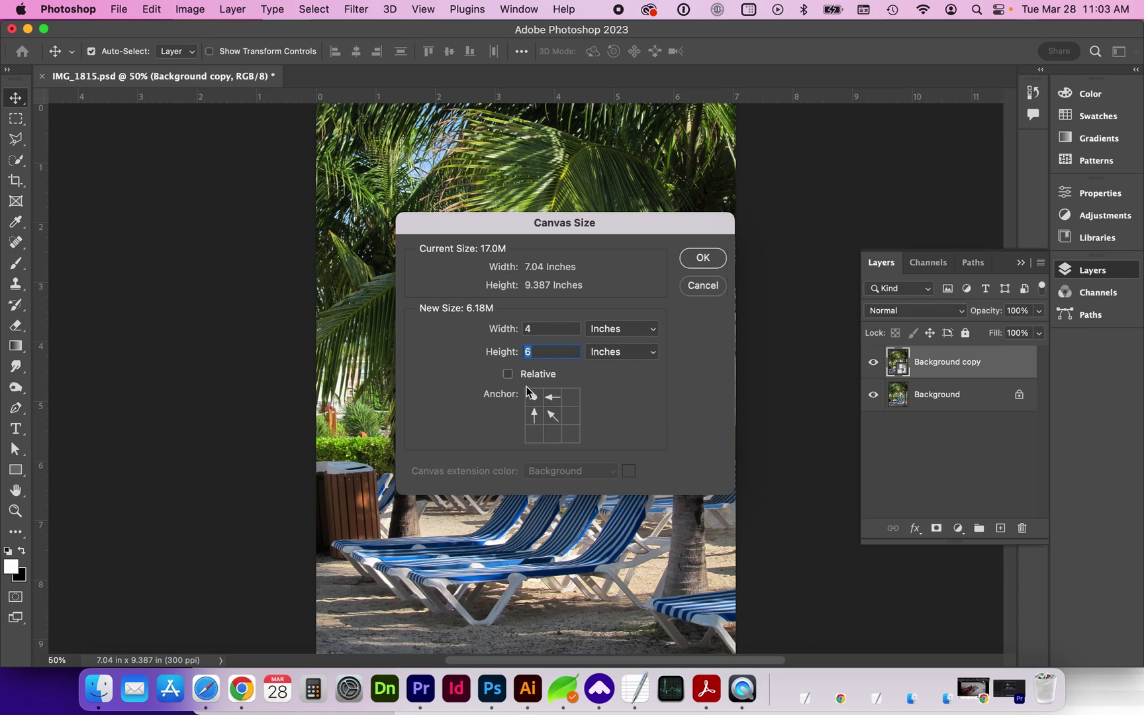
pyautogui.click(702, 258)
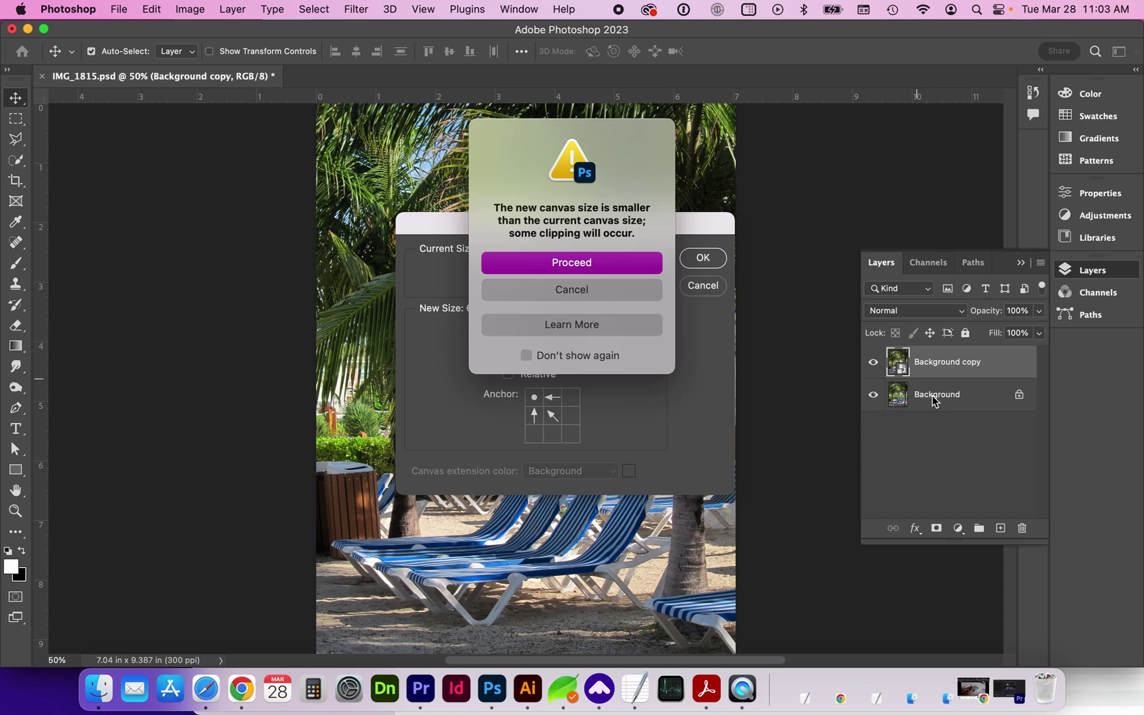
pyautogui.click(571, 263)
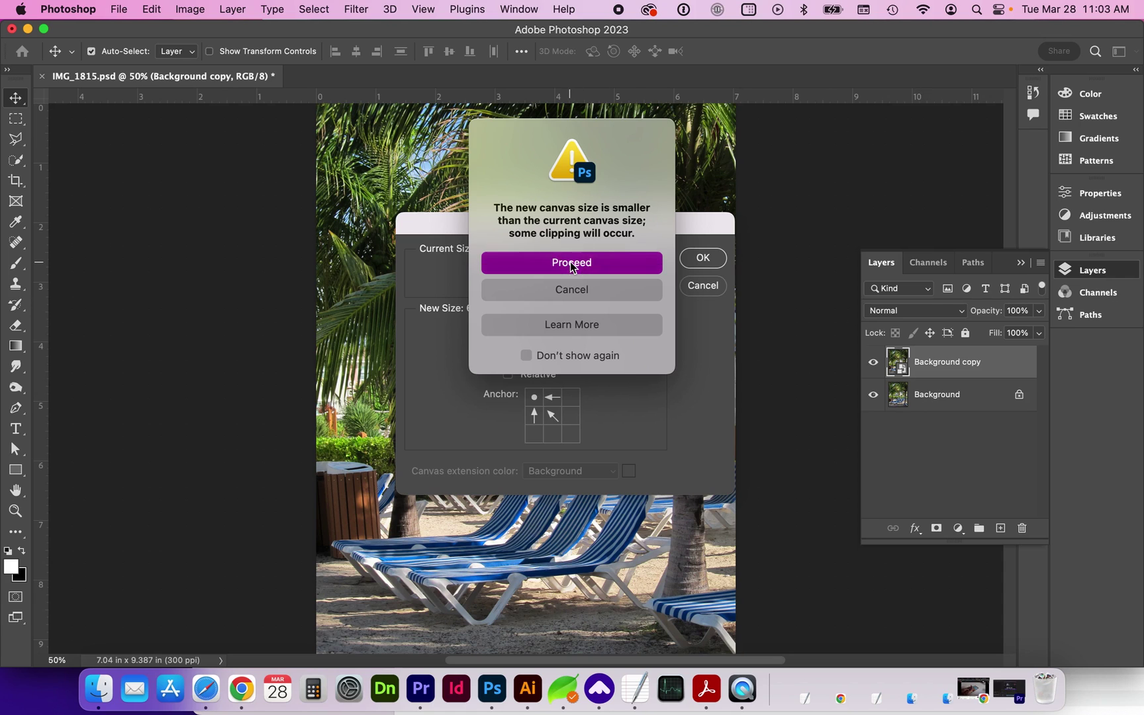
pyautogui.moveTo(494, 332); pyautogui.dragTo(359, 166)
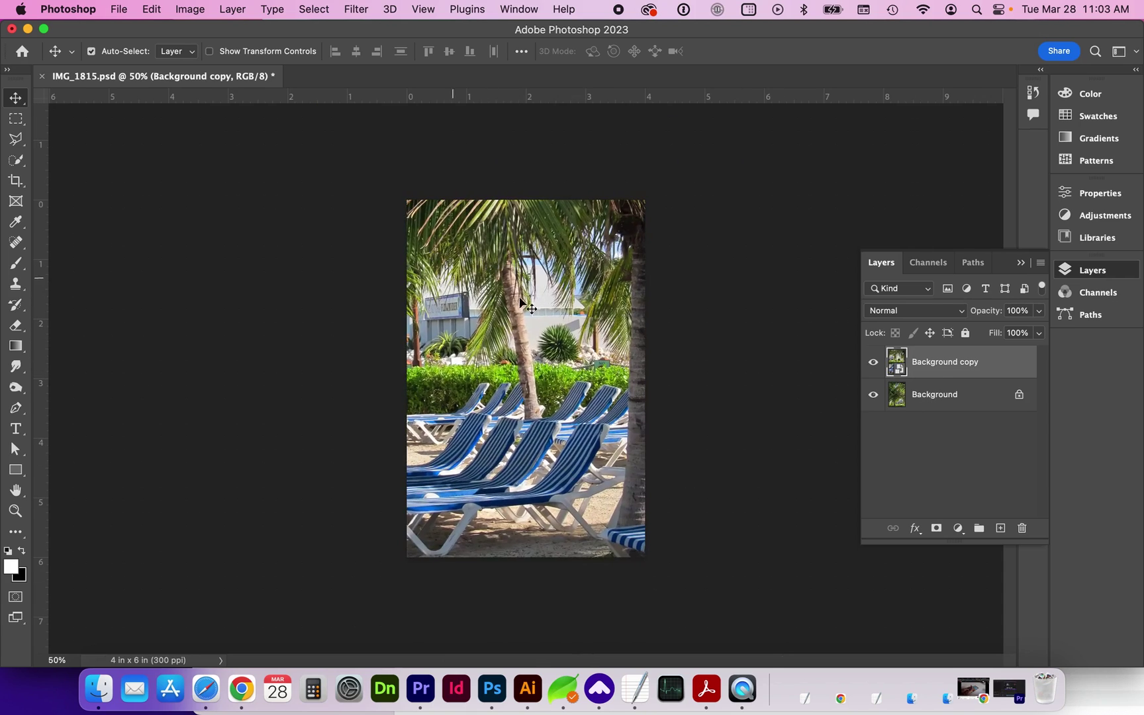
# Step: Toggle Background copy's visibility, unlock Background as Layer 0, and try moving it
pyautogui.click(874, 363)
pyautogui.click(874, 363)
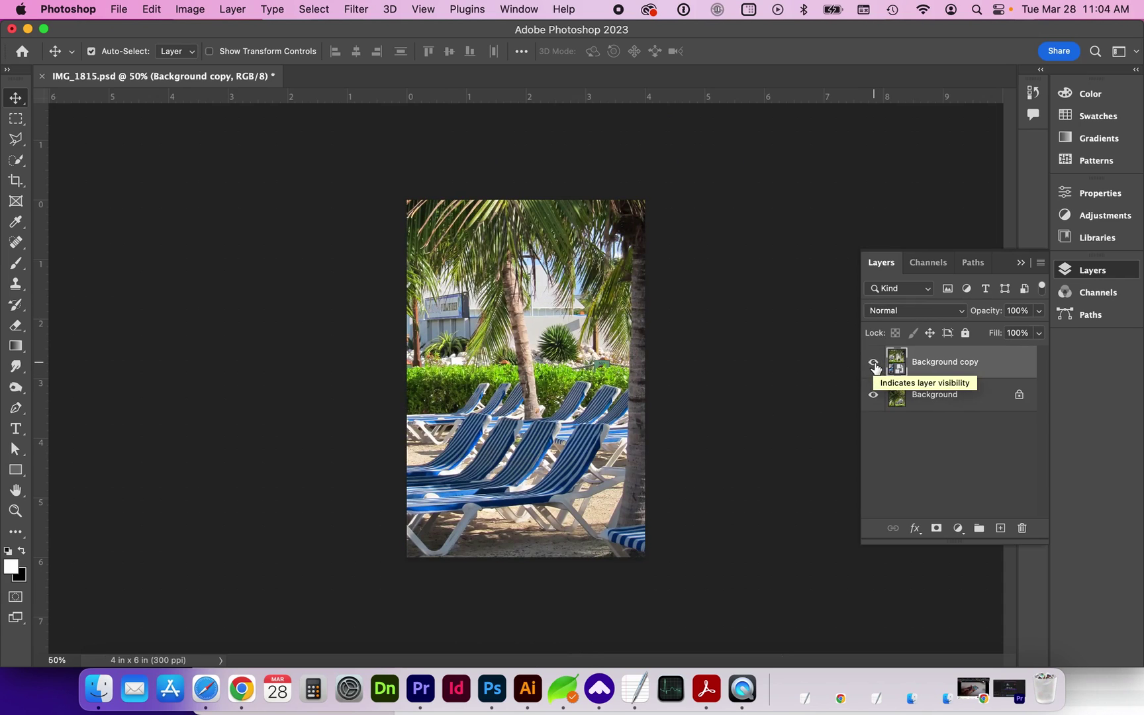
pyautogui.click(874, 363)
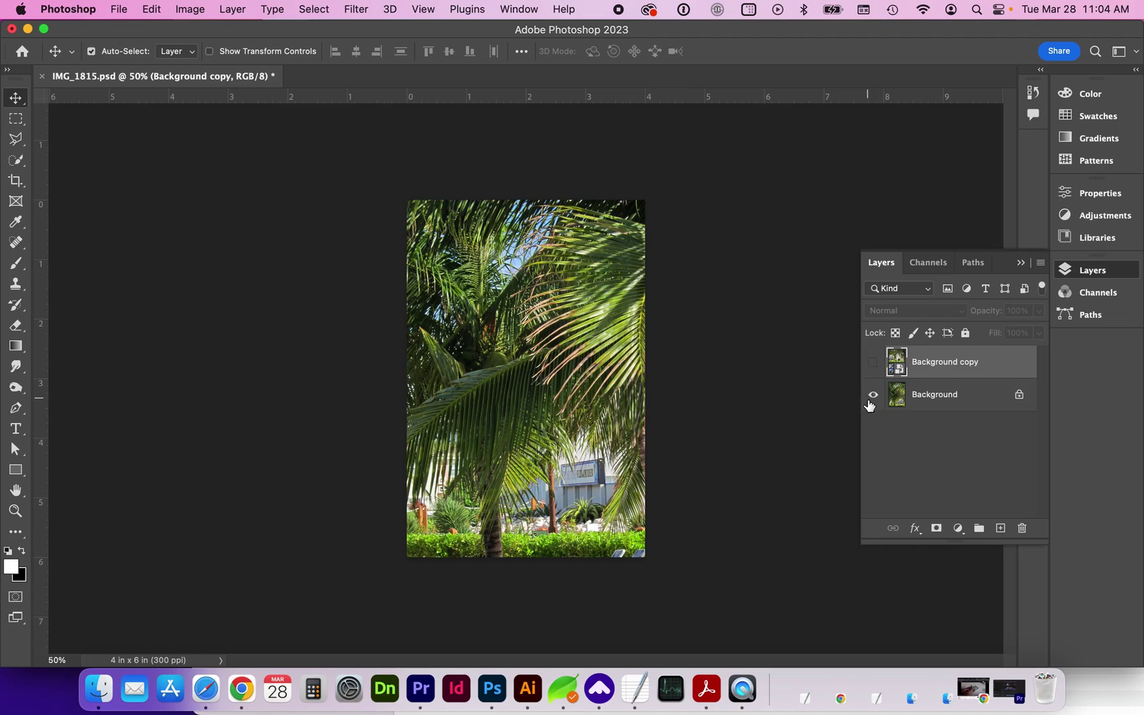
pyautogui.click(893, 396)
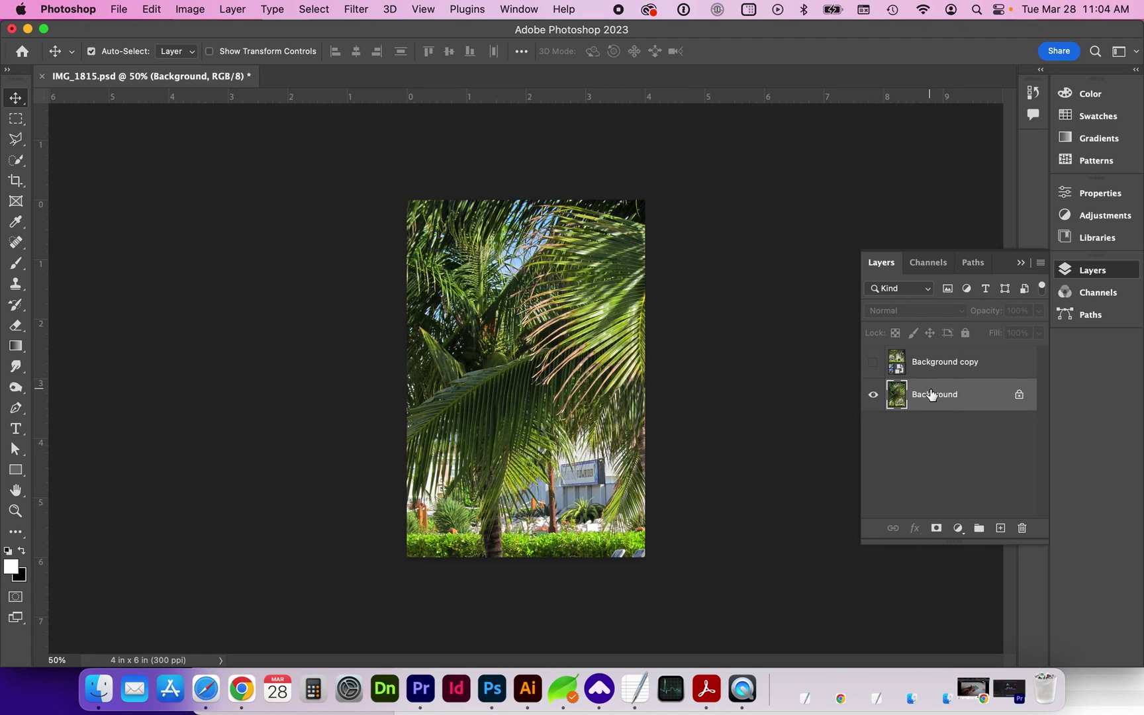
pyautogui.doubleClick(932, 395)
pyautogui.click(713, 311)
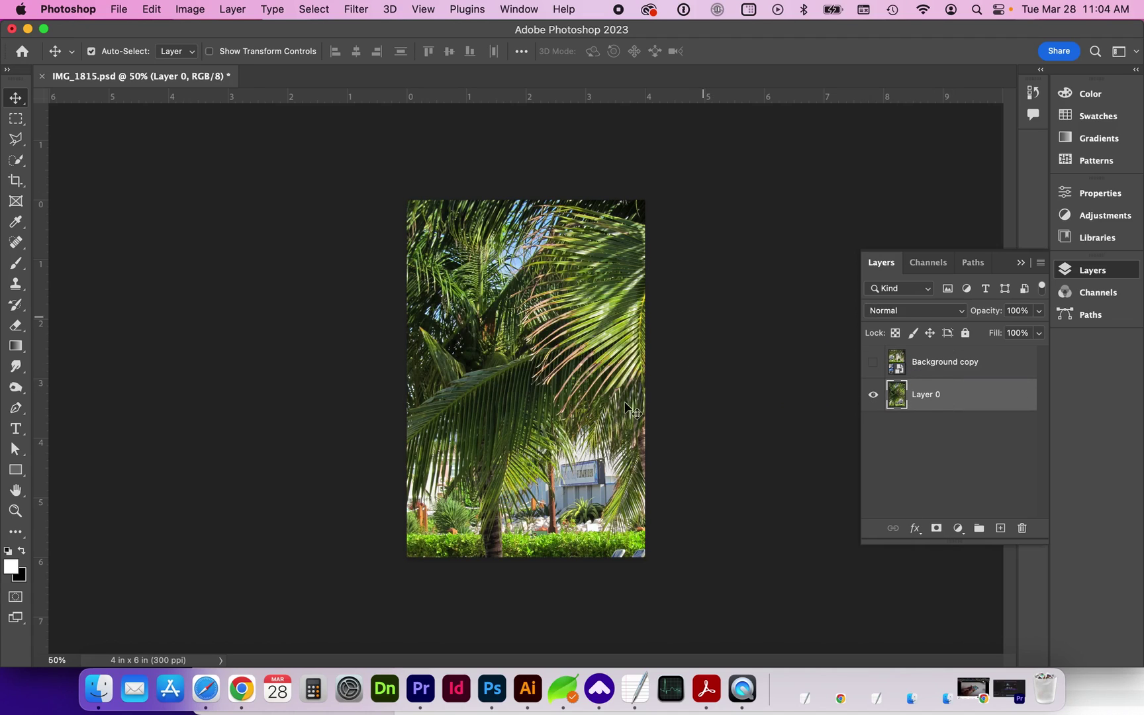
pyautogui.moveTo(507, 424); pyautogui.dragTo(495, 383)
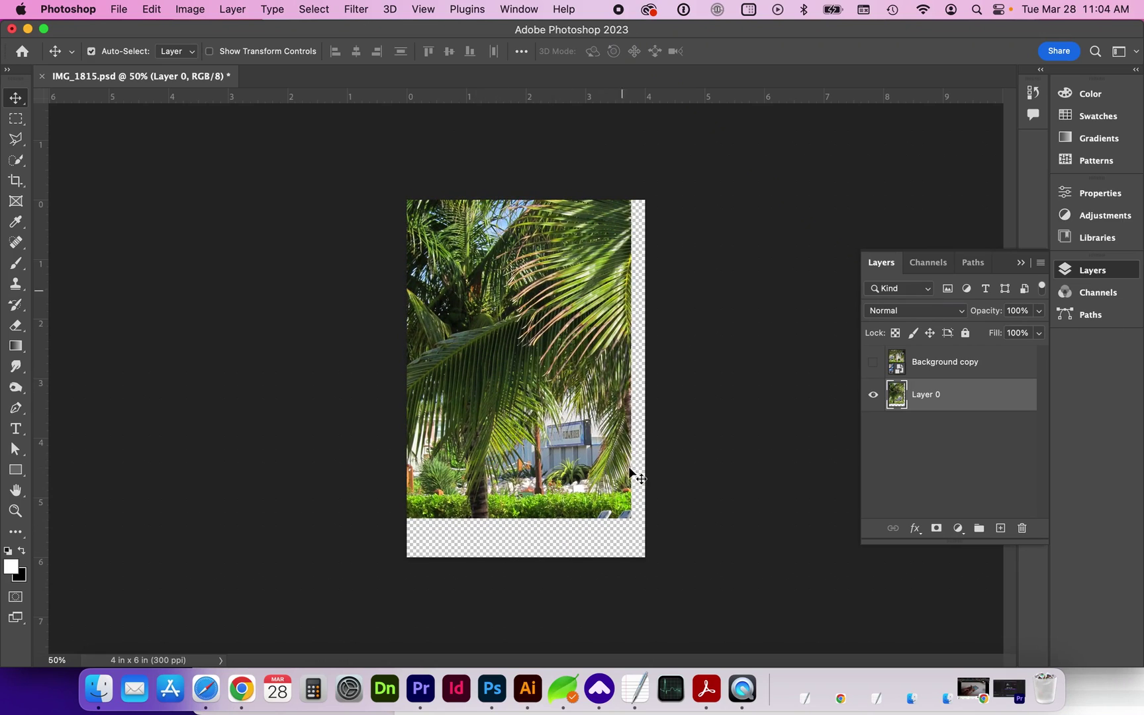
pyautogui.moveTo(555, 425)
pyautogui.mouseDown()
pyautogui.moveTo(553, 414)
pyautogui.moveTo(539, 422)
pyautogui.mouseUp()
# Step: Undo the move, the Layer 0 conversion, and the canvas resize to restore 7.04 × 9.387 inches
pyautogui.press('super+z')
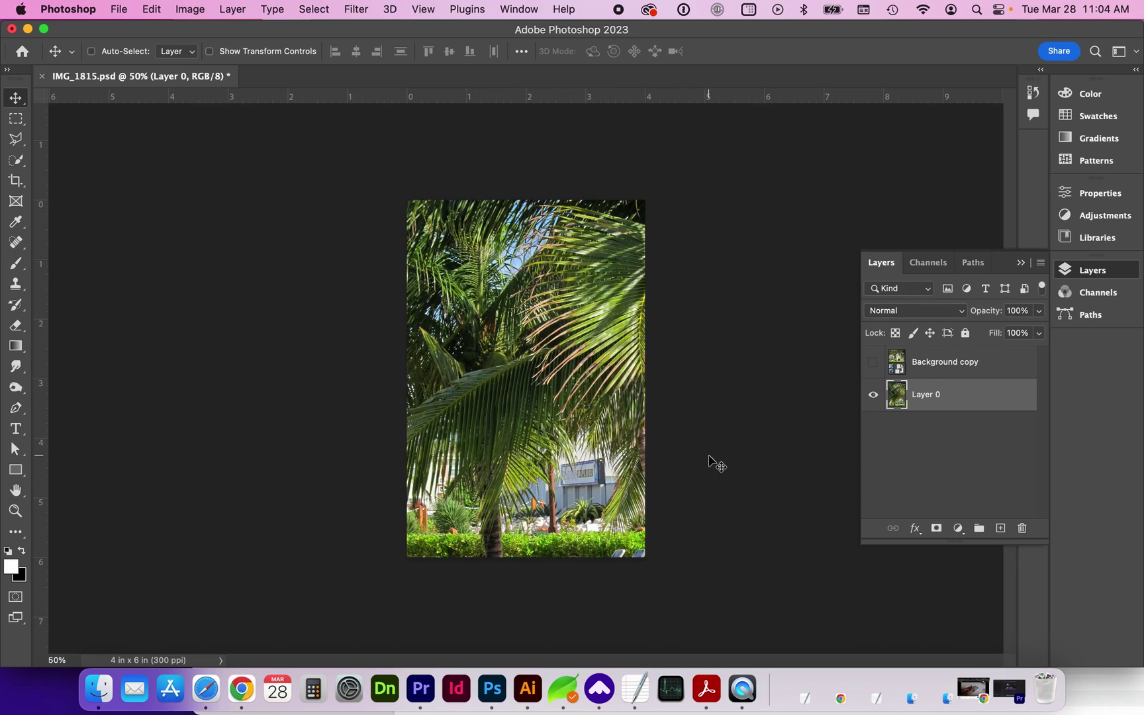
pyautogui.click(151, 9)
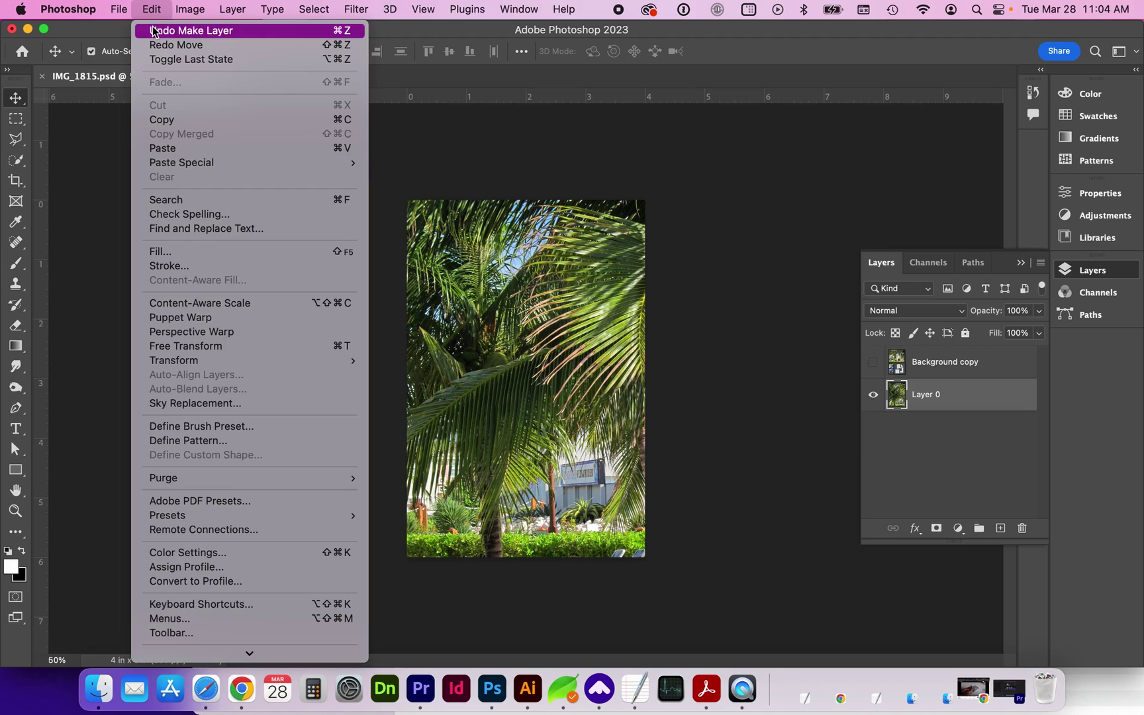
pyautogui.click(152, 31)
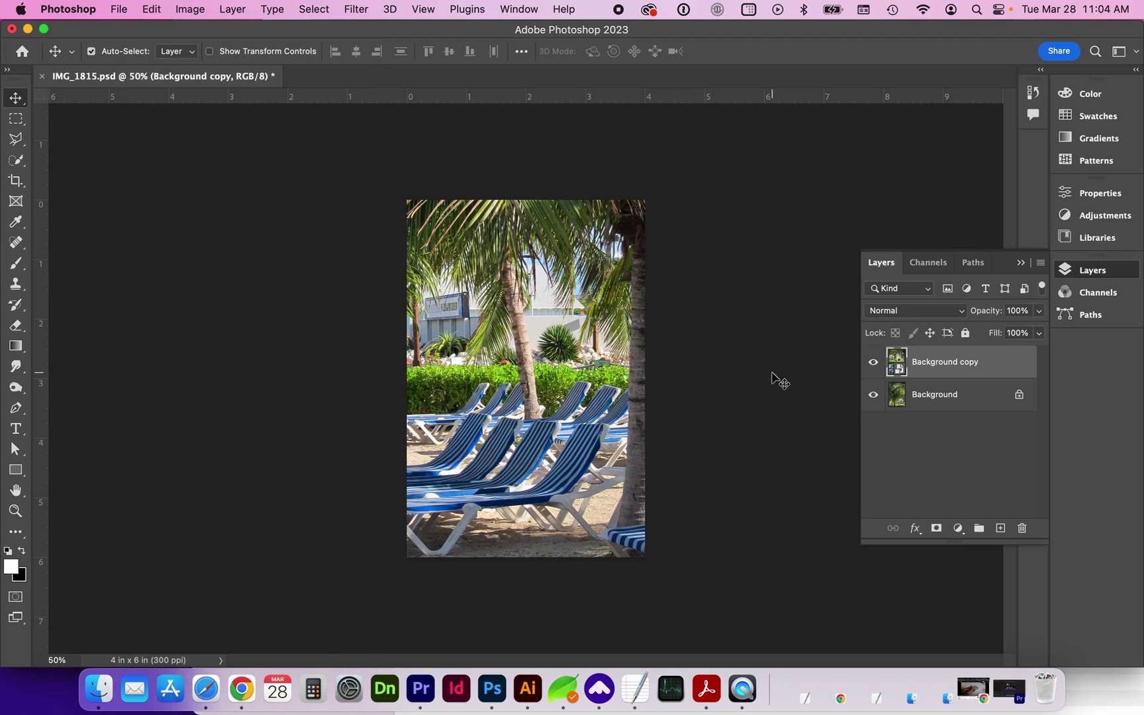
pyautogui.press('super')
pyautogui.press('super+z')
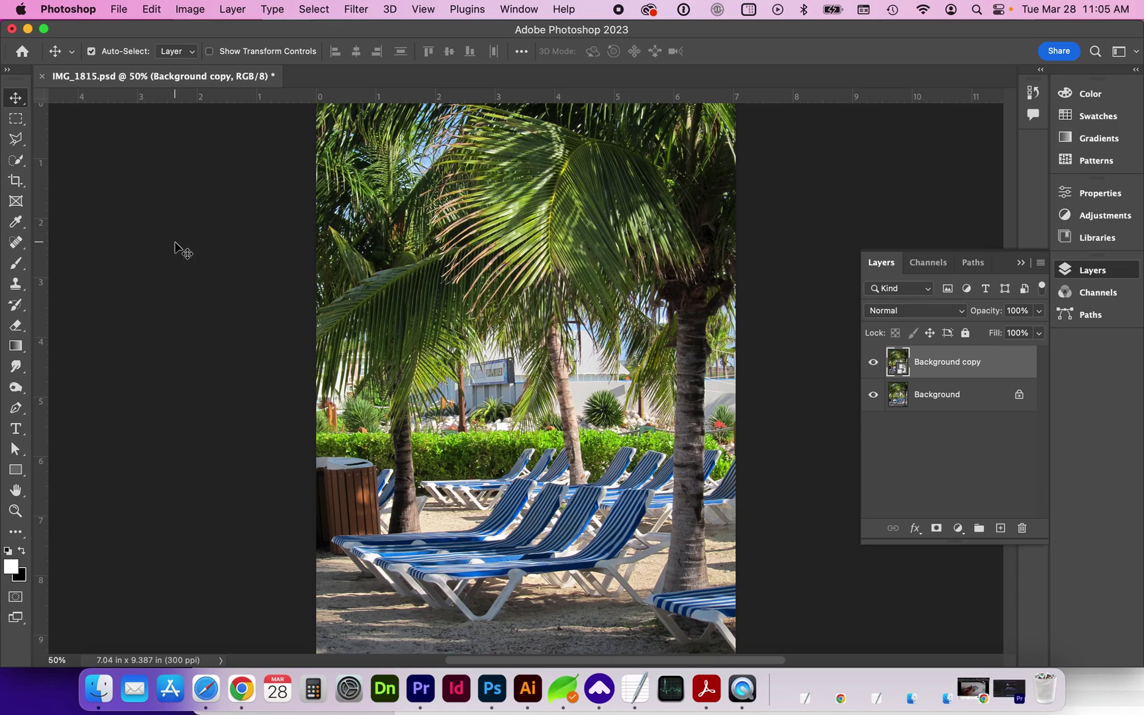
# Step: Crop to the 2 : 3 (4 : 6) preset, framing the palms and blue loungers
pyautogui.click(15, 182)
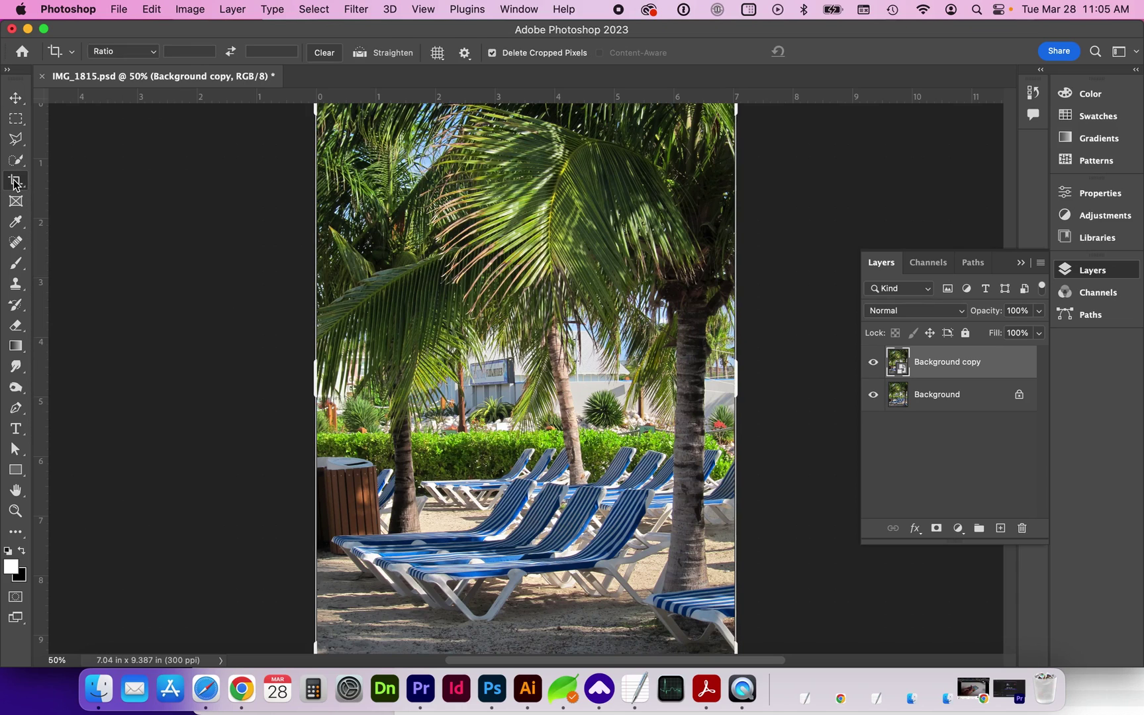
pyautogui.click(136, 51)
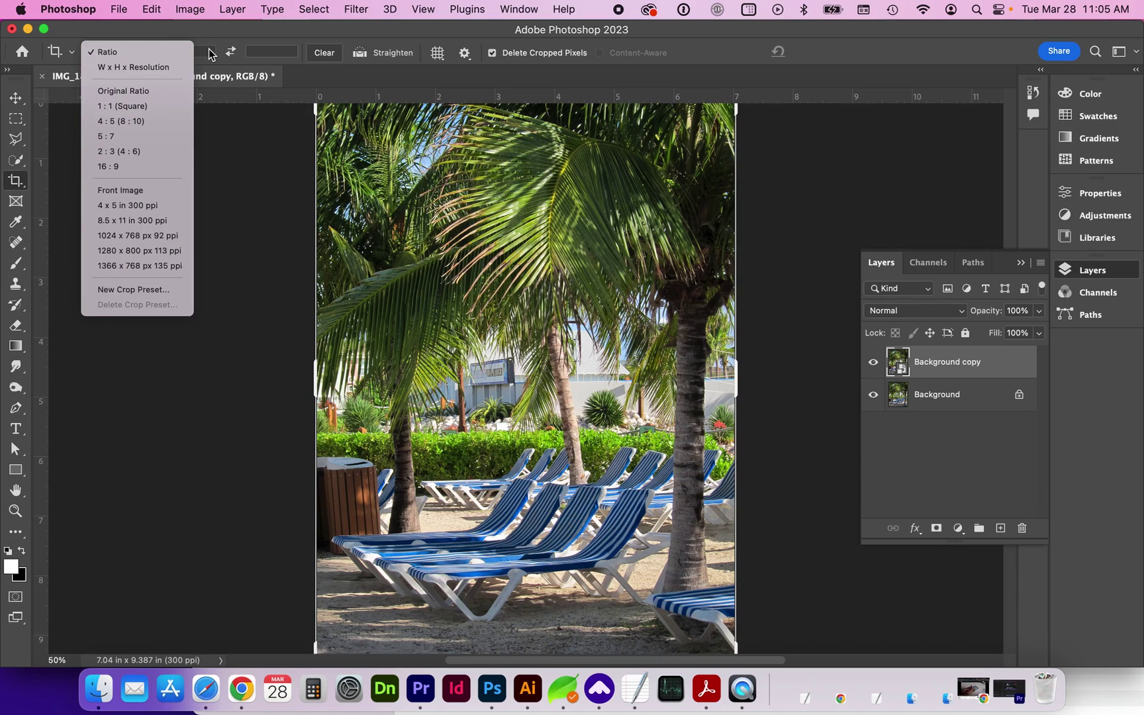
pyautogui.click(143, 152)
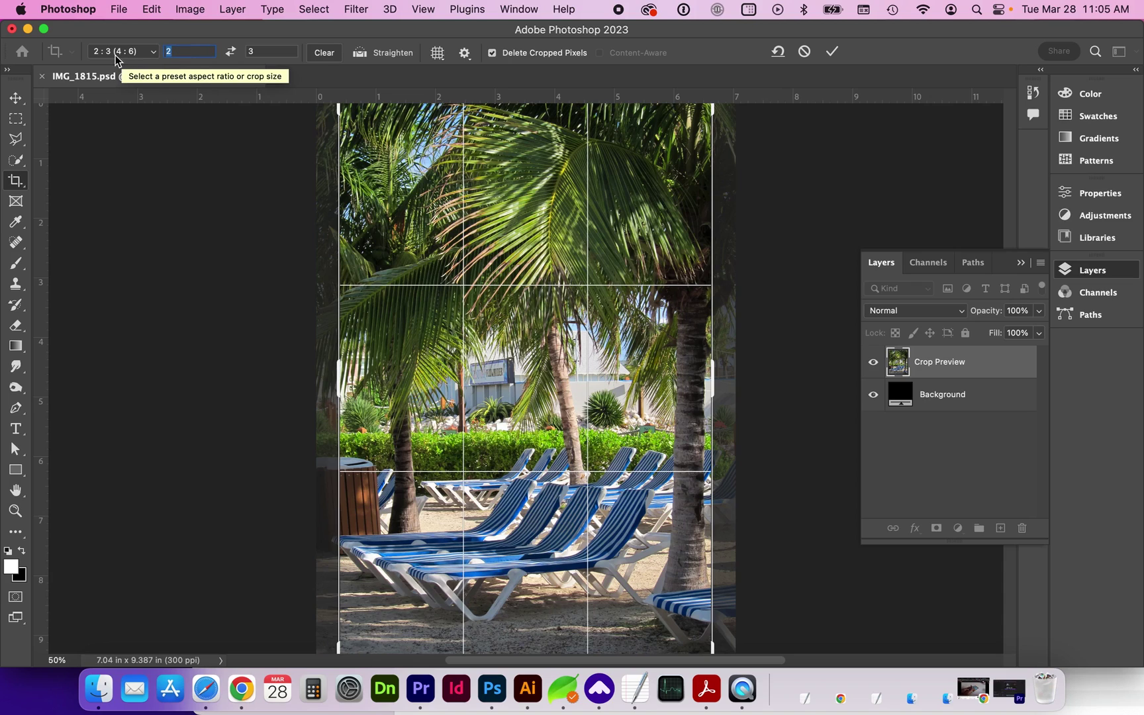
pyautogui.moveTo(402, 209); pyautogui.dragTo(380, 157)
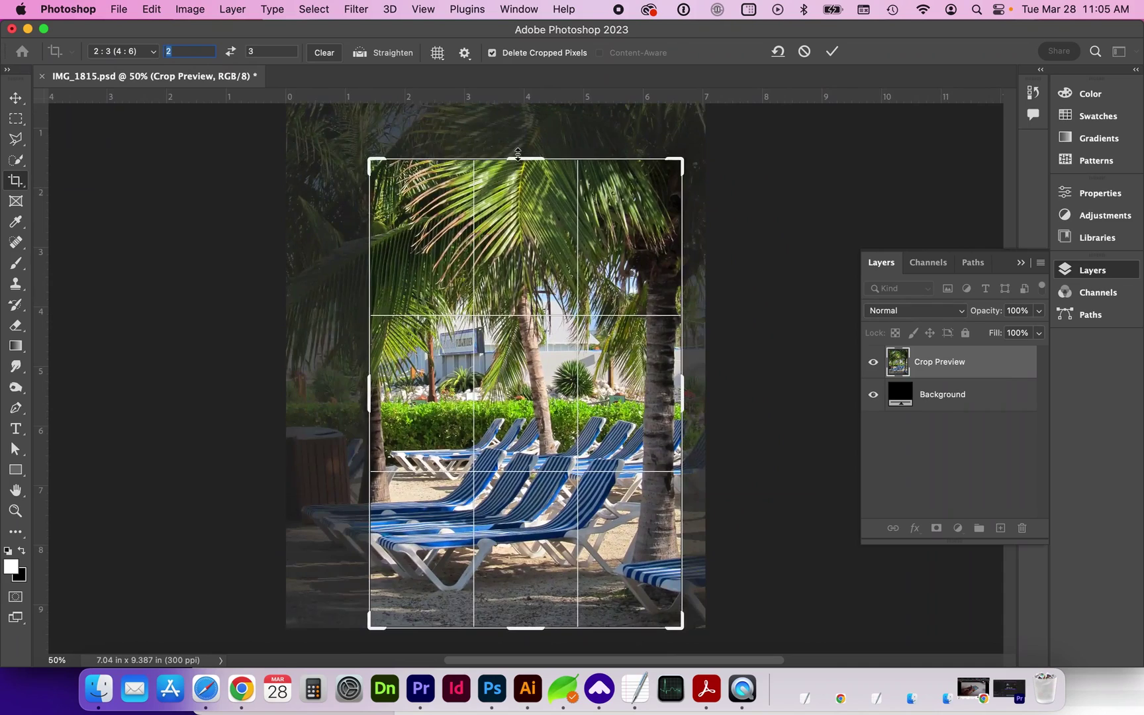
pyautogui.moveTo(515, 165); pyautogui.dragTo(511, 130)
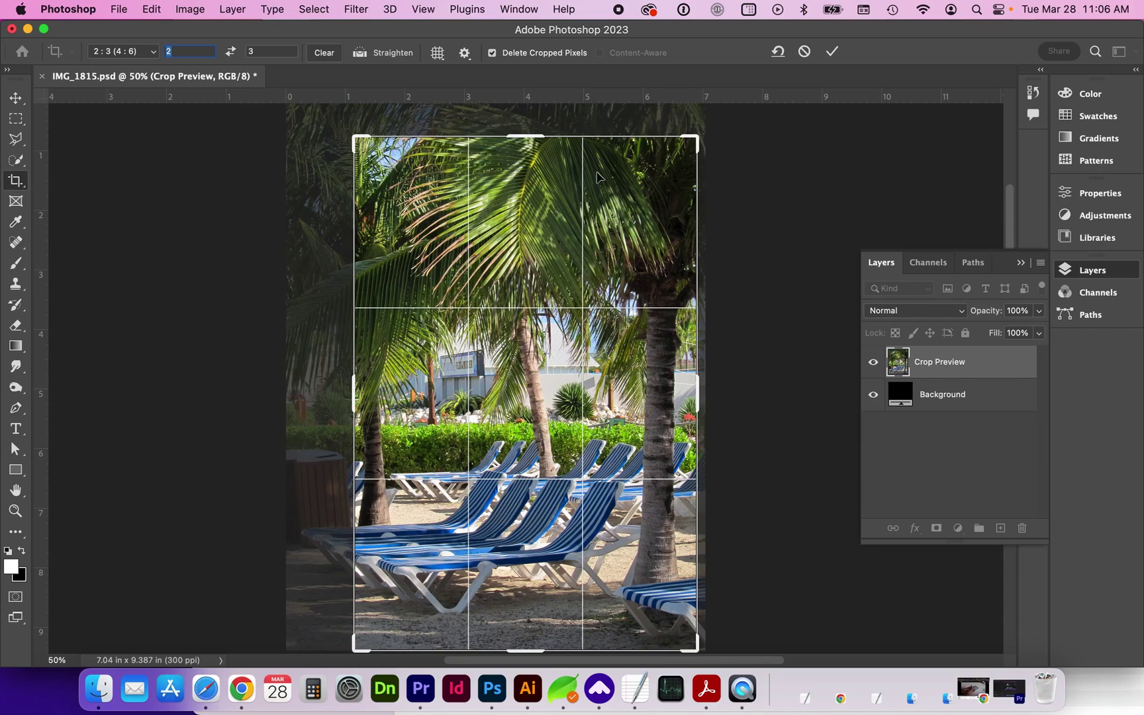
pyautogui.click(832, 53)
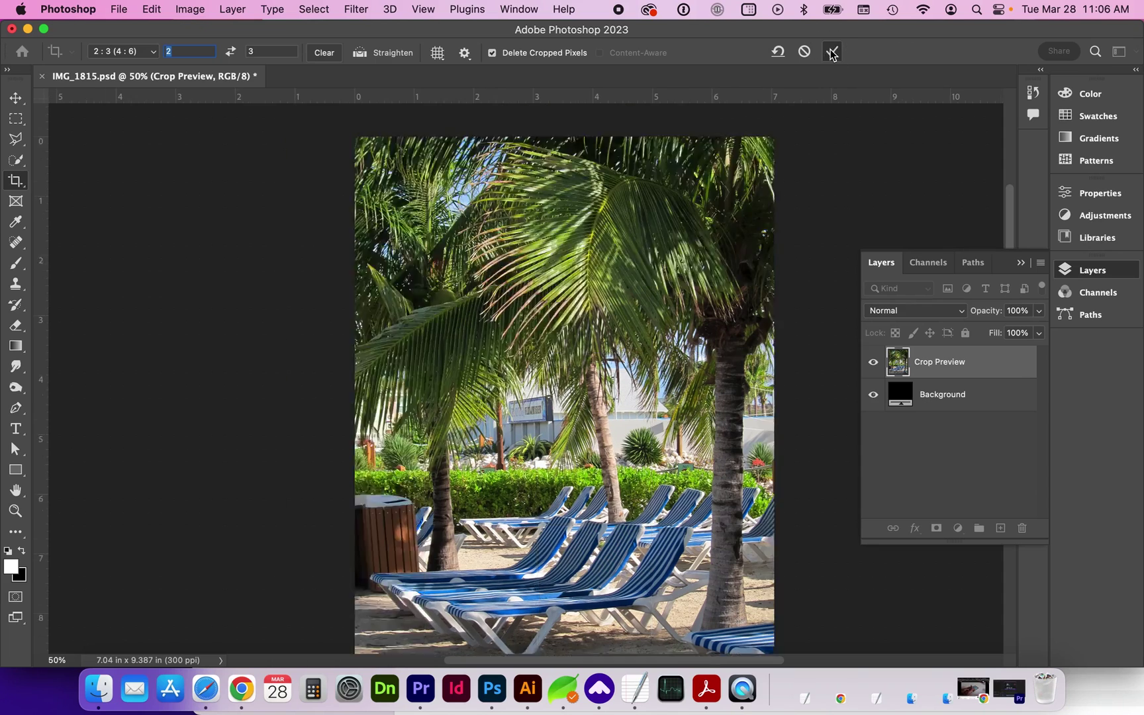
# Step: Set the image size to 4 × 6 inches at 300 ppi (1200 × 1800 px)
pyautogui.click(190, 10)
pyautogui.click(202, 128)
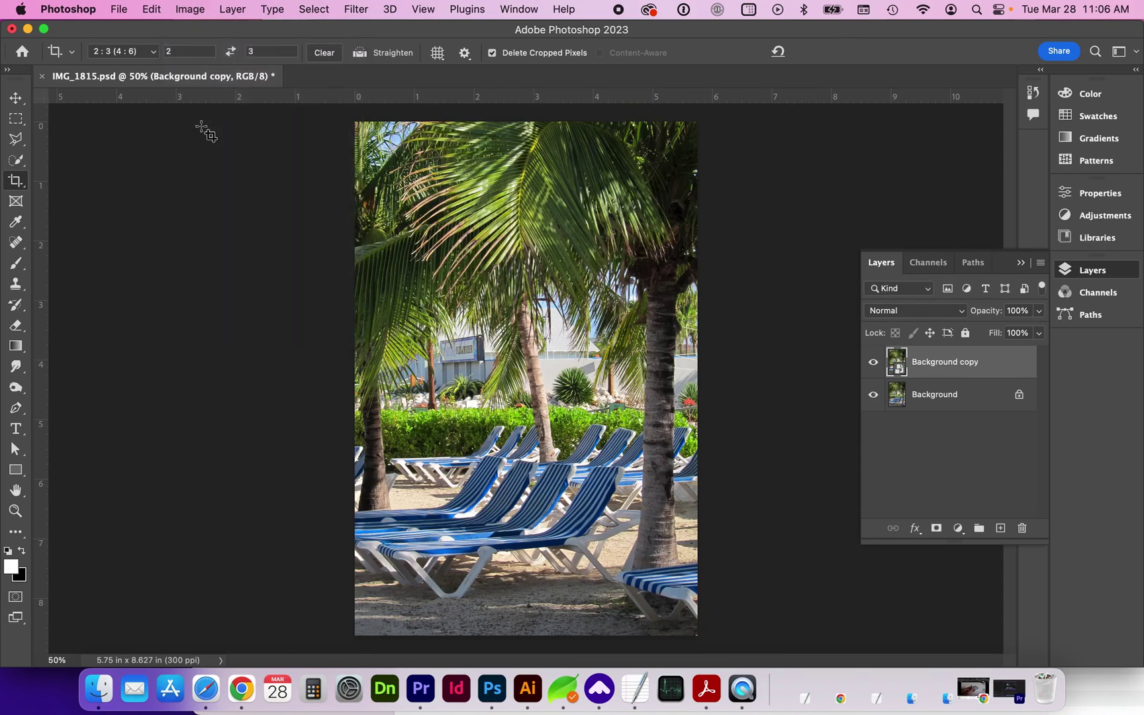
pyautogui.moveTo(434, 137); pyautogui.dragTo(490, 244)
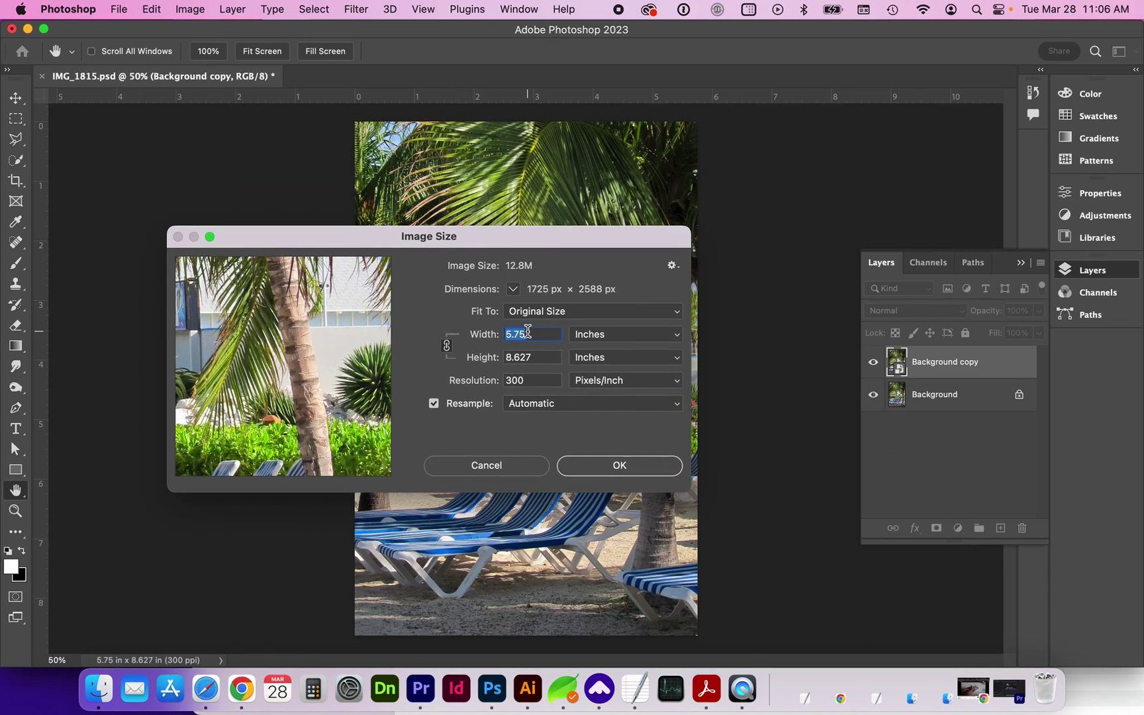
pyautogui.doubleClick(517, 357)
pyautogui.write('6')
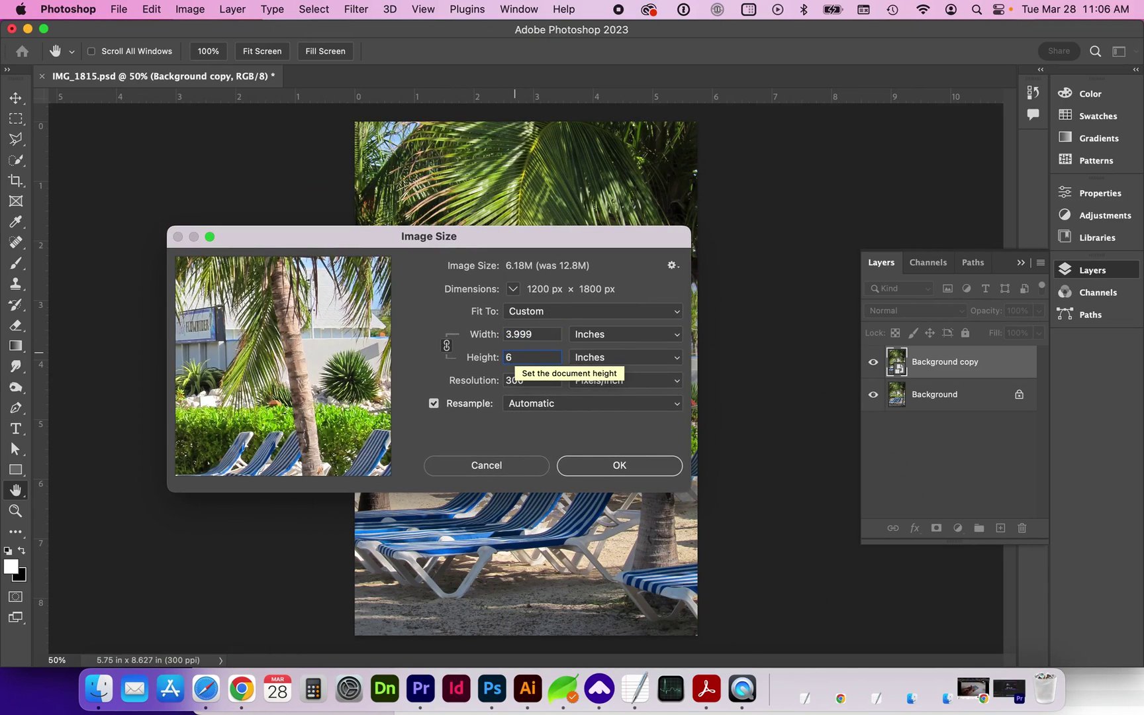
pyautogui.doubleClick(519, 339)
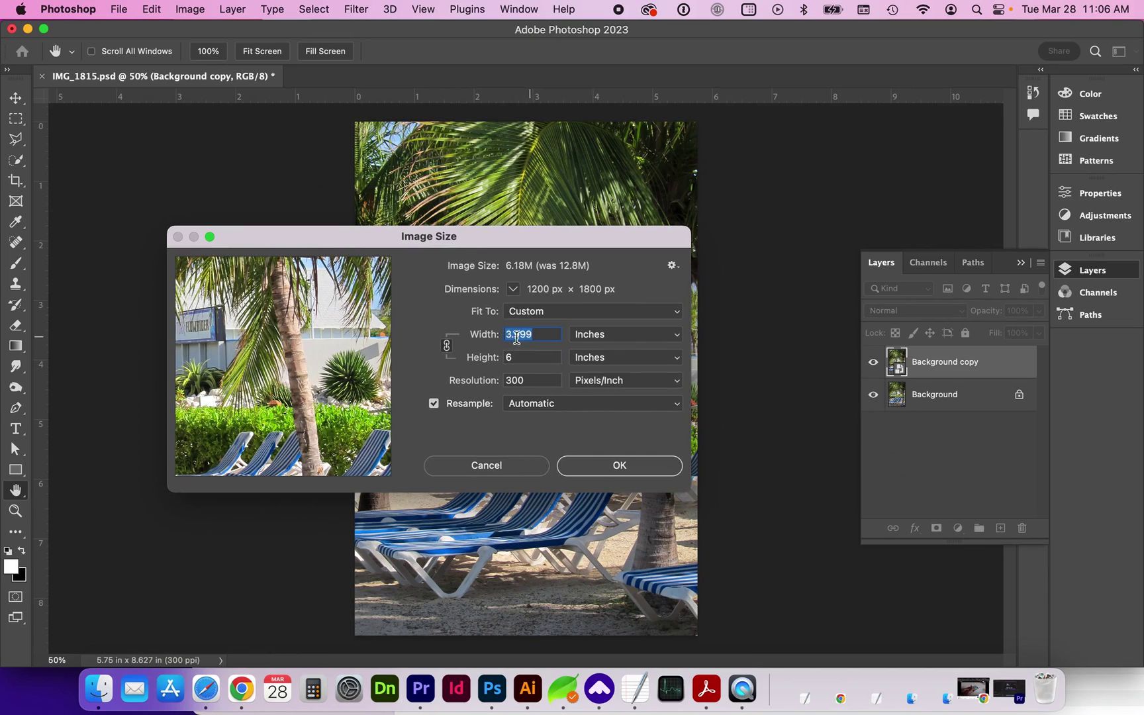
pyautogui.write('4')
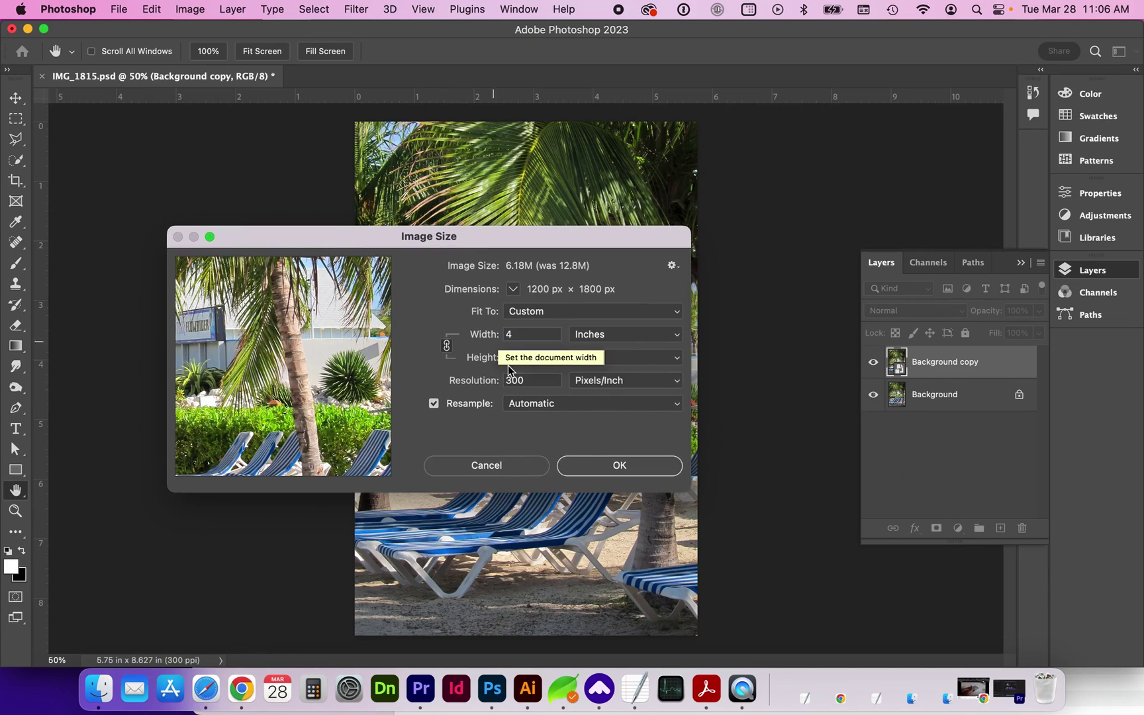
pyautogui.press('Tab')
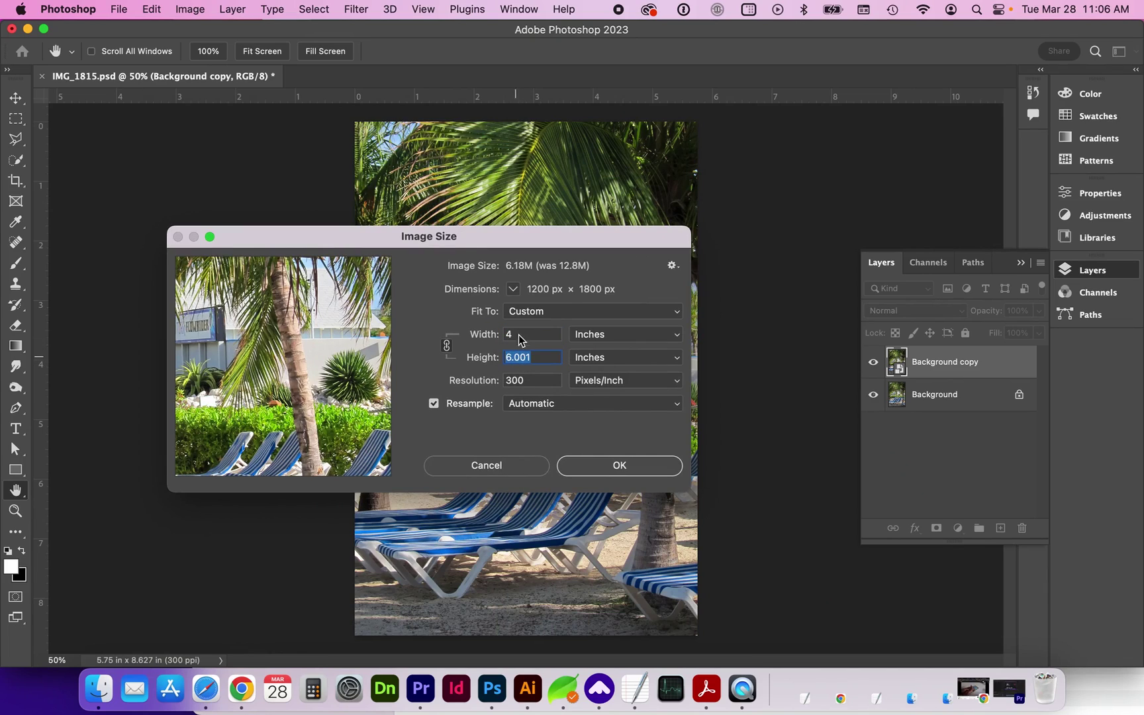
pyautogui.click(594, 466)
# Step: Nudge the Background copy layer slightly to the right with the Move tool
pyautogui.press('c')
pyautogui.press('v')
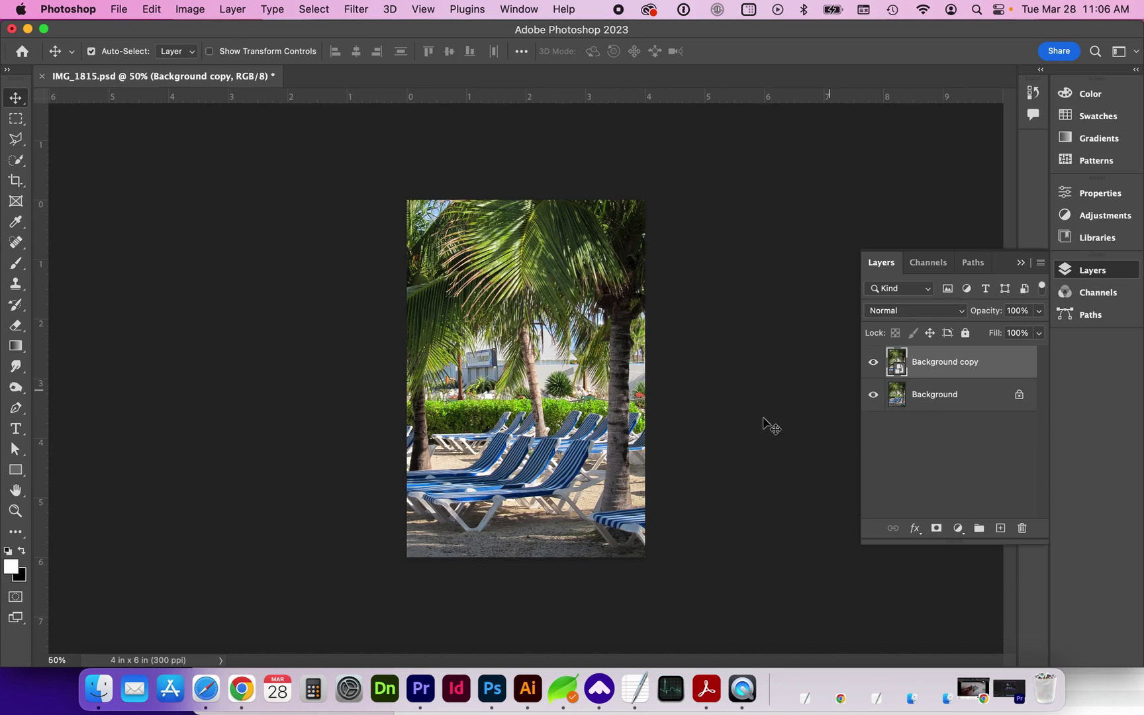
pyautogui.moveTo(553, 392); pyautogui.dragTo(580, 393)
pyautogui.press('super')
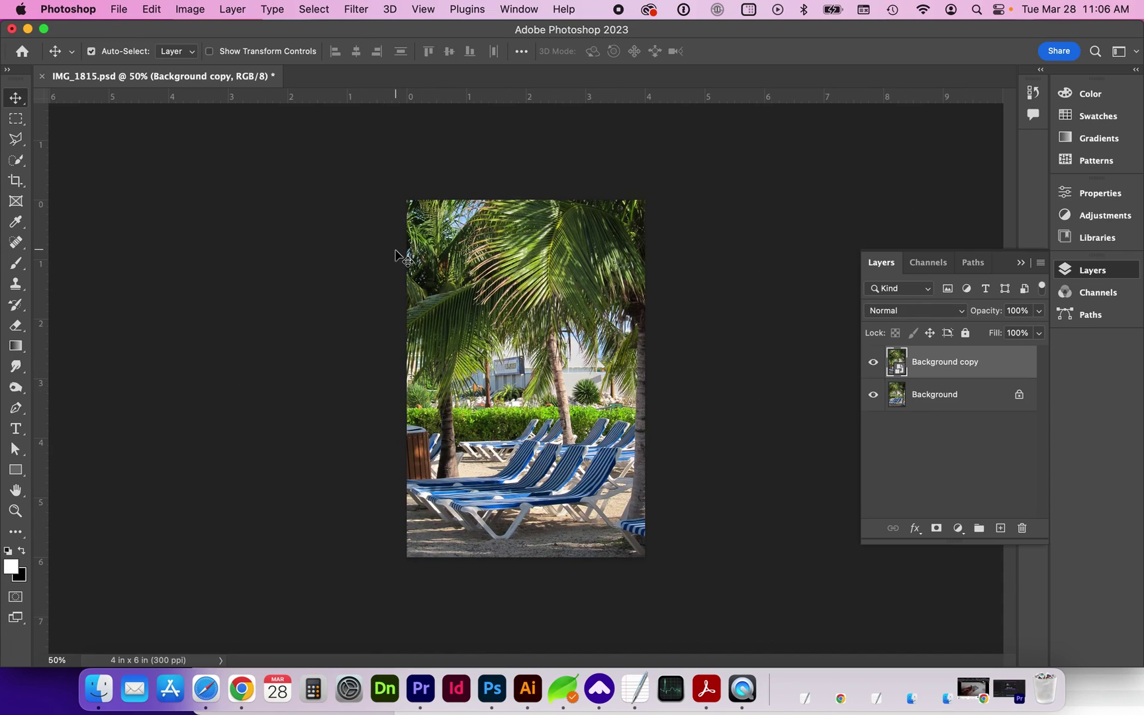
pyautogui.press('super')
# Step: Fit the canvas on screen, then scrubby-zoom the view to about 77%
pyautogui.press('super+0')
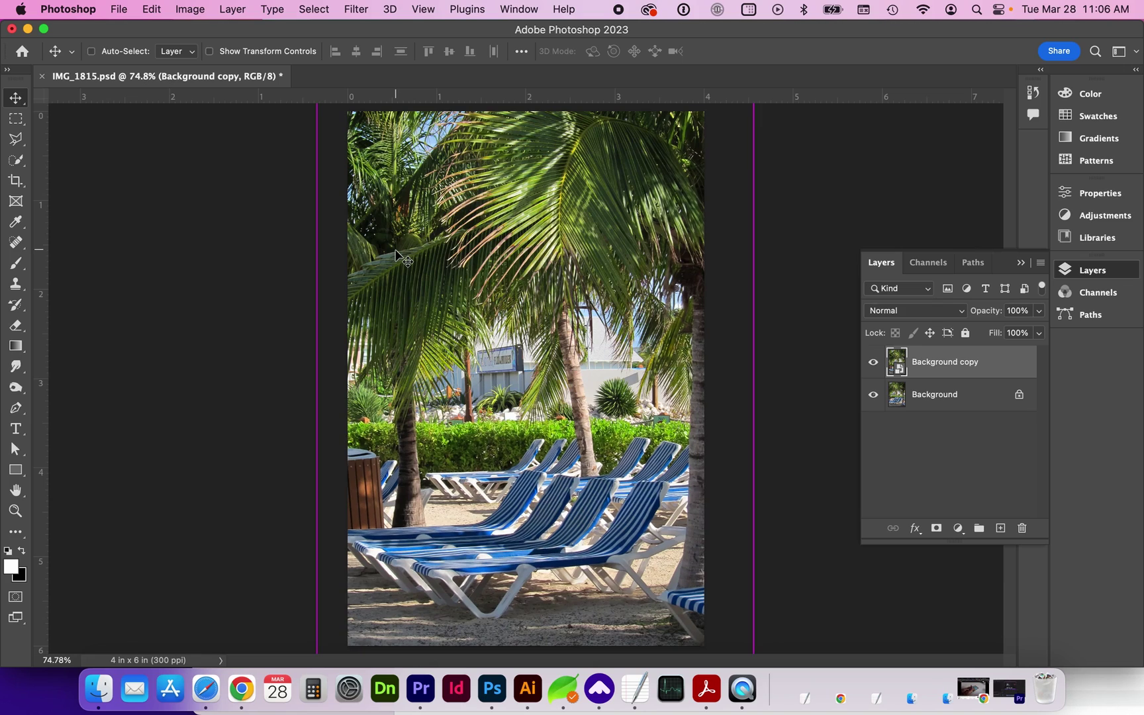
pyautogui.click(16, 511)
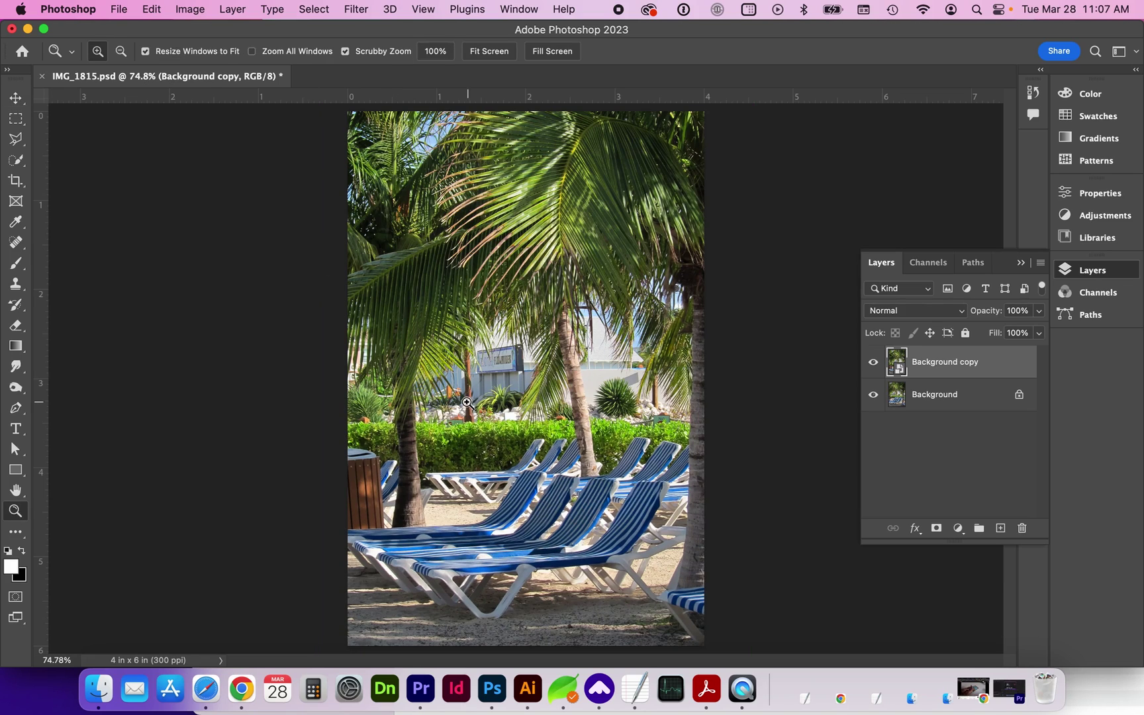
pyautogui.moveTo(470, 405)
pyautogui.mouseDown()
pyautogui.moveTo(523, 407)
pyautogui.moveTo(474, 408)
pyautogui.moveTo(509, 409)
pyautogui.moveTo(486, 411)
pyautogui.mouseUp()
pyautogui.moveTo(559, 416)
pyautogui.mouseDown()
pyautogui.moveTo(493, 421)
pyautogui.moveTo(611, 421)
pyautogui.moveTo(578, 425)
pyautogui.mouseUp()
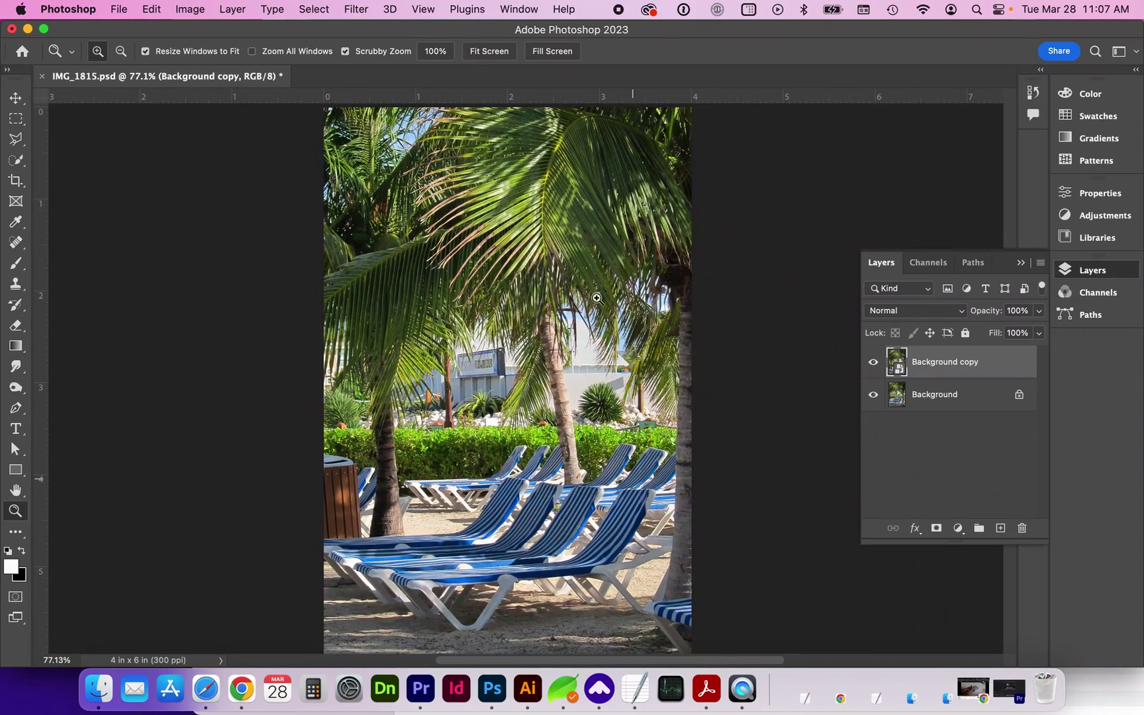
pyautogui.click(14, 98)
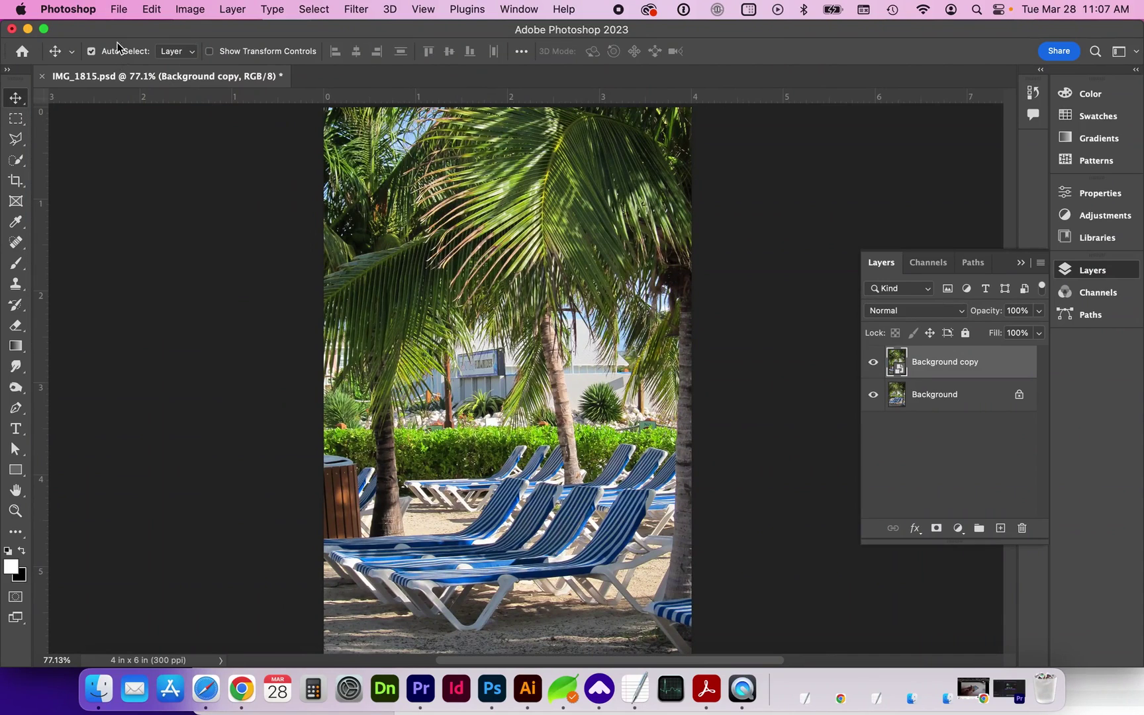
pyautogui.click(152, 9)
# Step: Free-transform Background copy up to about 81.5% scale, moving it up and right
pyautogui.click(195, 346)
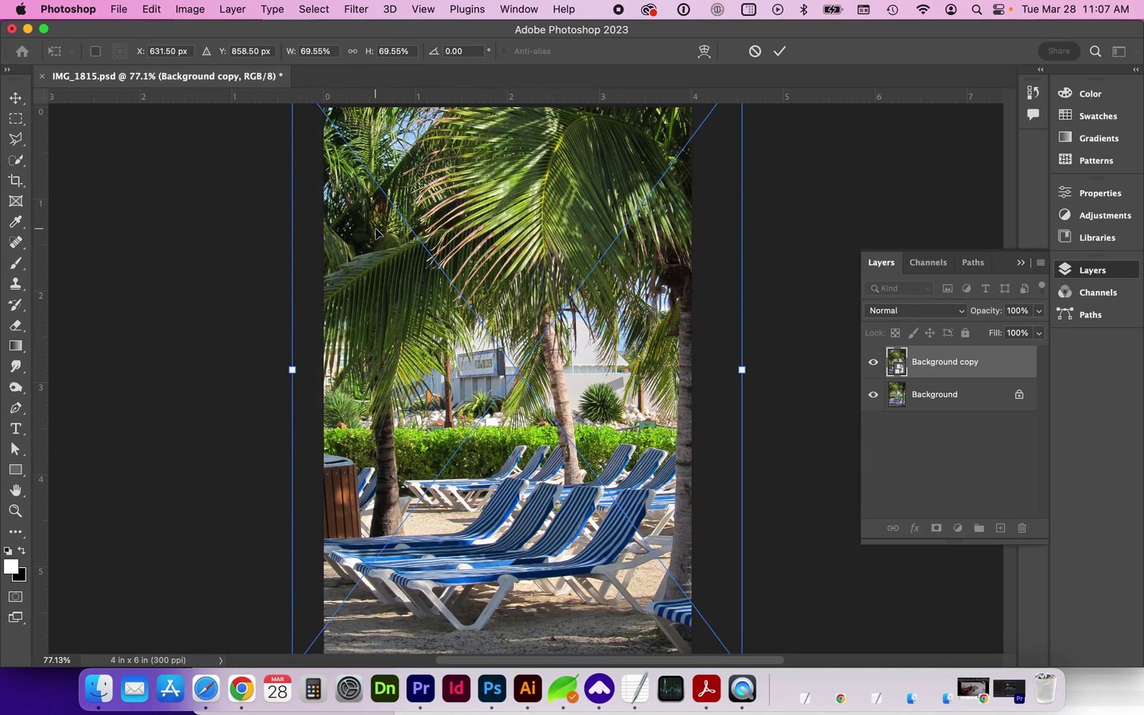
pyautogui.press('super+0')
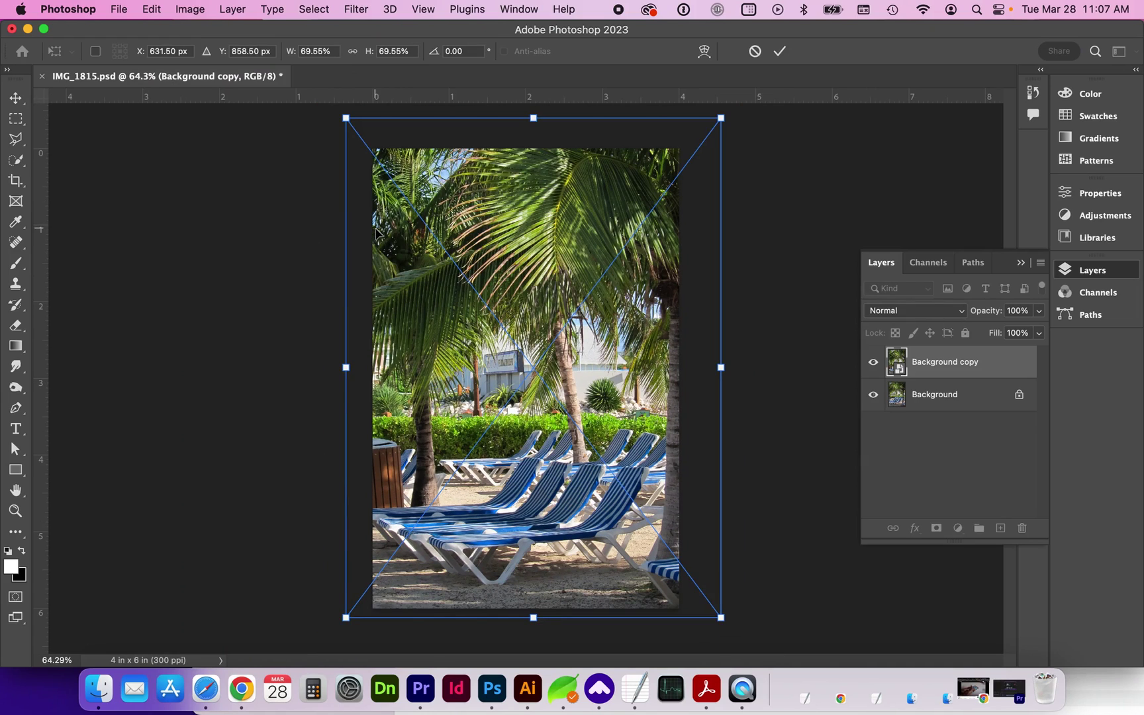
pyautogui.moveTo(366, 134); pyautogui.dragTo(256, 84)
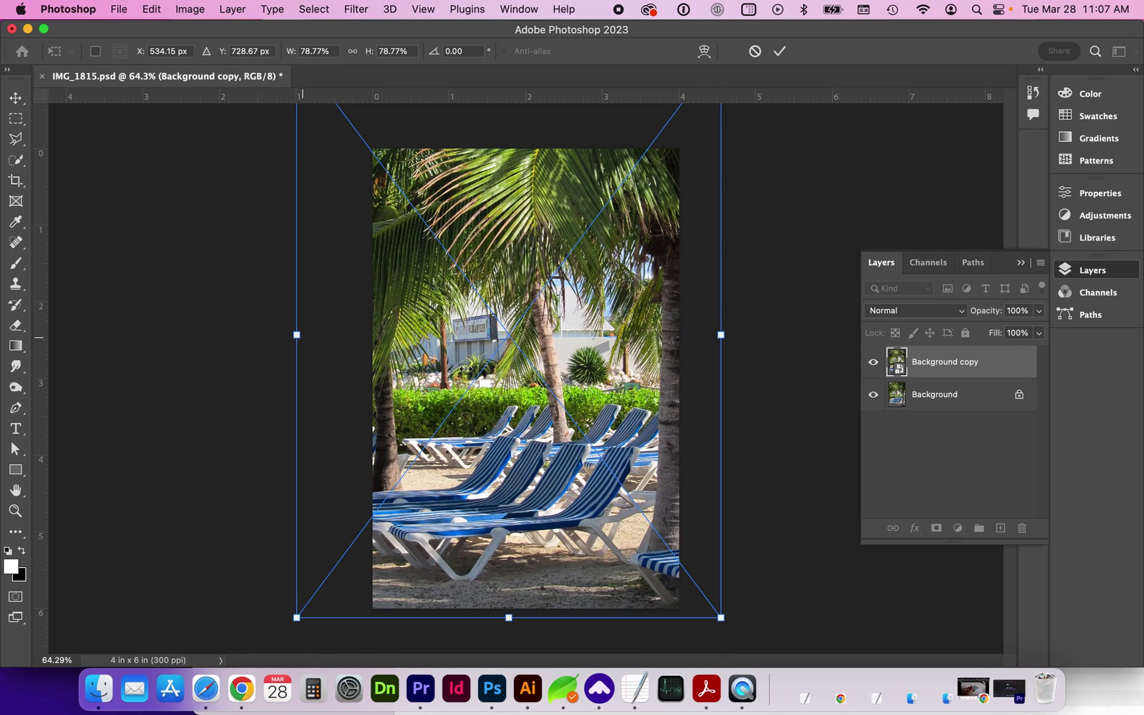
pyautogui.moveTo(297, 618); pyautogui.dragTo(292, 648)
pyautogui.moveTo(494, 430); pyautogui.dragTo(527, 412)
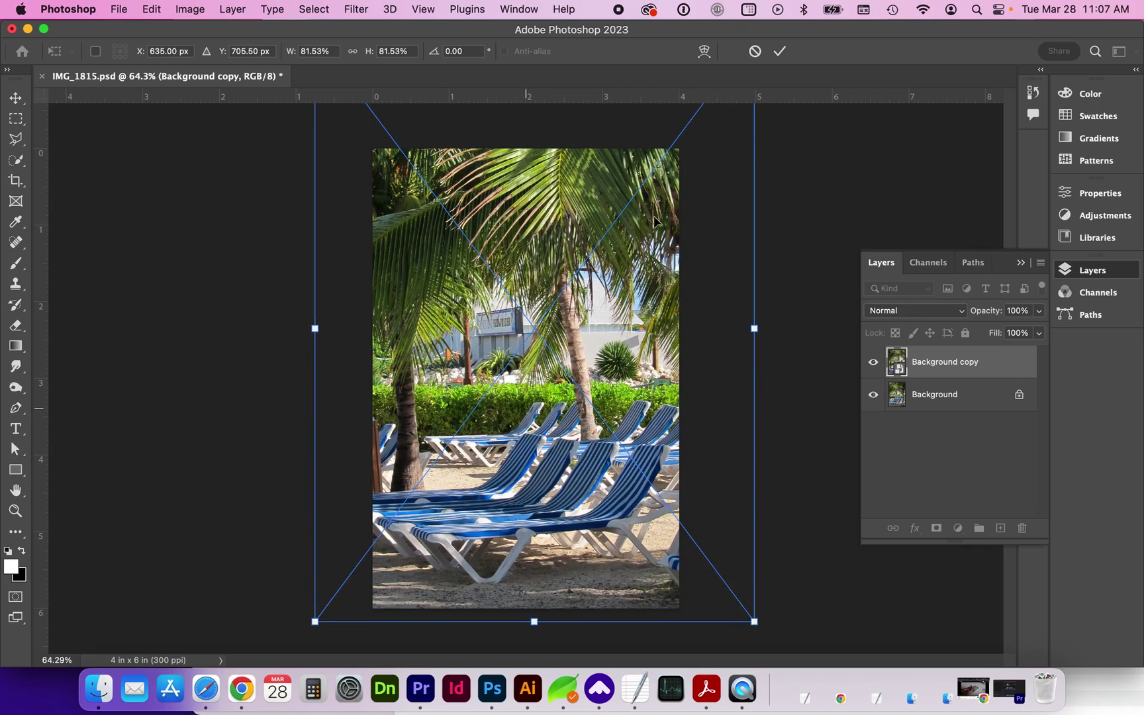
pyautogui.press('Return')
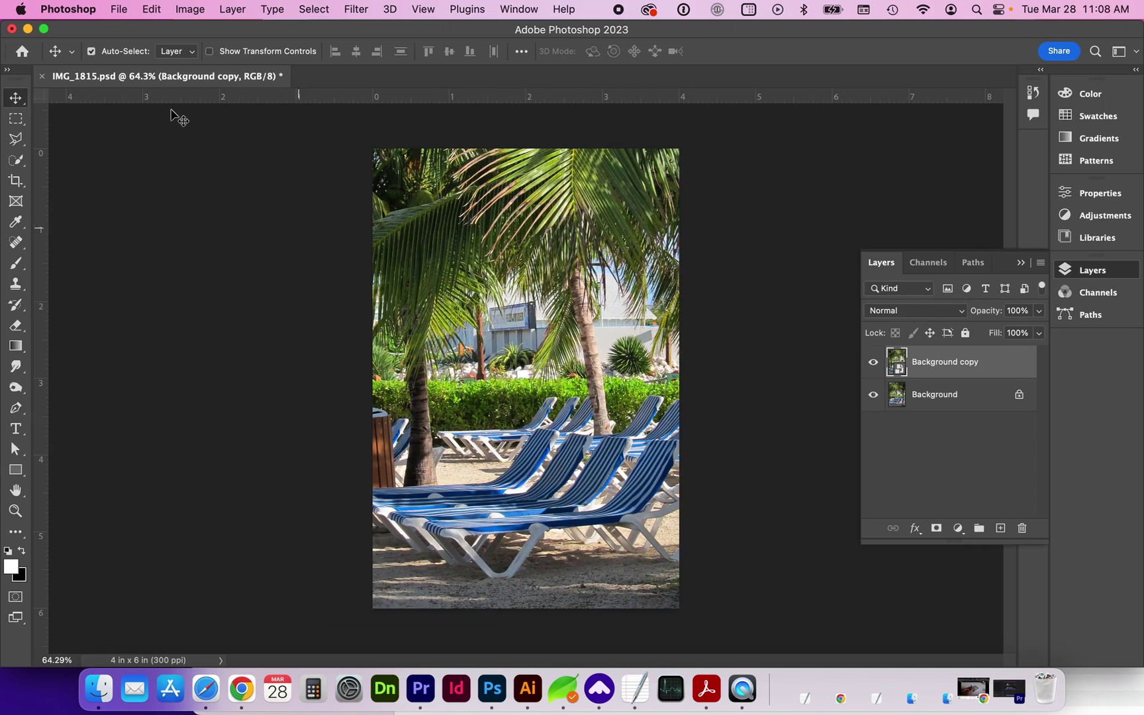
# Step: Save a JPEG copy with a 4x6 suffix in its file name at Quality 12
pyautogui.click(120, 10)
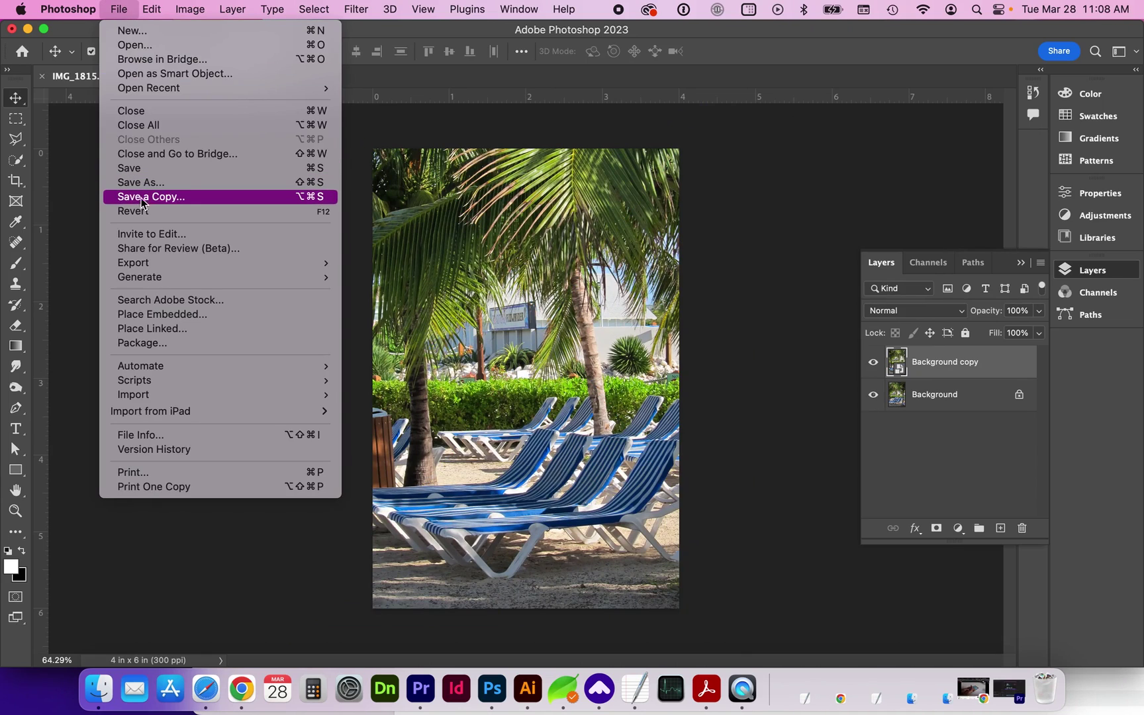
pyautogui.click(173, 198)
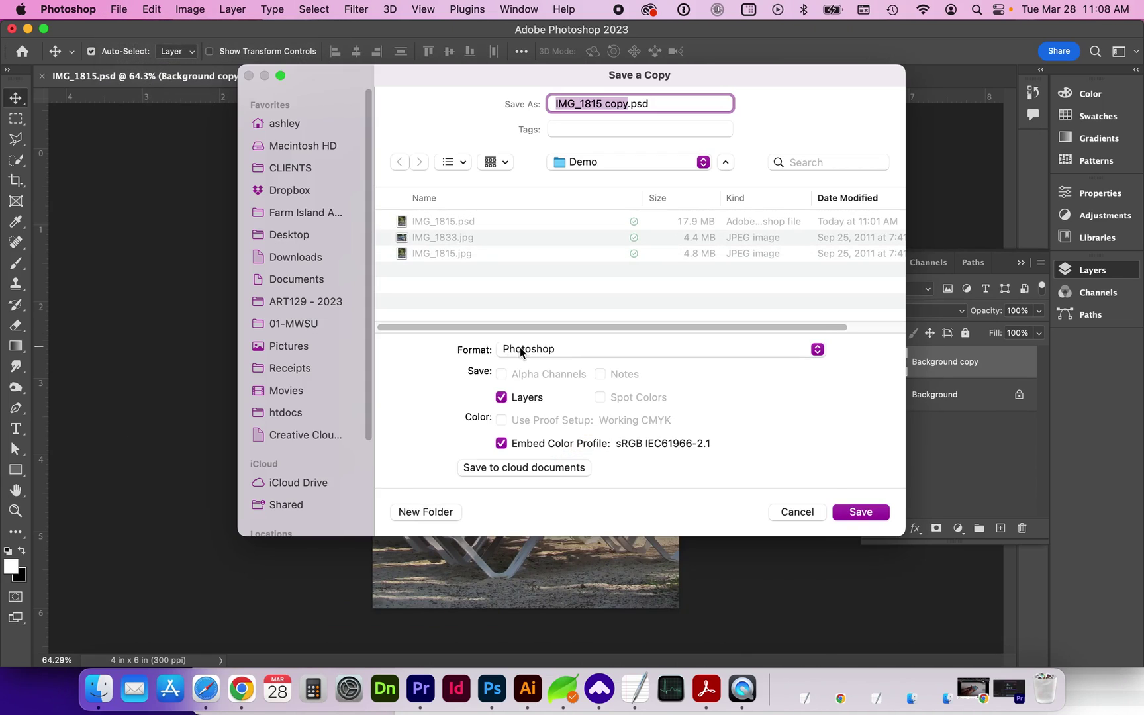
pyautogui.click(519, 347)
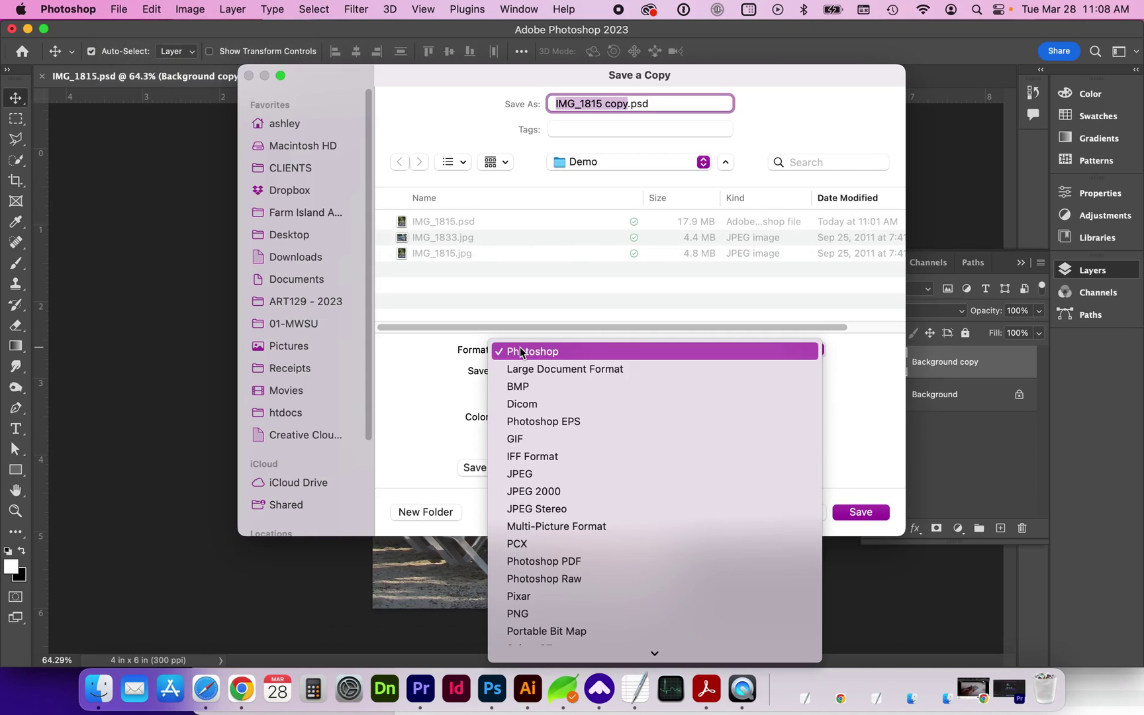
pyautogui.click(531, 472)
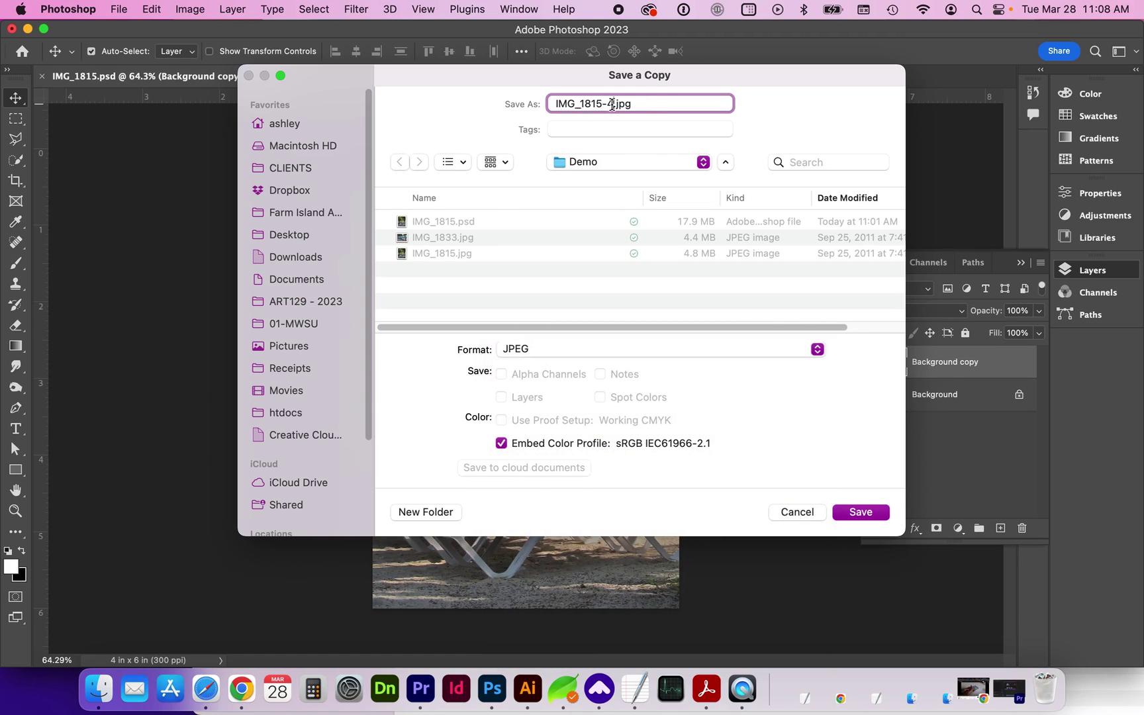
pyautogui.write('x6')
pyautogui.write('ac')
pyautogui.write('ameron-')
pyautogui.click(860, 512)
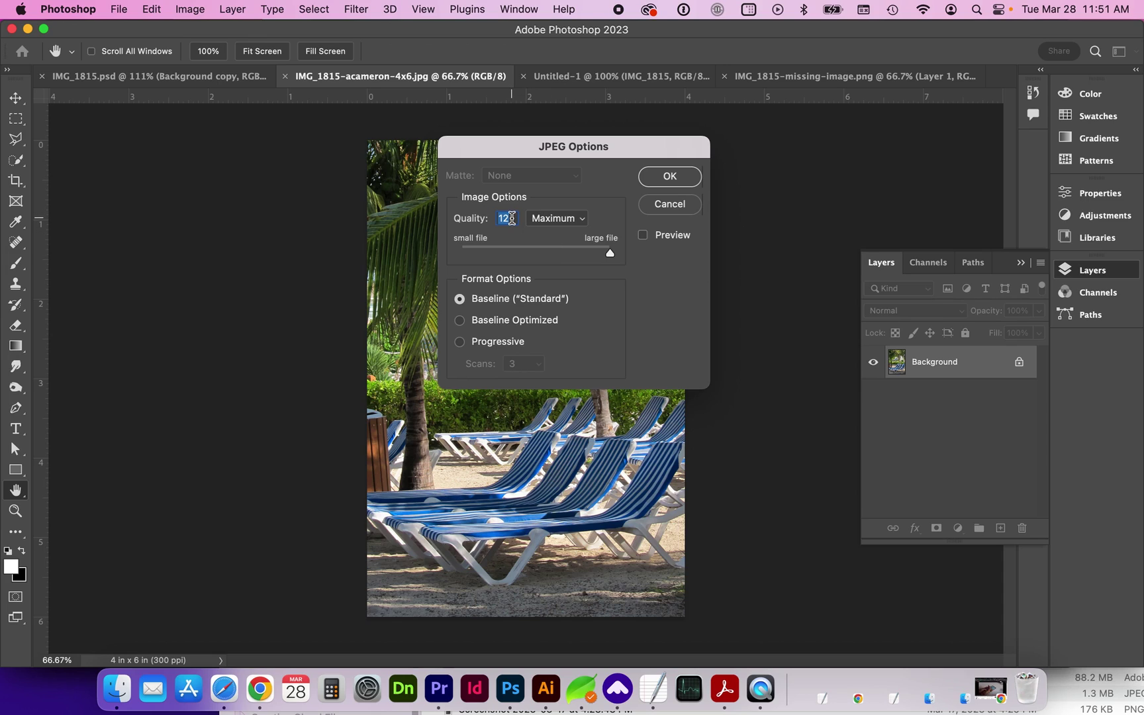
pyautogui.moveTo(610, 255); pyautogui.dragTo(610, 254)
pyautogui.click(670, 177)
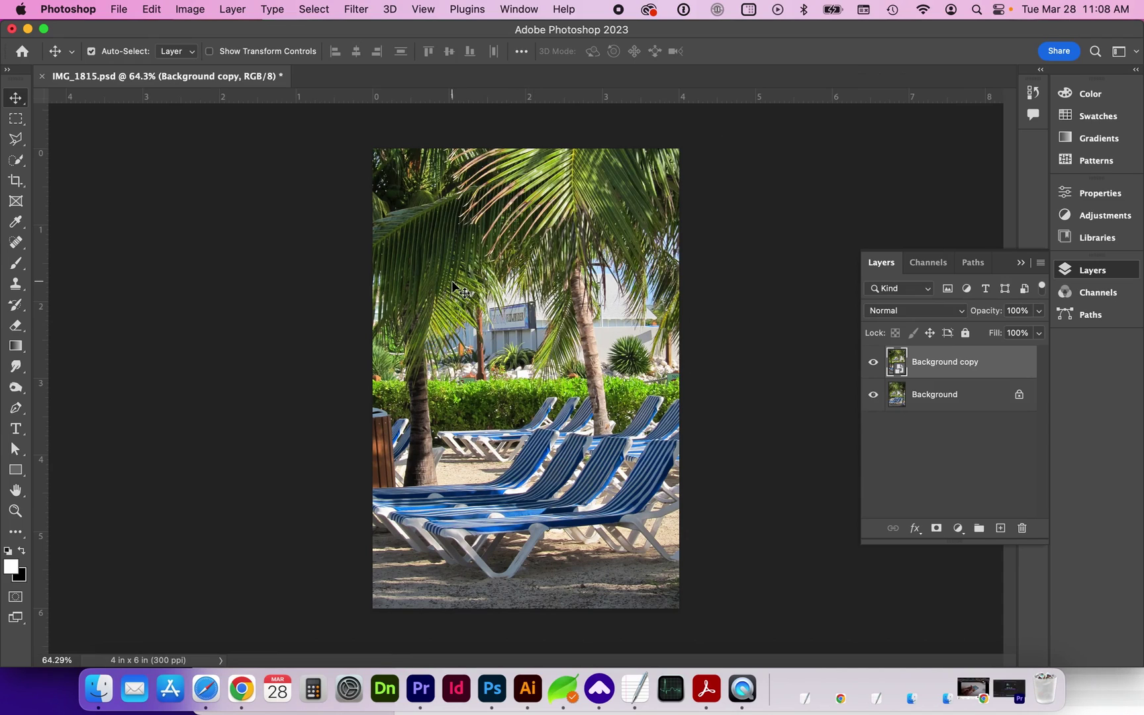
# Step: Try a landscape crop, then undo it to keep the 4×6 portrait layout
pyautogui.click(15, 183)
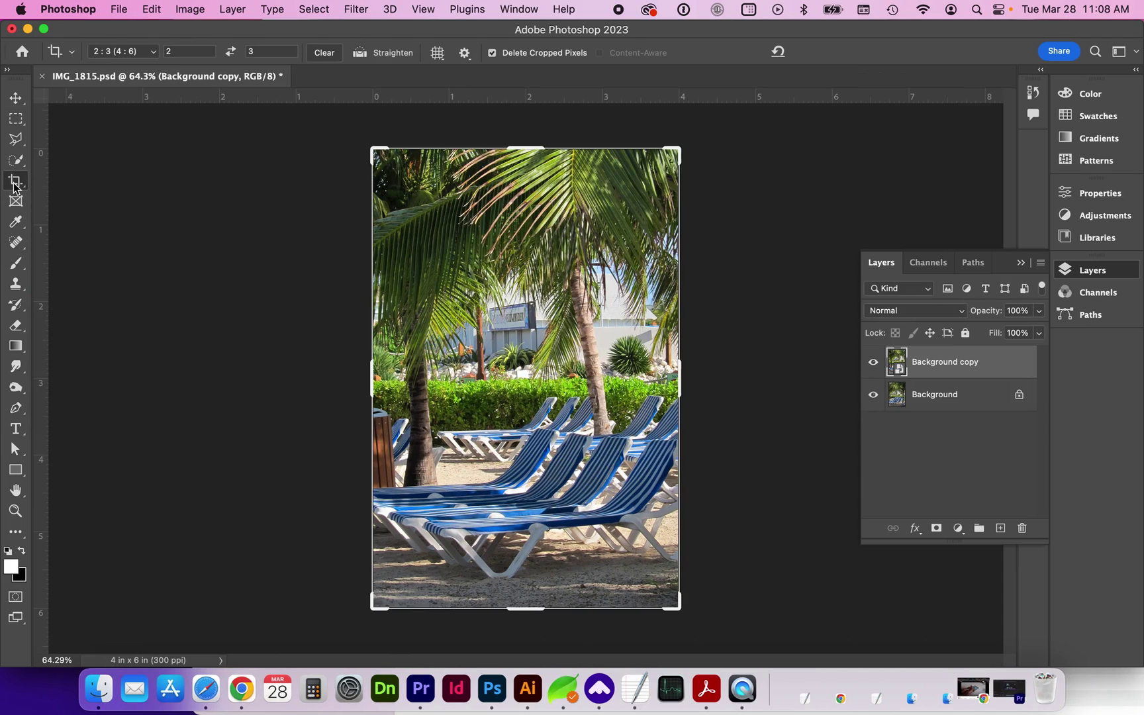
pyautogui.click(232, 50)
pyautogui.click(18, 97)
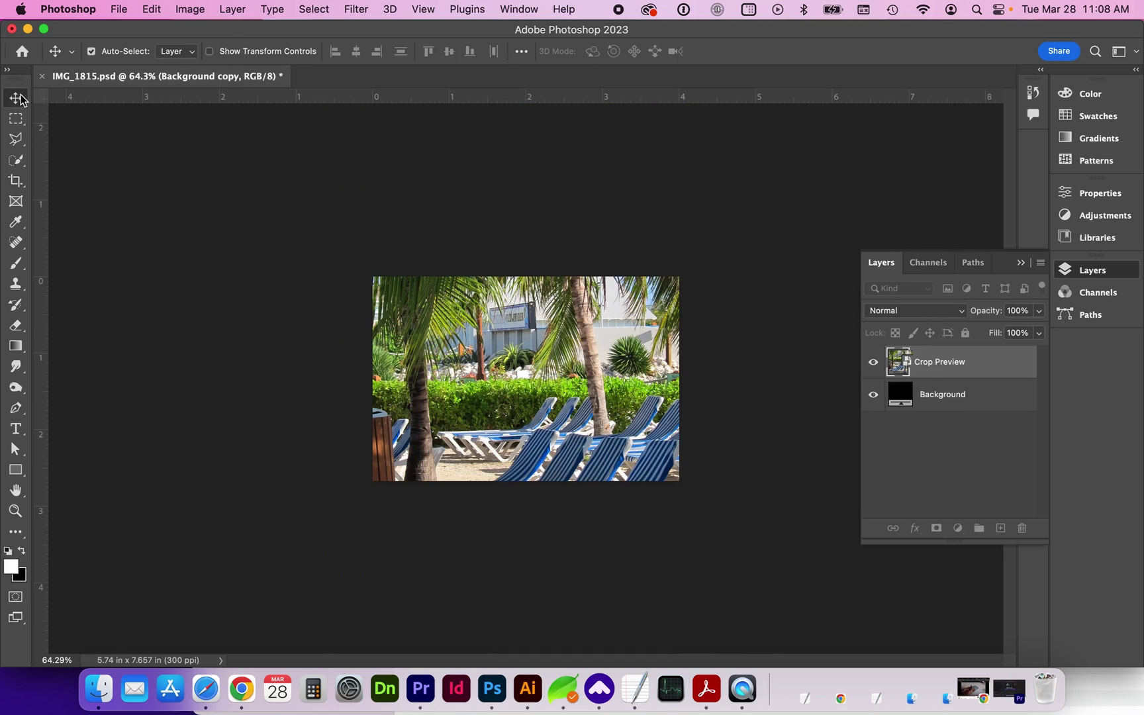
pyautogui.press('super+z')
pyautogui.press('super+z')
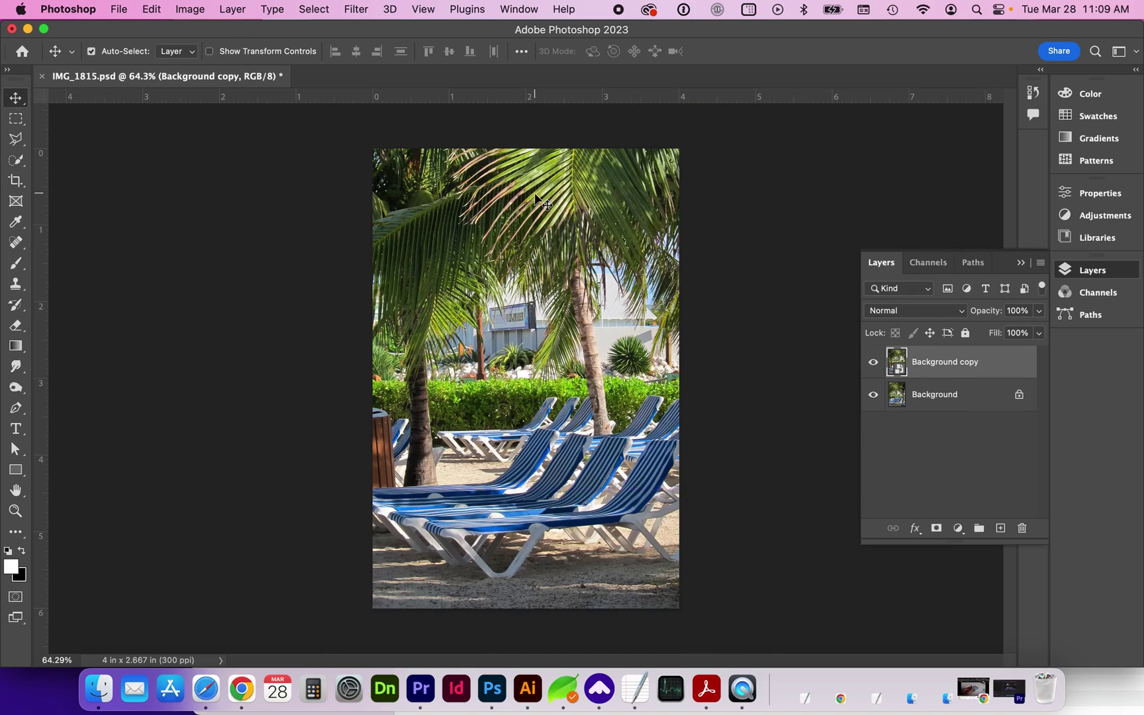
pyautogui.click(190, 9)
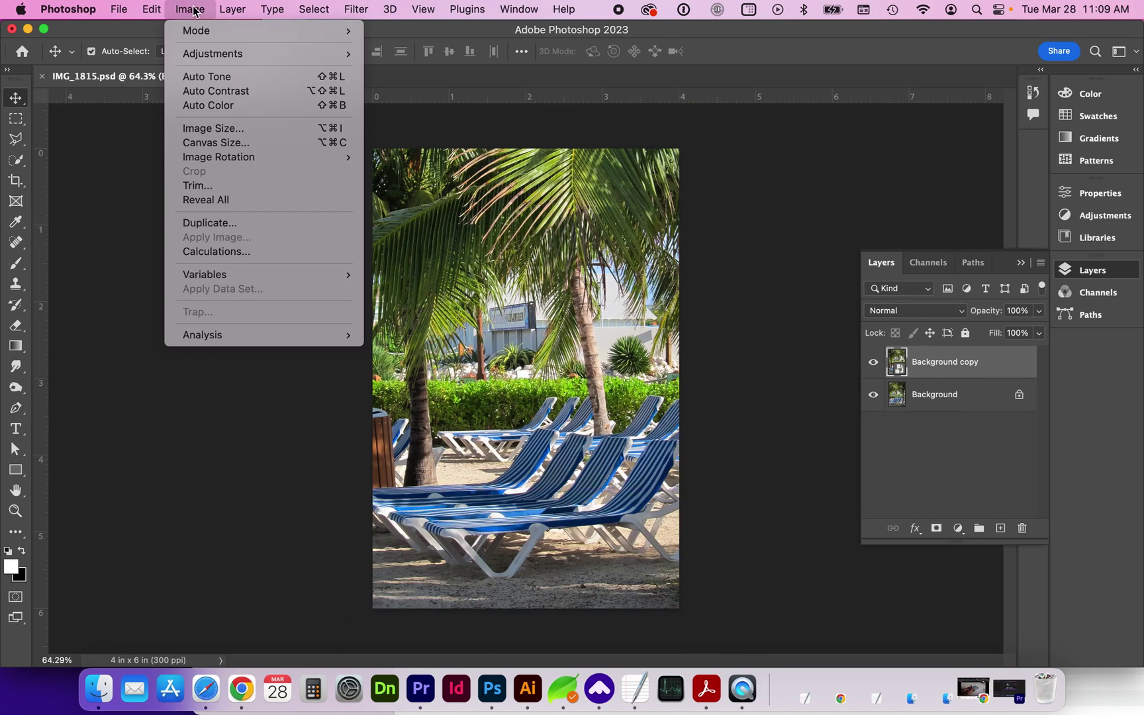
# Step: Try a new canvas size, then cancel it at the clipping warning
pyautogui.click(216, 142)
pyautogui.write('6')
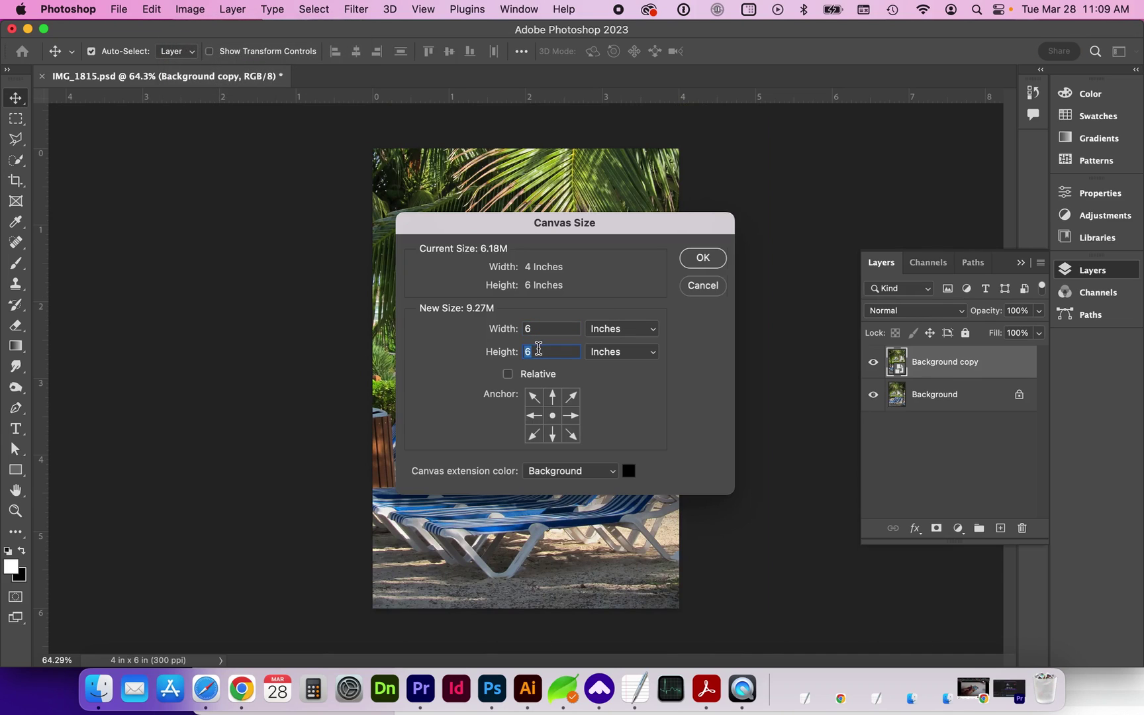
pyautogui.write('4')
pyautogui.press('Return')
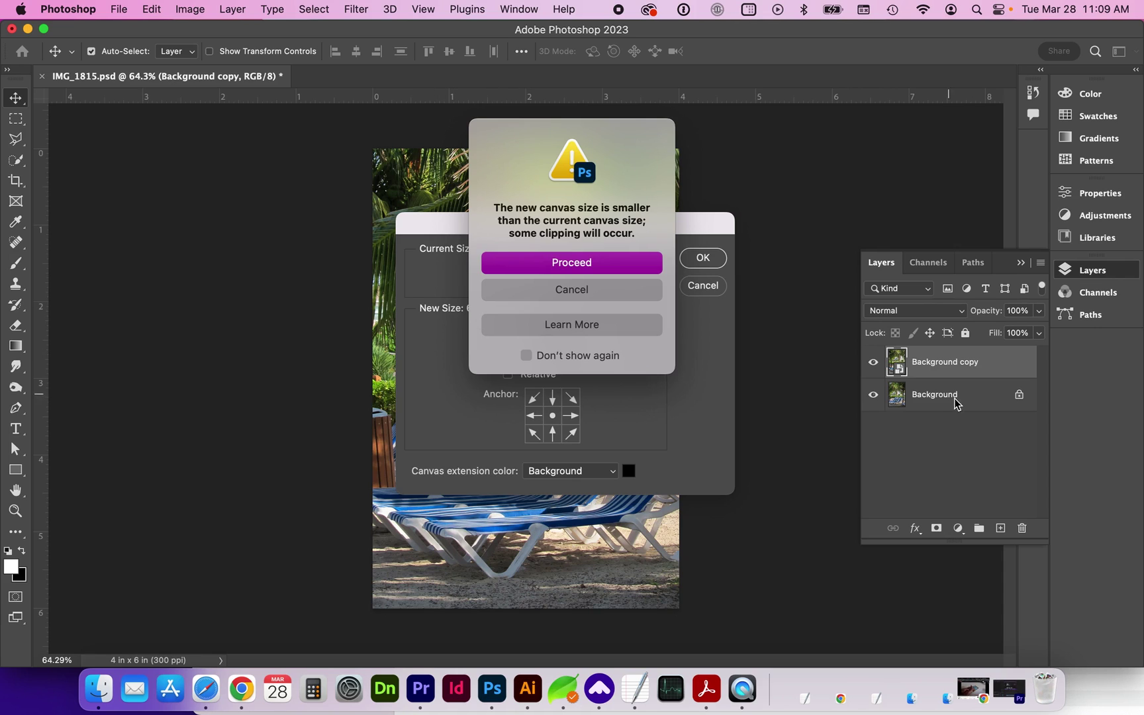
pyautogui.click(607, 286)
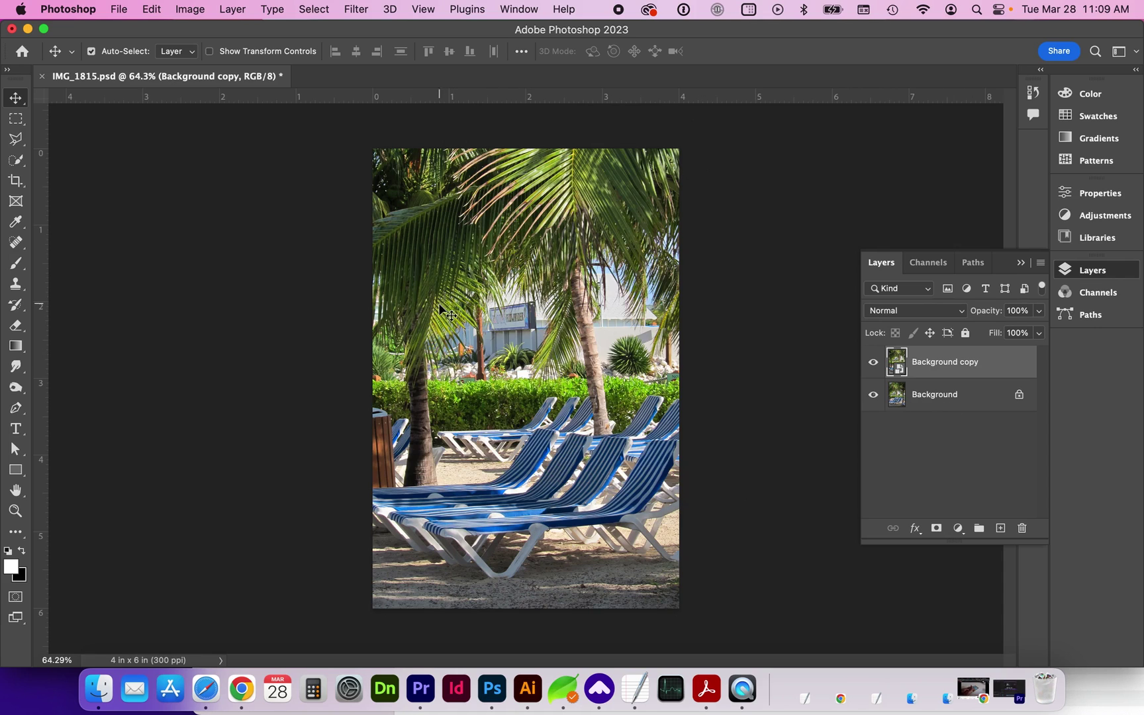
# Step: Crop to an enlarged 3:2 landscape frame with Delete Cropped Pixels turned off
pyautogui.click(12, 184)
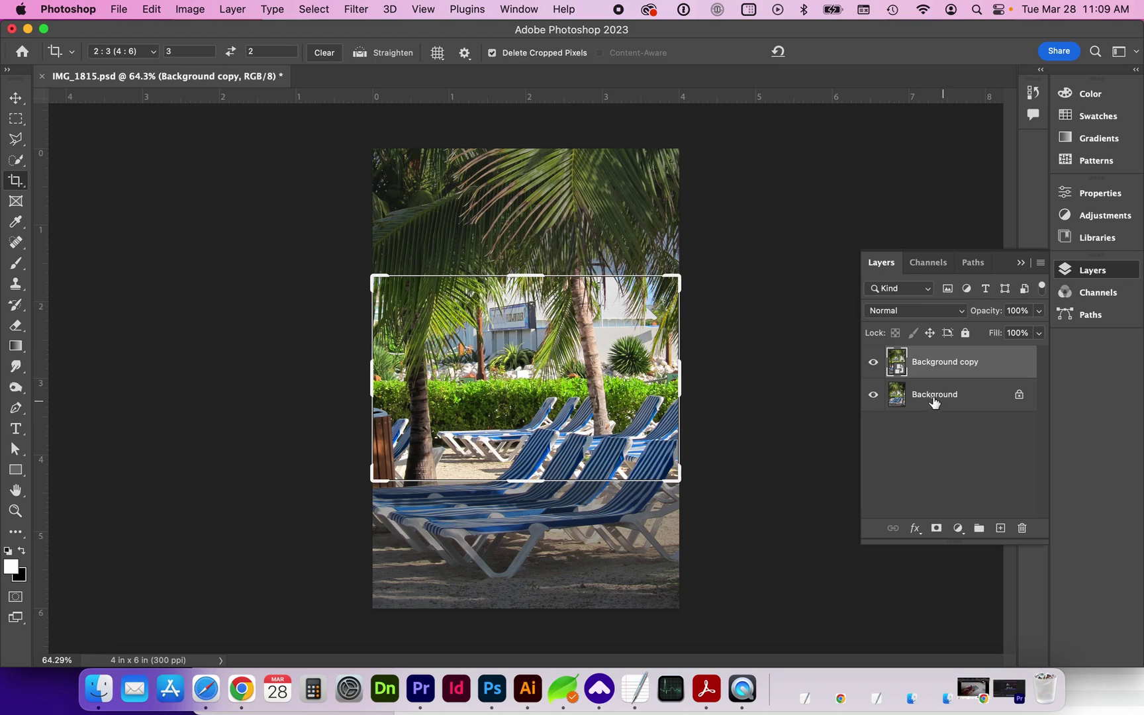
pyautogui.click(491, 53)
pyautogui.click(475, 339)
pyautogui.moveTo(671, 278); pyautogui.dragTo(746, 240)
pyautogui.press('Return')
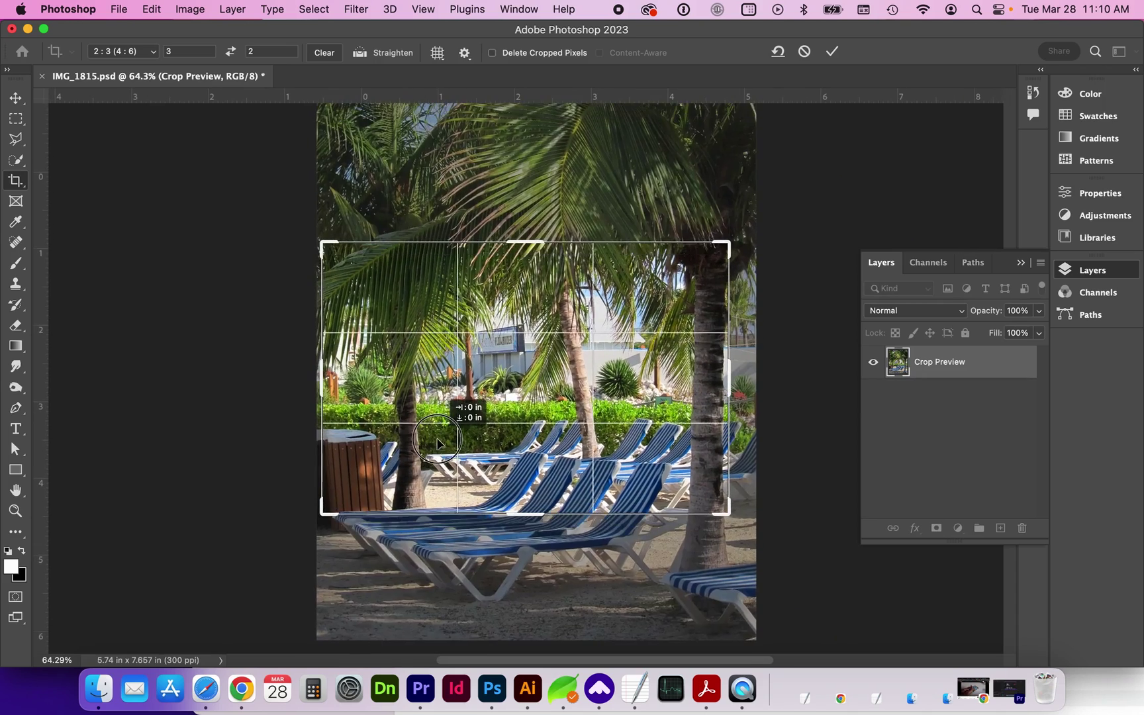
# Step: Reposition the image up within the new 5.313 × 3.54-inch frame
pyautogui.press('v')
pyautogui.moveTo(598, 415); pyautogui.dragTo(543, 361)
pyautogui.moveTo(613, 405)
pyautogui.mouseDown()
pyautogui.moveTo(595, 373)
pyautogui.moveTo(626, 398)
pyautogui.mouseUp()
# Step: Save a JPEG copy in the Demo folder, renaming the 4x6 suffix to 6x4
pyautogui.click(118, 9)
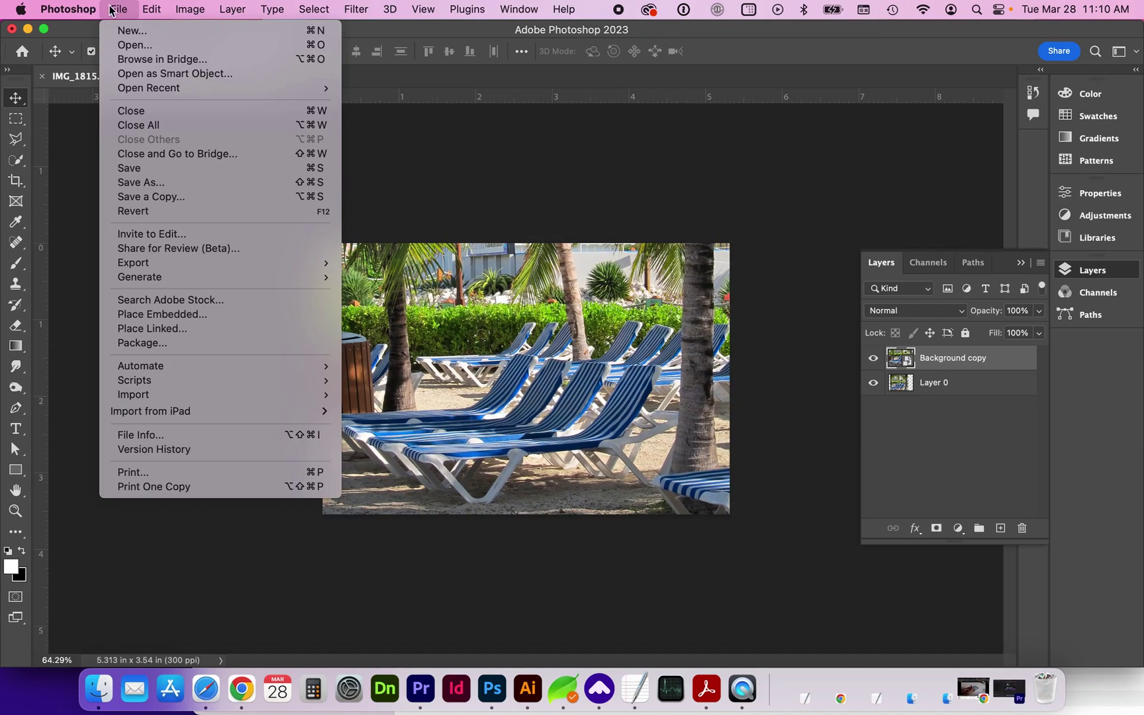
pyautogui.click(135, 197)
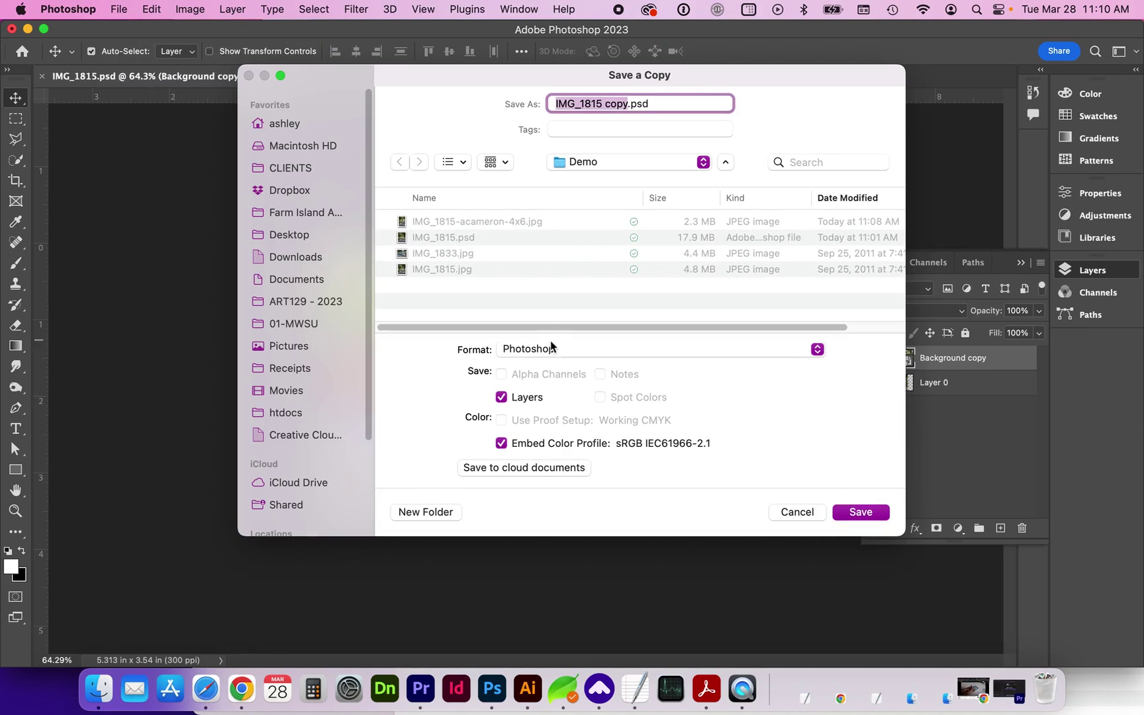
pyautogui.click(551, 346)
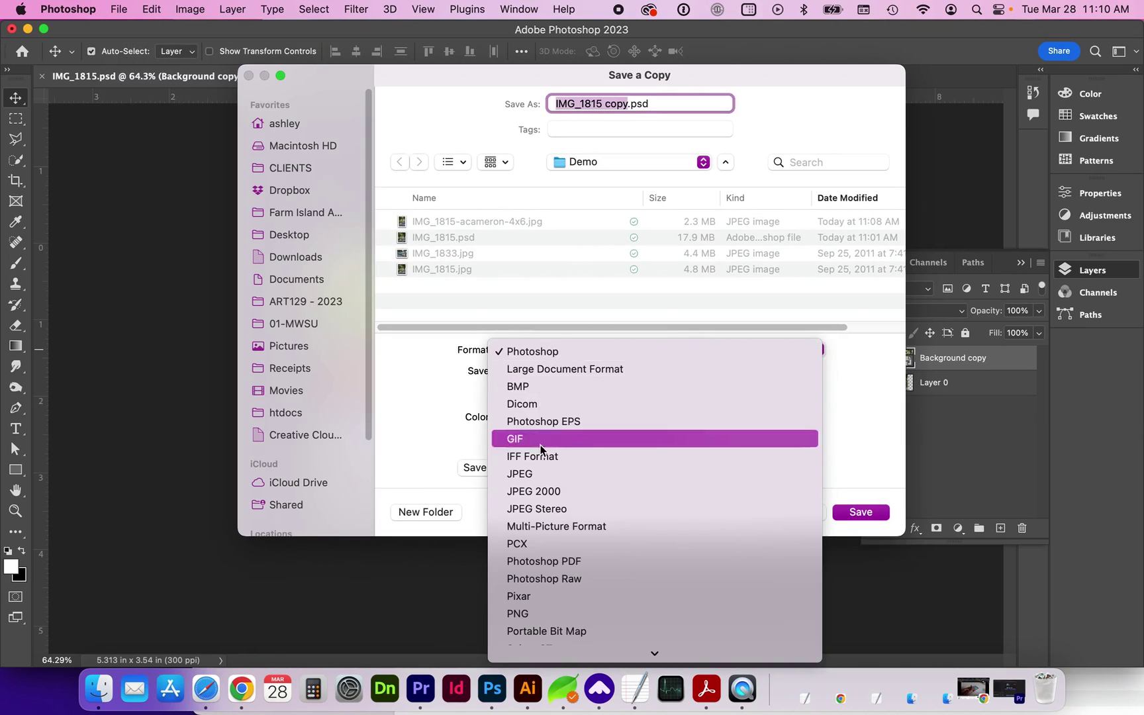
pyautogui.click(544, 473)
pyautogui.click(491, 224)
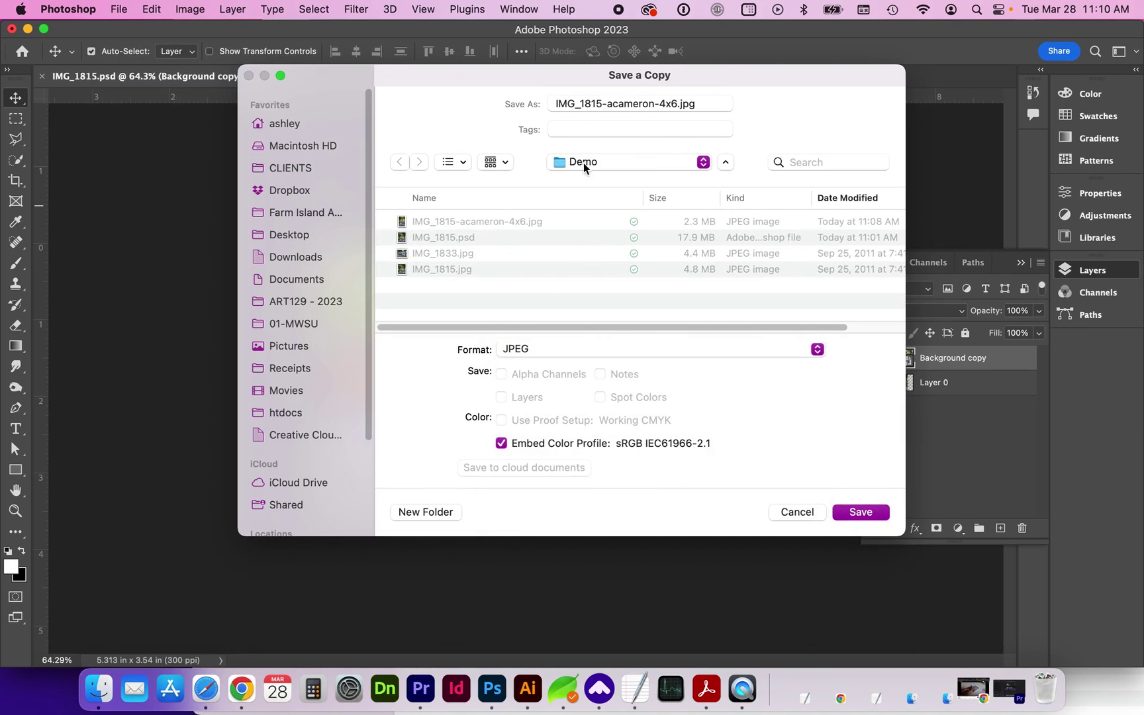
pyautogui.click(663, 105)
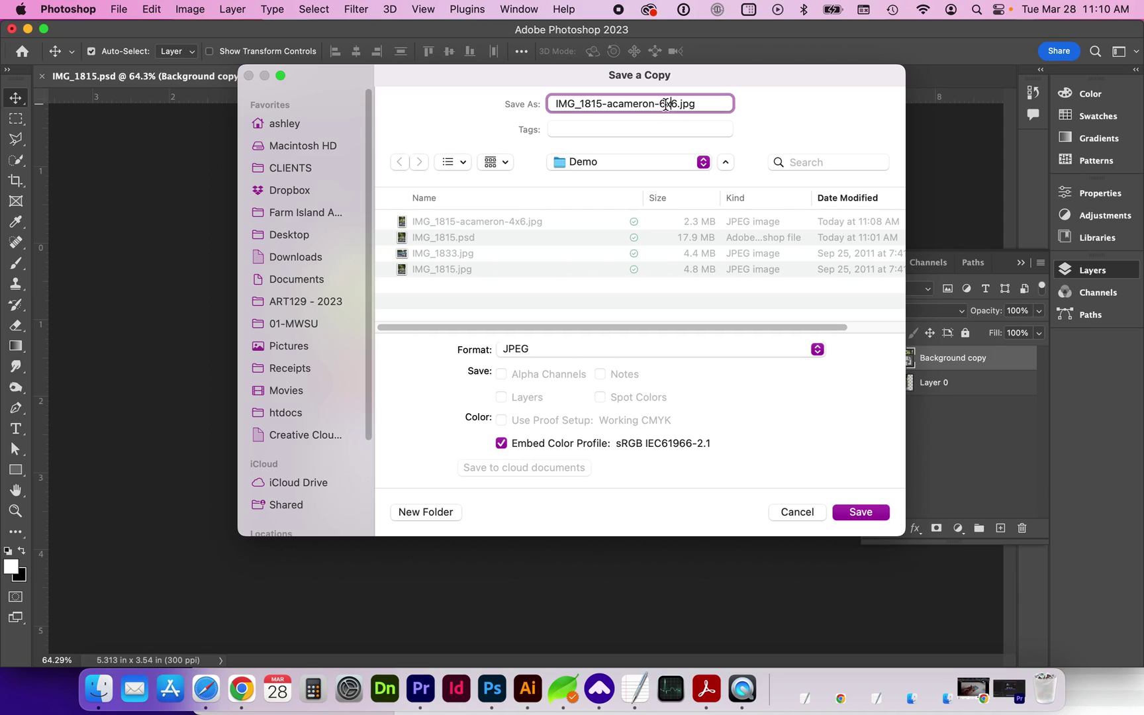
pyautogui.write('x4')
pyautogui.press('Return')
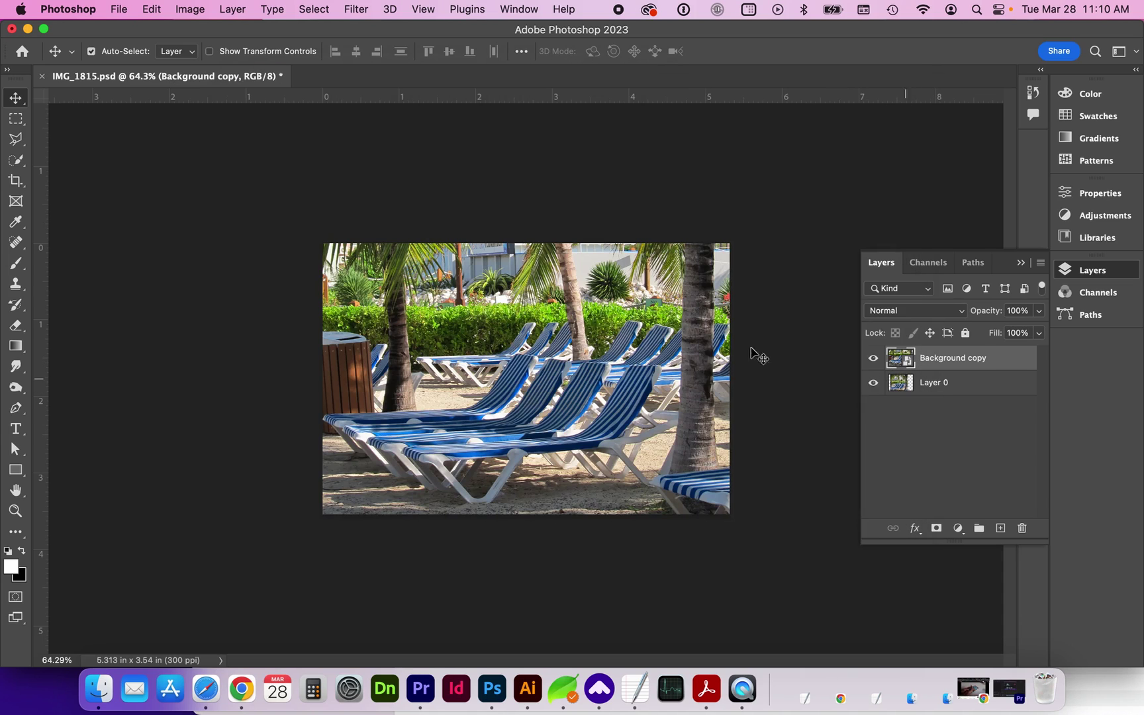
# Step: Save the layered IMG_1815.psd with Maximize Compatibility
pyautogui.click(119, 10)
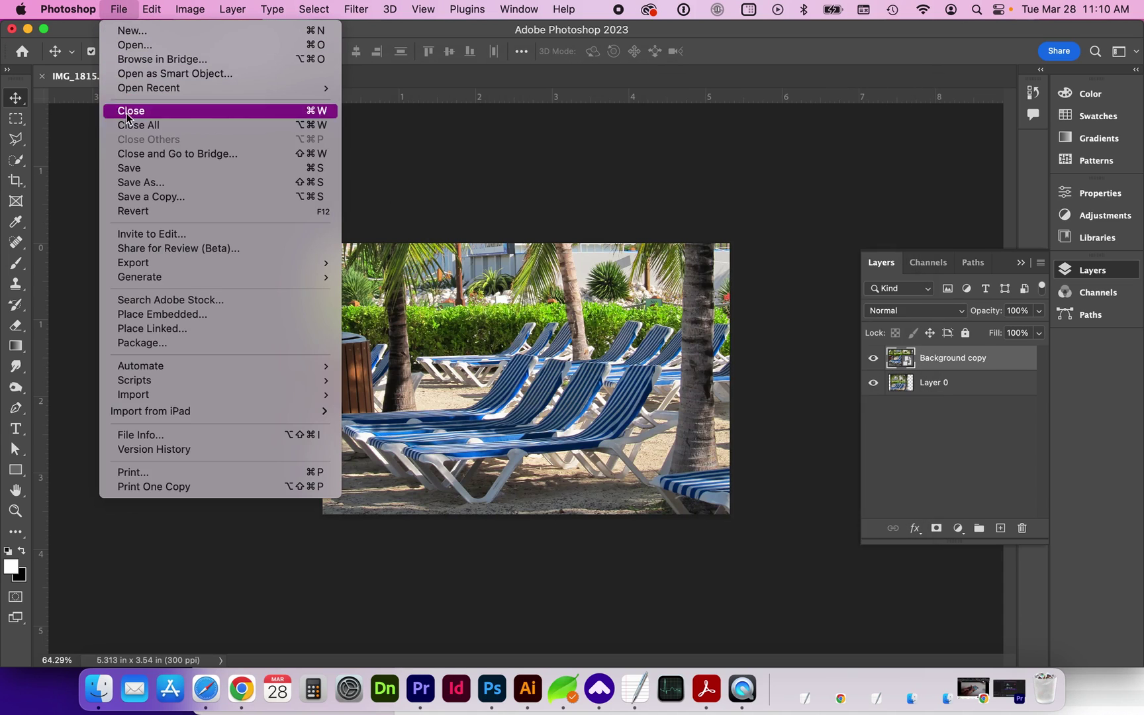
pyautogui.click(132, 170)
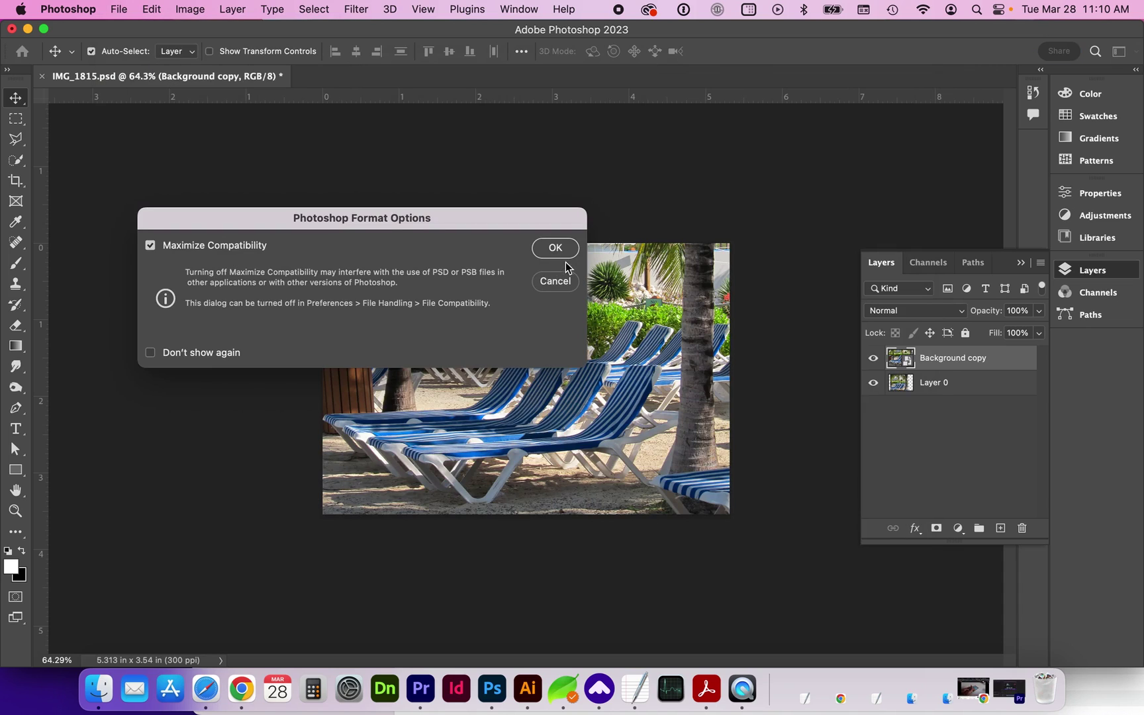
pyautogui.click(555, 248)
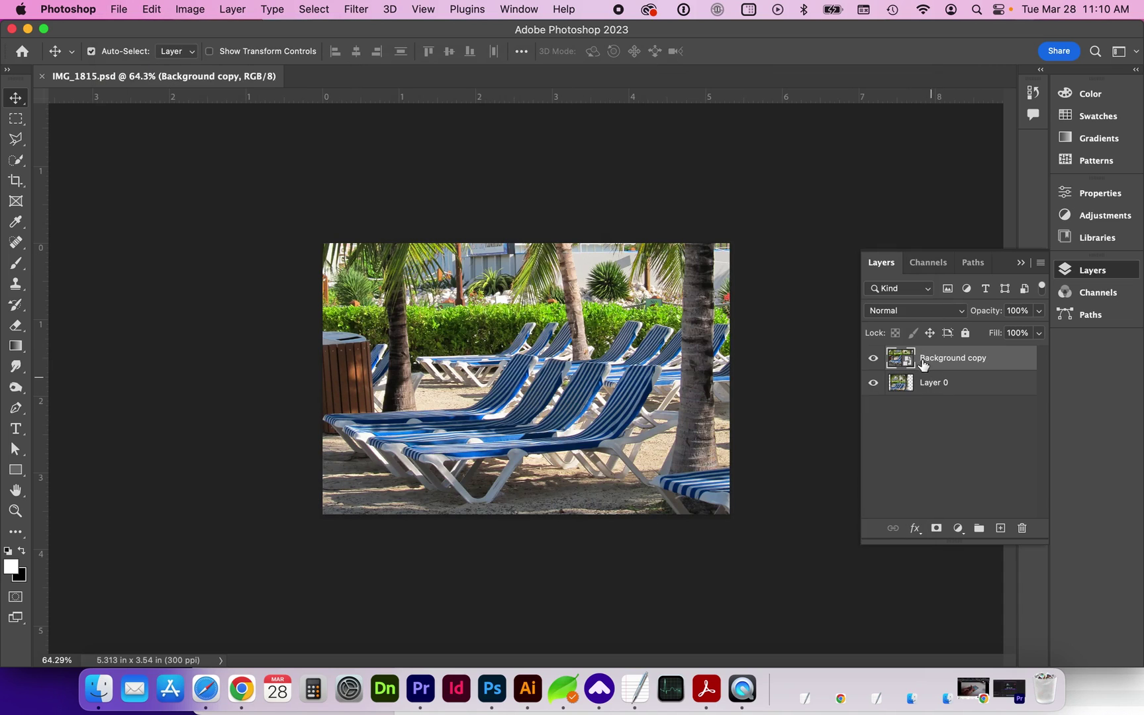
# Step: Drag the 4x6 JPEG copy from the Demo folder into Photoshop to open it
pyautogui.click(111, 692)
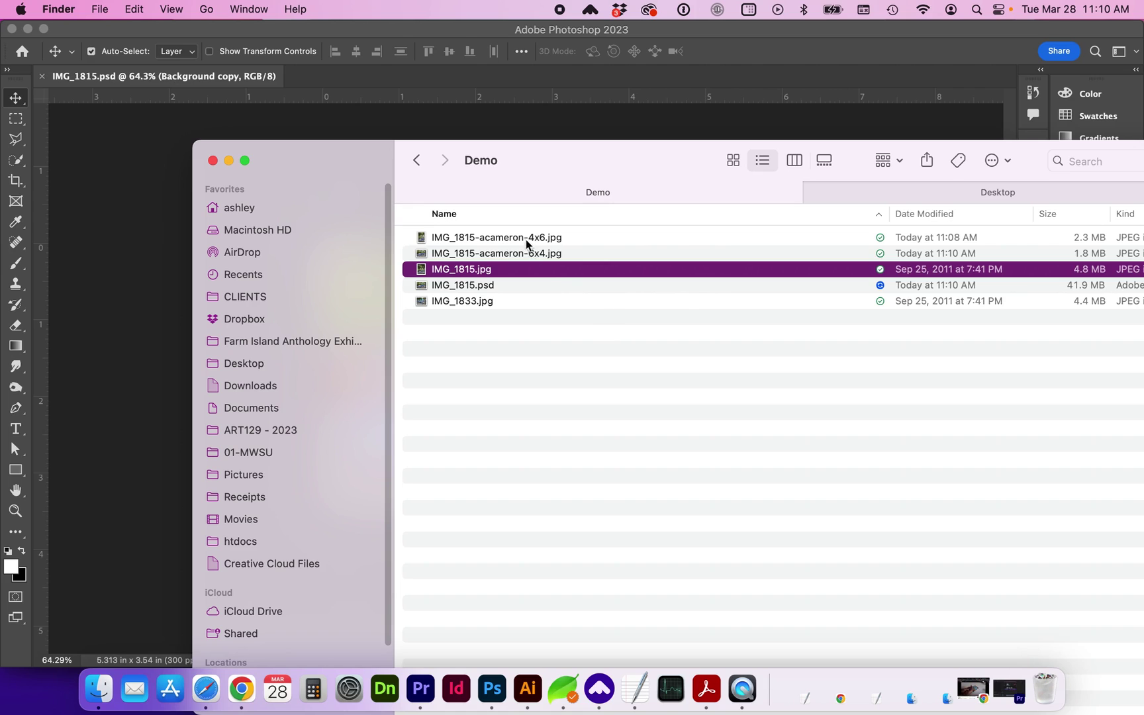
pyautogui.moveTo(511, 239); pyautogui.dragTo(487, 71)
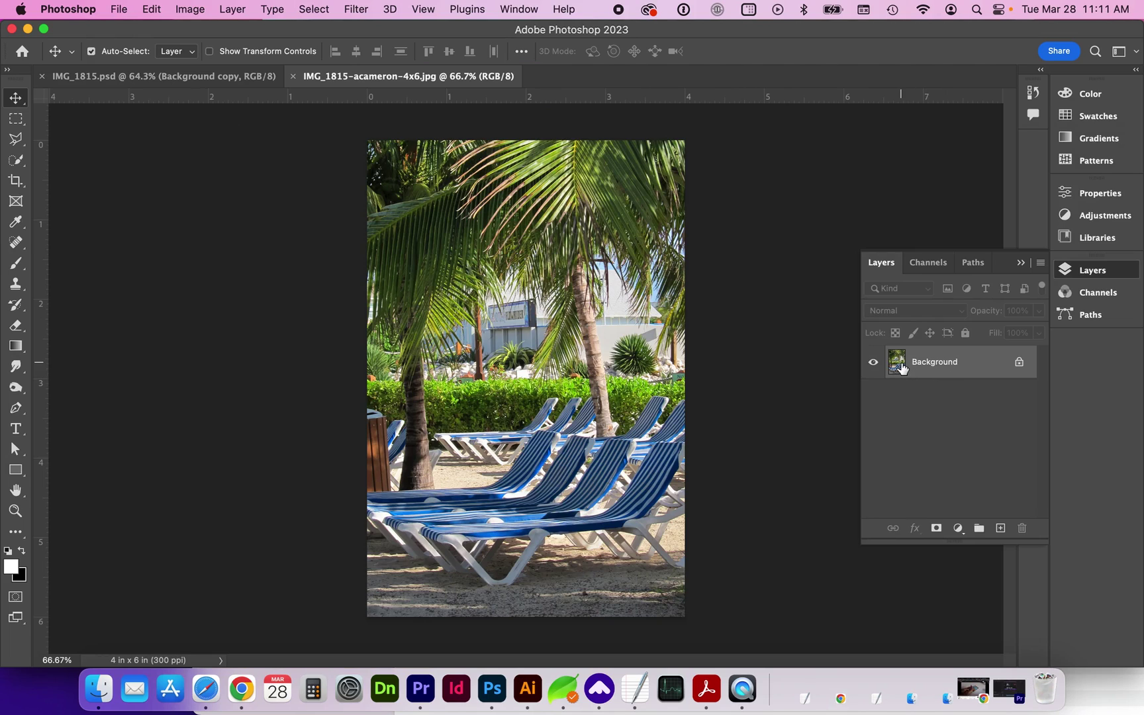
pyautogui.press('super+Tab')
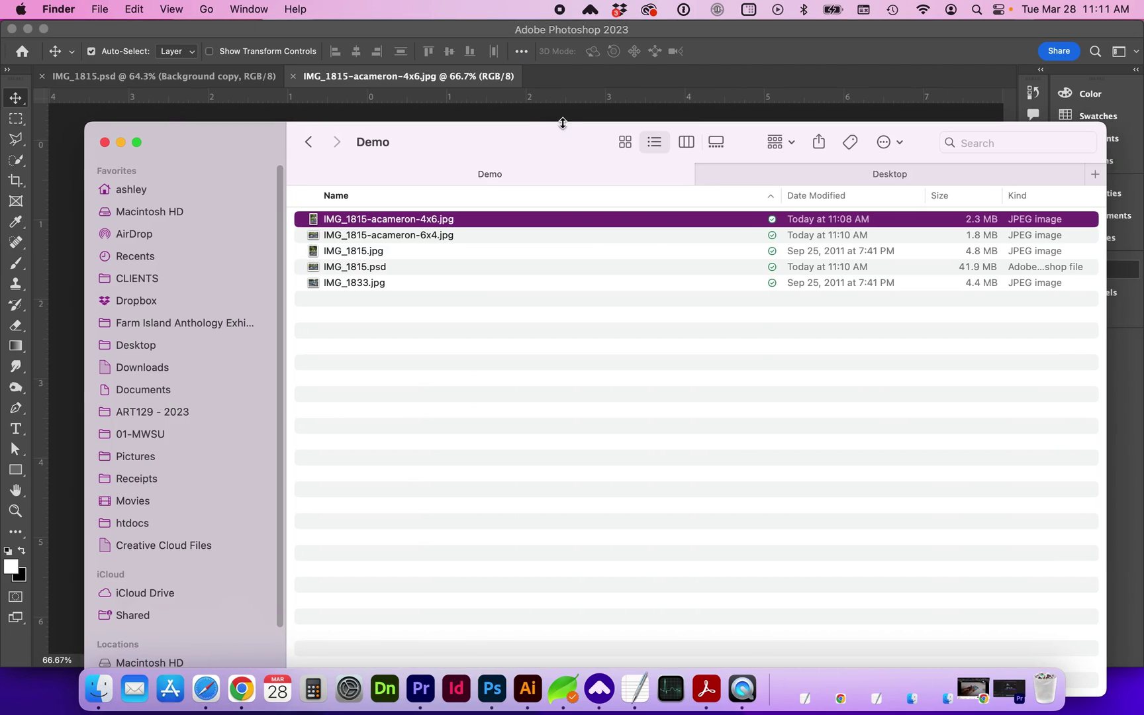
# Step: Review the Demo folder files, then switch back to the IMG_1815.psd document
pyautogui.click(403, 237)
pyautogui.click(954, 219)
pyautogui.click(953, 268)
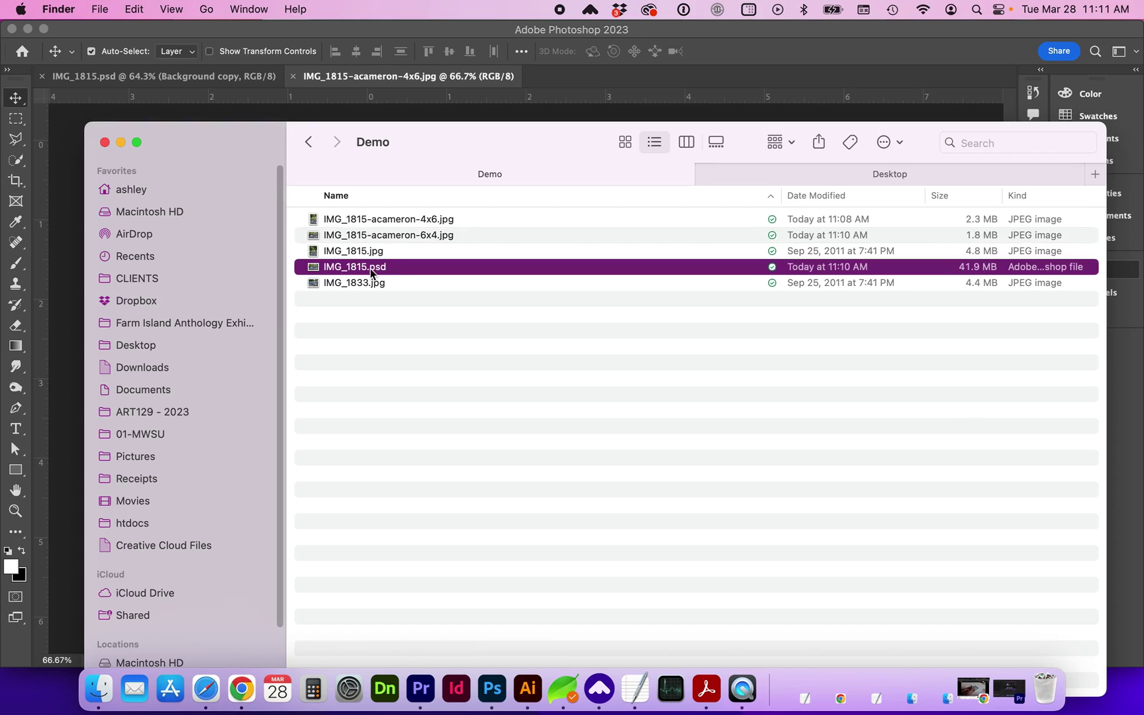
pyautogui.click(233, 113)
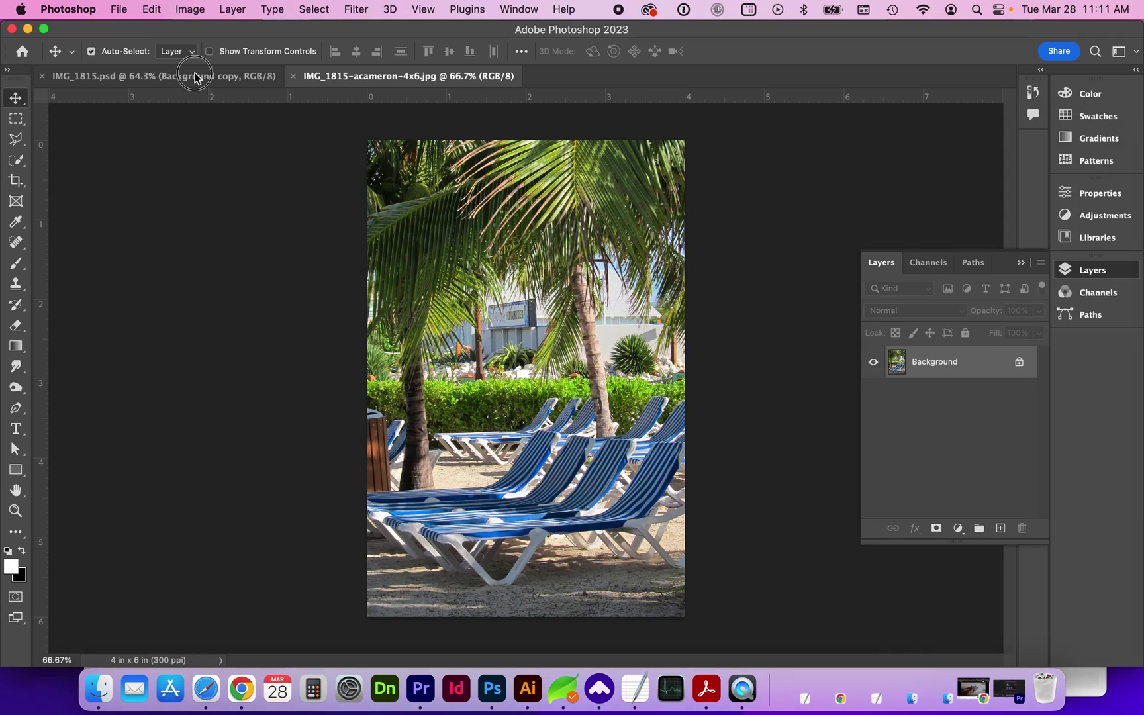
pyautogui.click(178, 75)
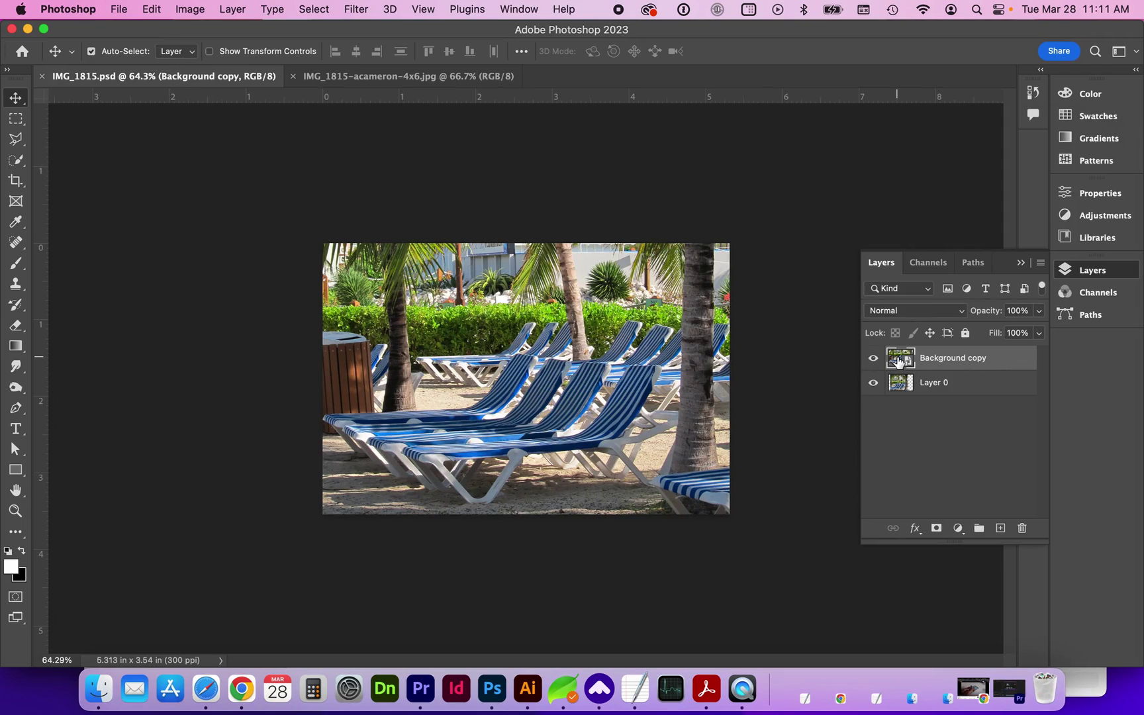
# Step: Open the smart object and double its width to 14.08 inches in Image Size
pyautogui.doubleClick(898, 360)
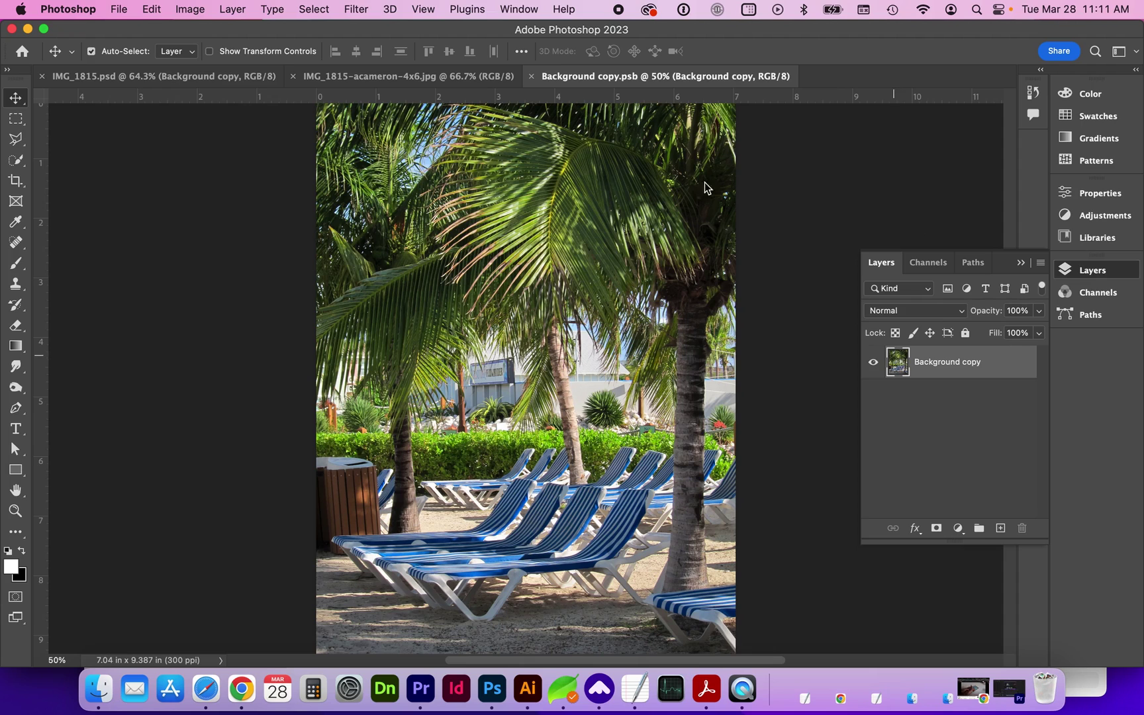
pyautogui.click(190, 9)
pyautogui.click(198, 127)
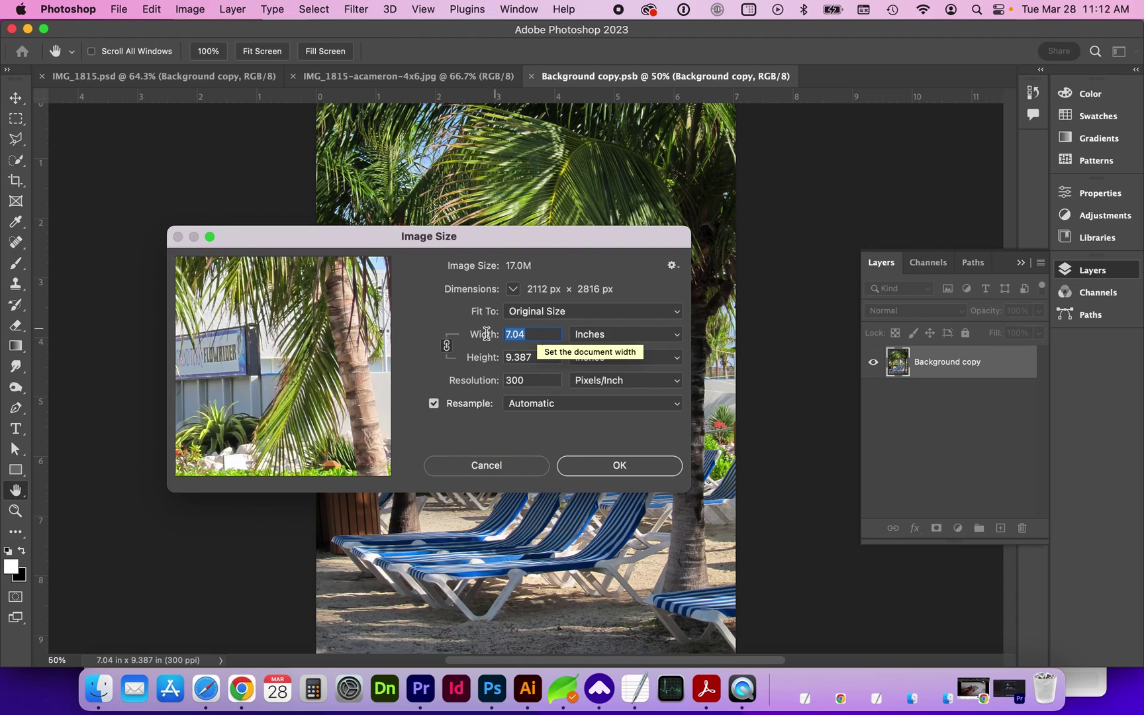
pyautogui.click(527, 333)
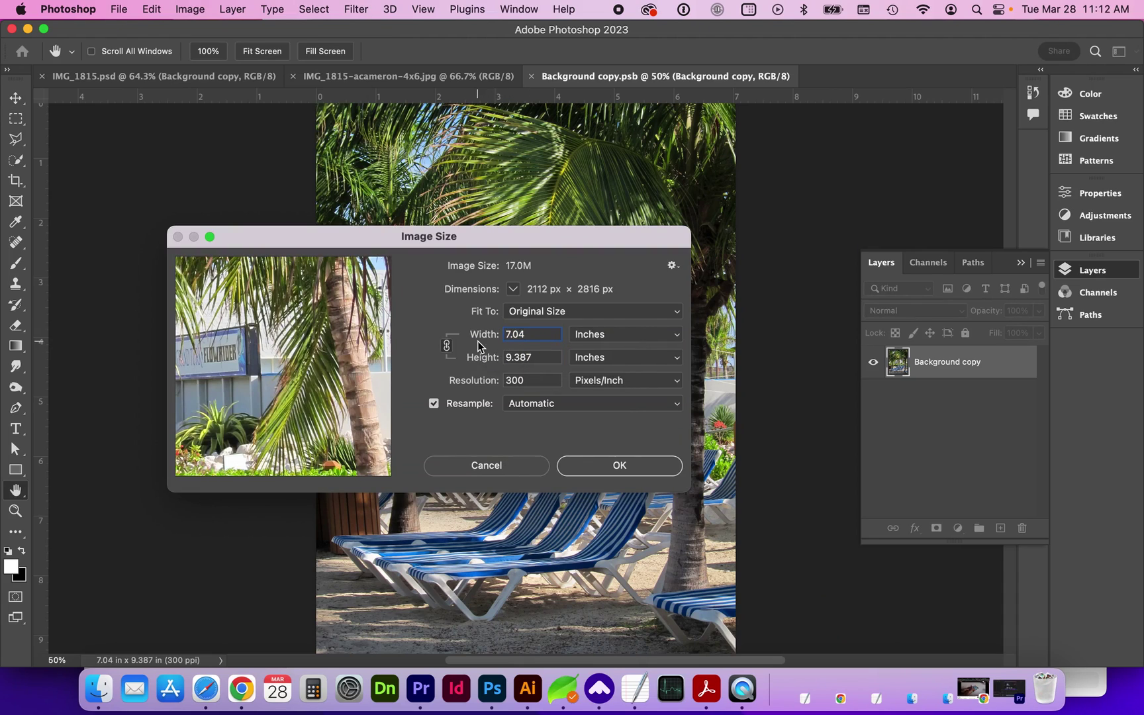
pyautogui.write('*2')
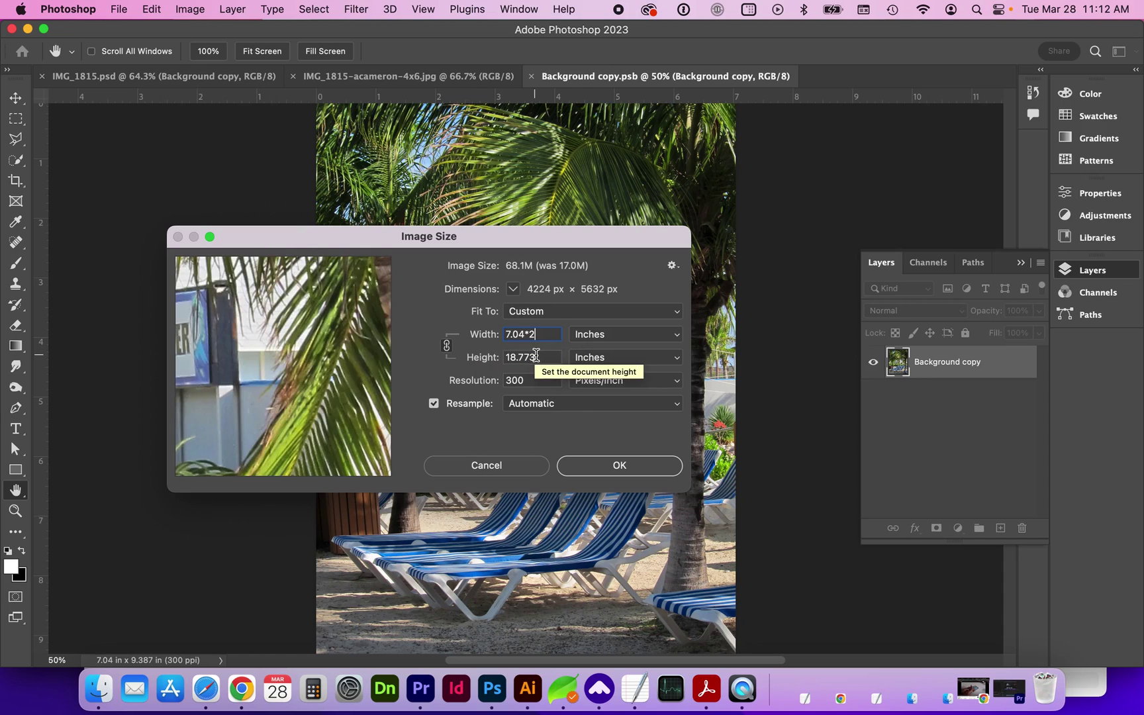
pyautogui.press('Tab')
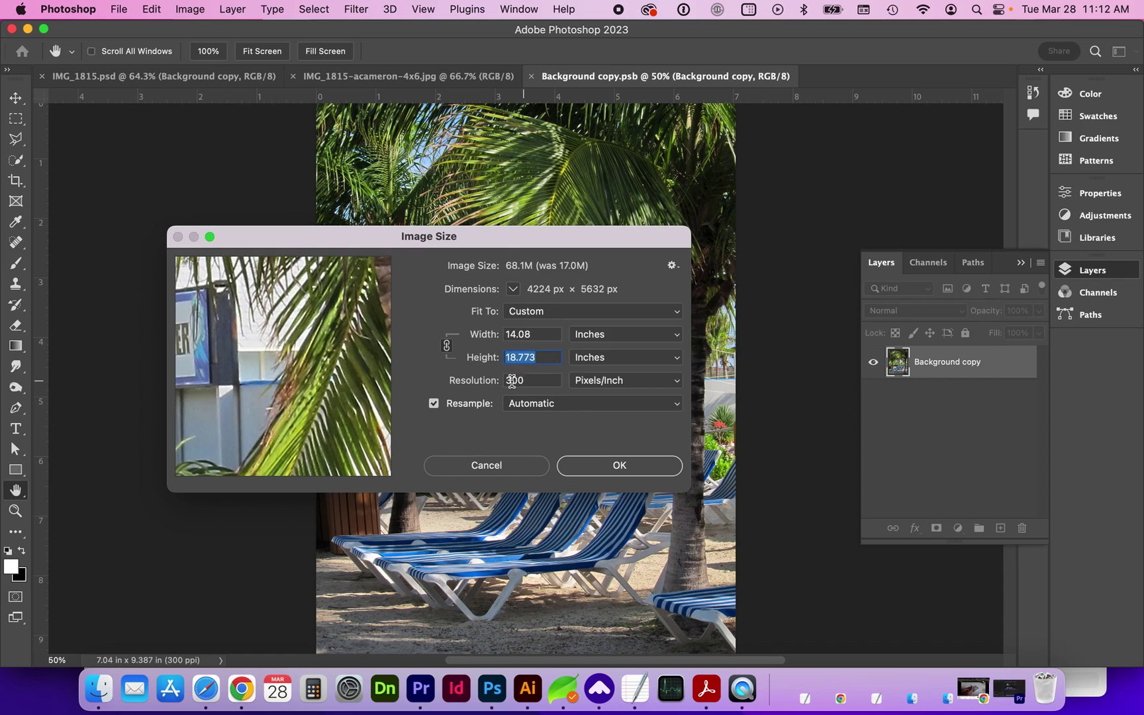
pyautogui.click(594, 465)
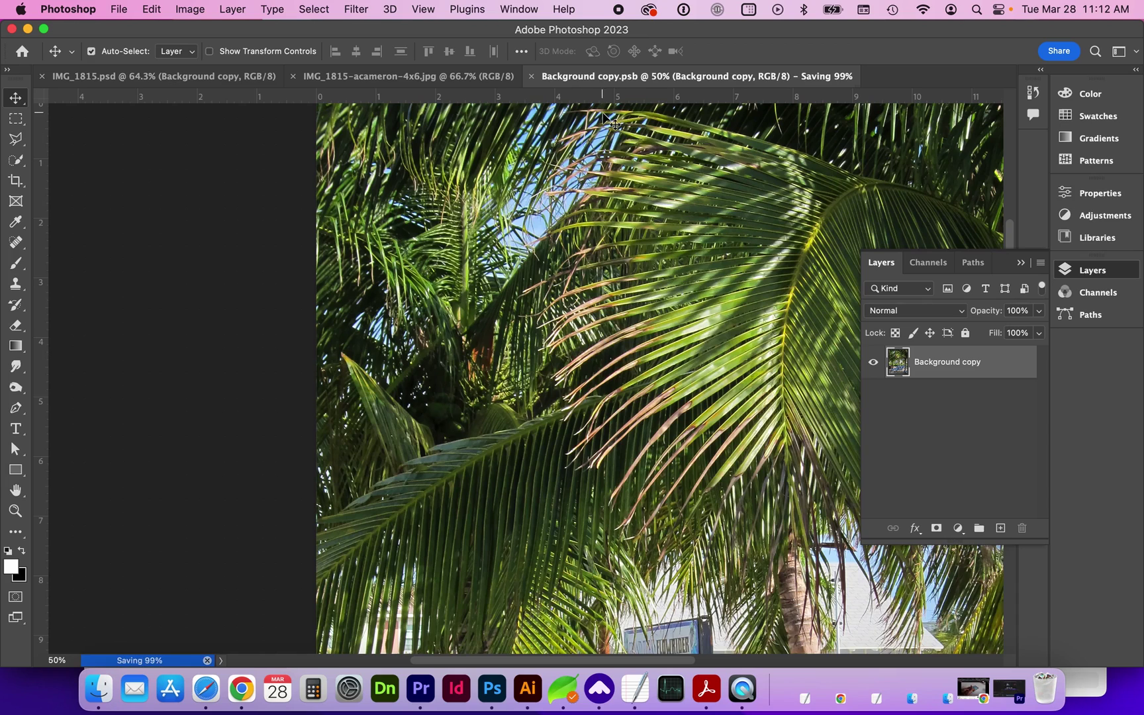
pyautogui.click(147, 77)
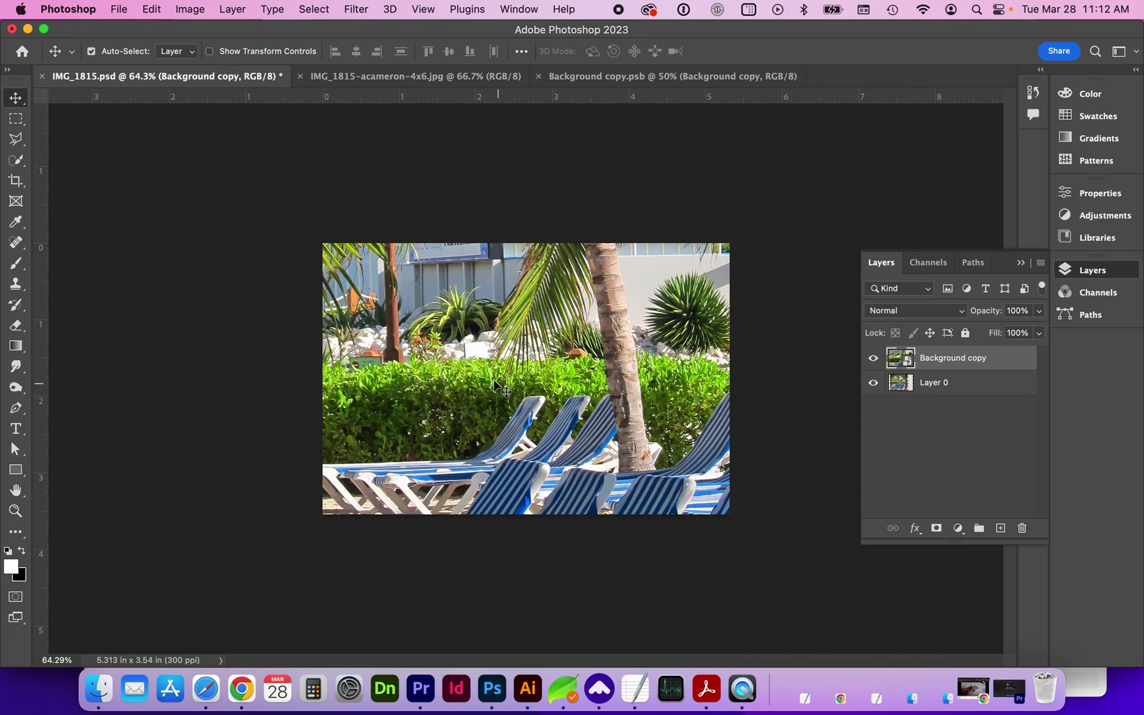
# Step: Save the updated PSD and check the Demo folder in Finder
pyautogui.press('super+s')
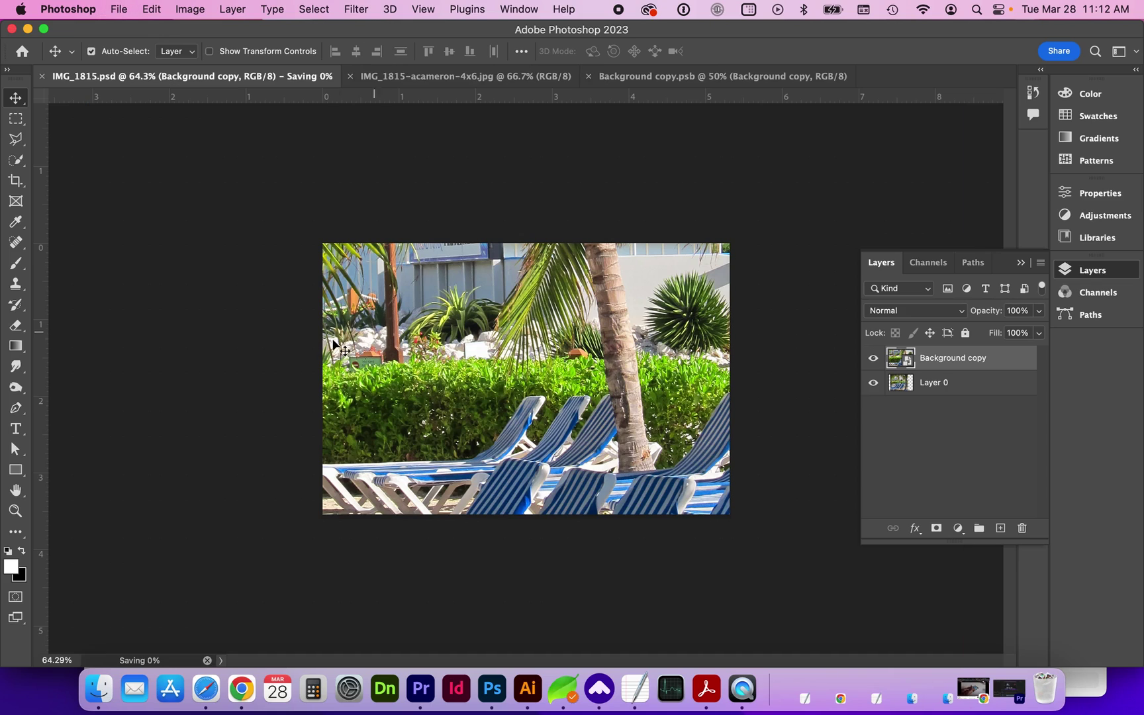
pyautogui.click(99, 683)
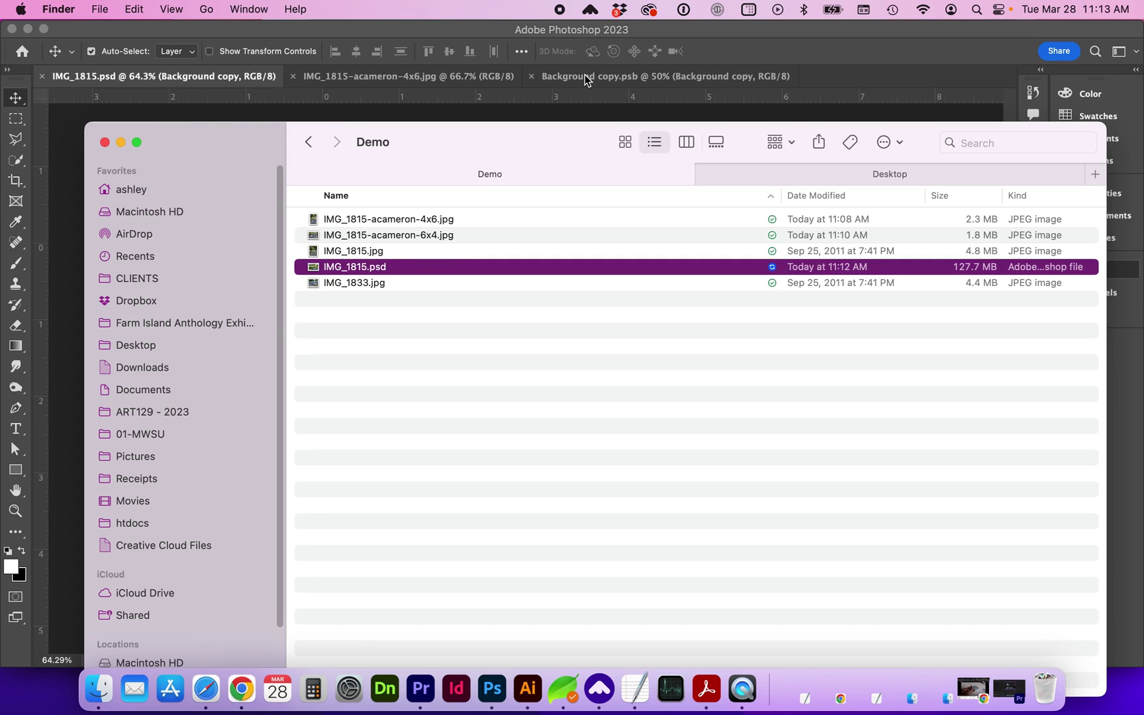
pyautogui.click(583, 111)
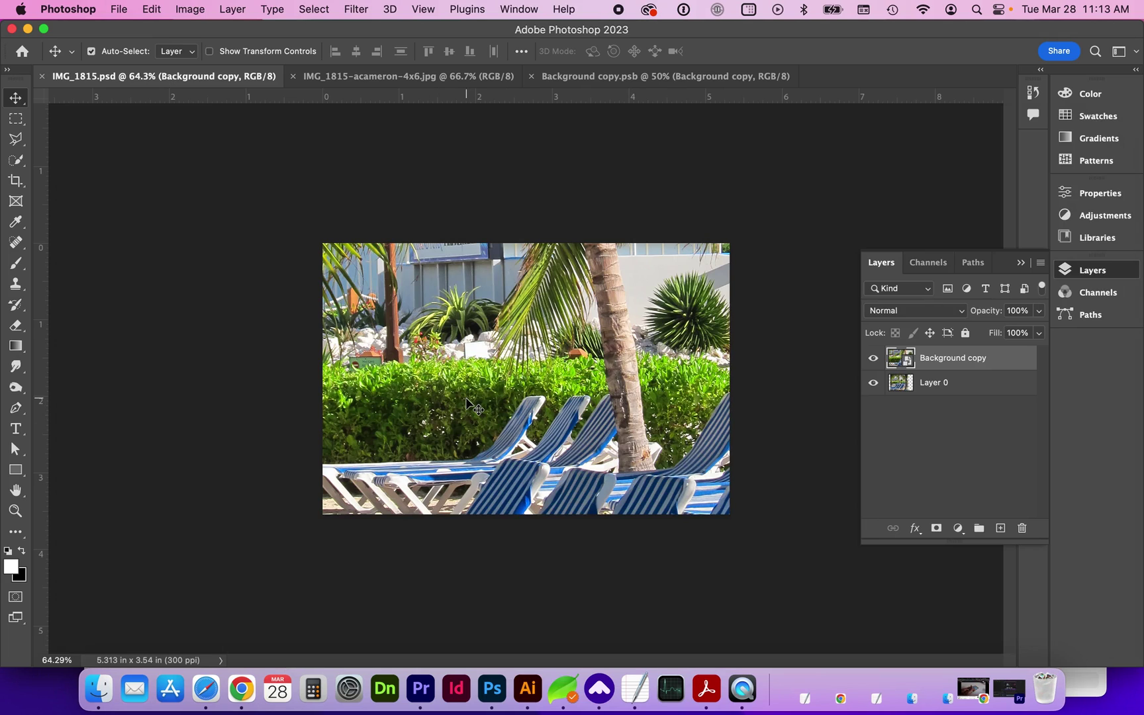
# Step: Zoom in on the hedge and chairs, then bring up the Background copy.psb document
pyautogui.scroll(5, 468, 400)
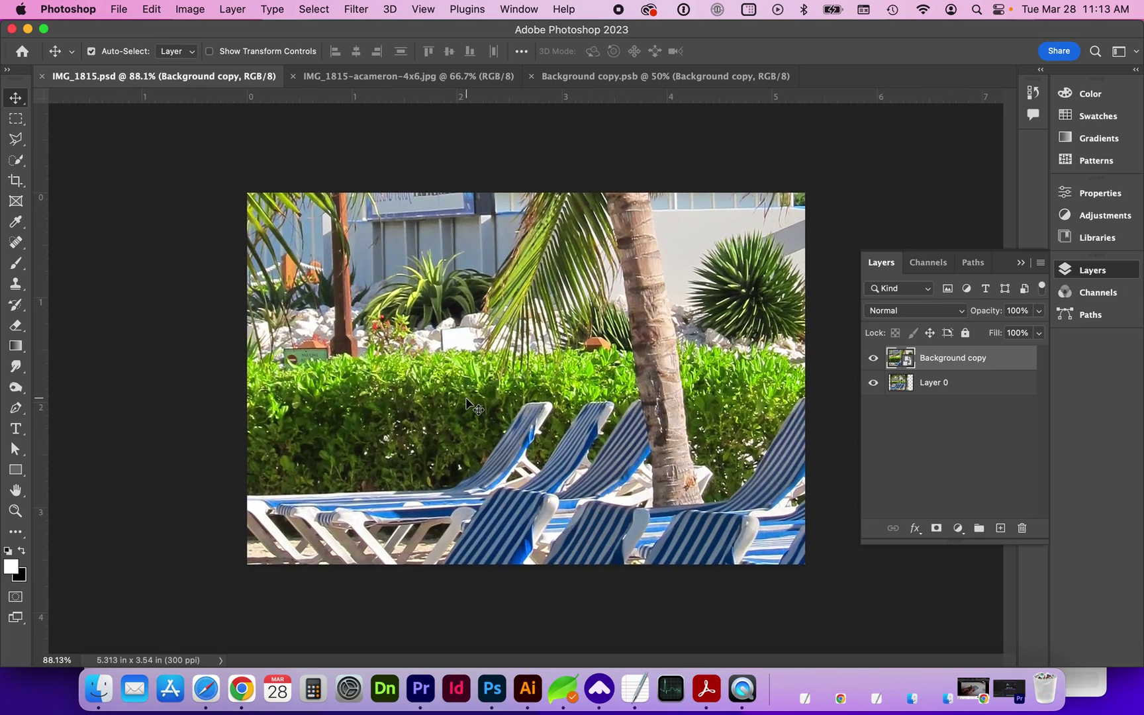
pyautogui.scroll(1, 466, 400)
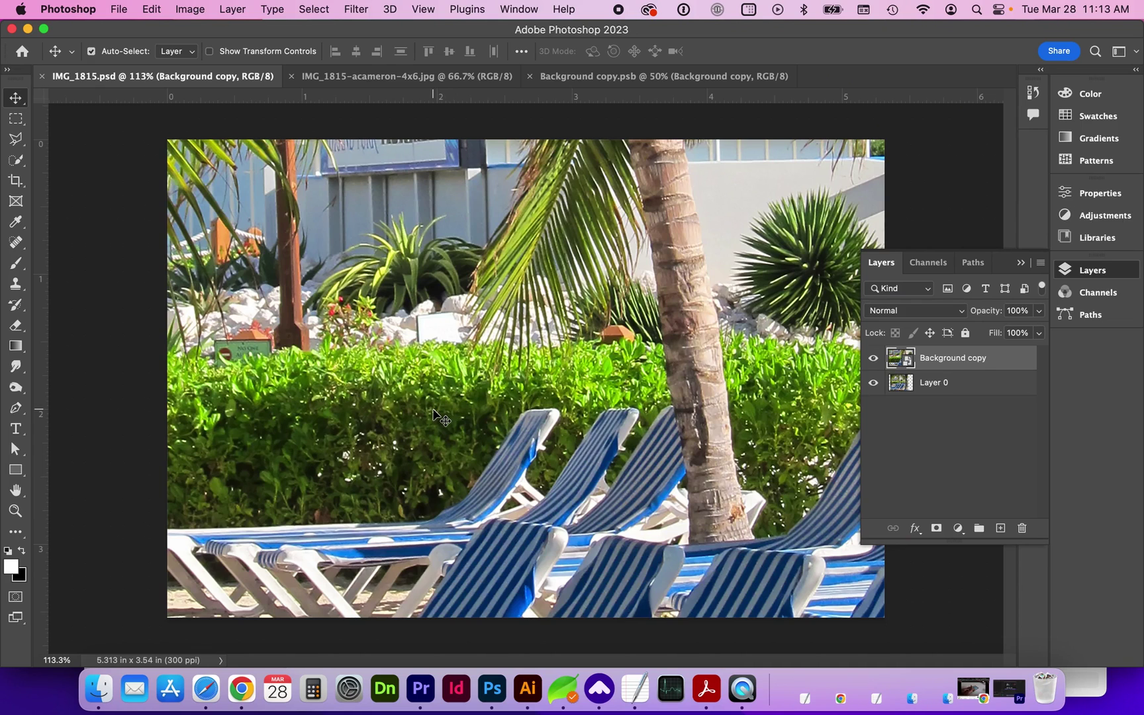
pyautogui.scroll(1, 435, 413)
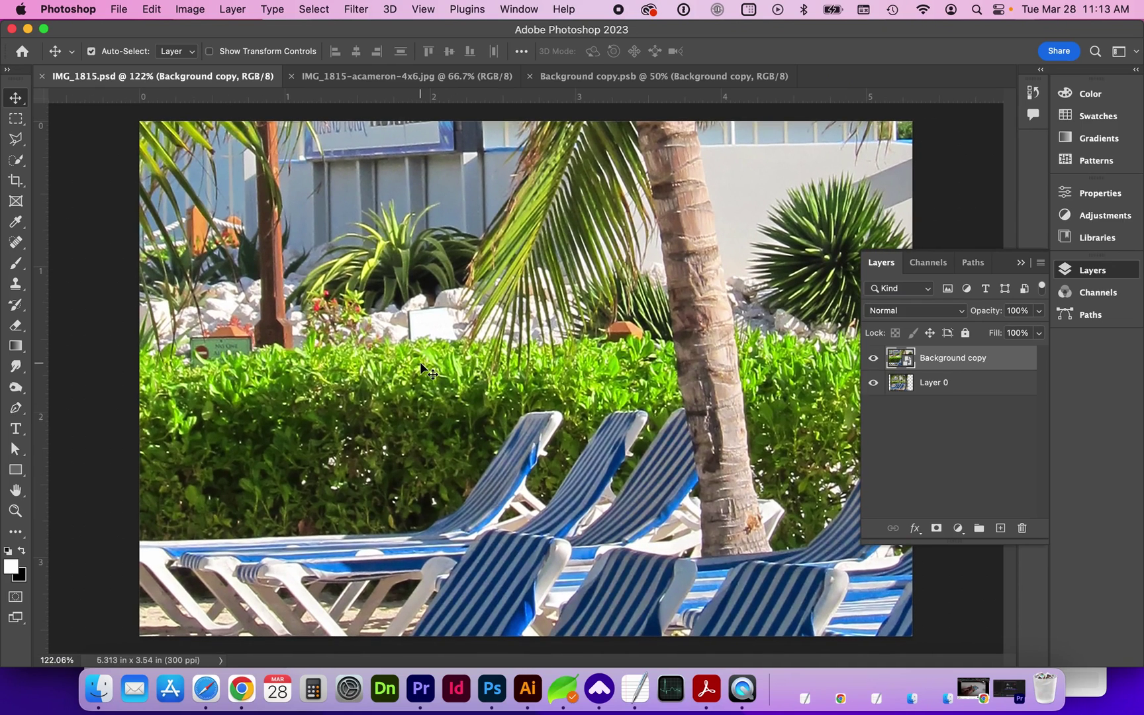
pyautogui.press('z')
pyautogui.moveTo(394, 361); pyautogui.dragTo(427, 391)
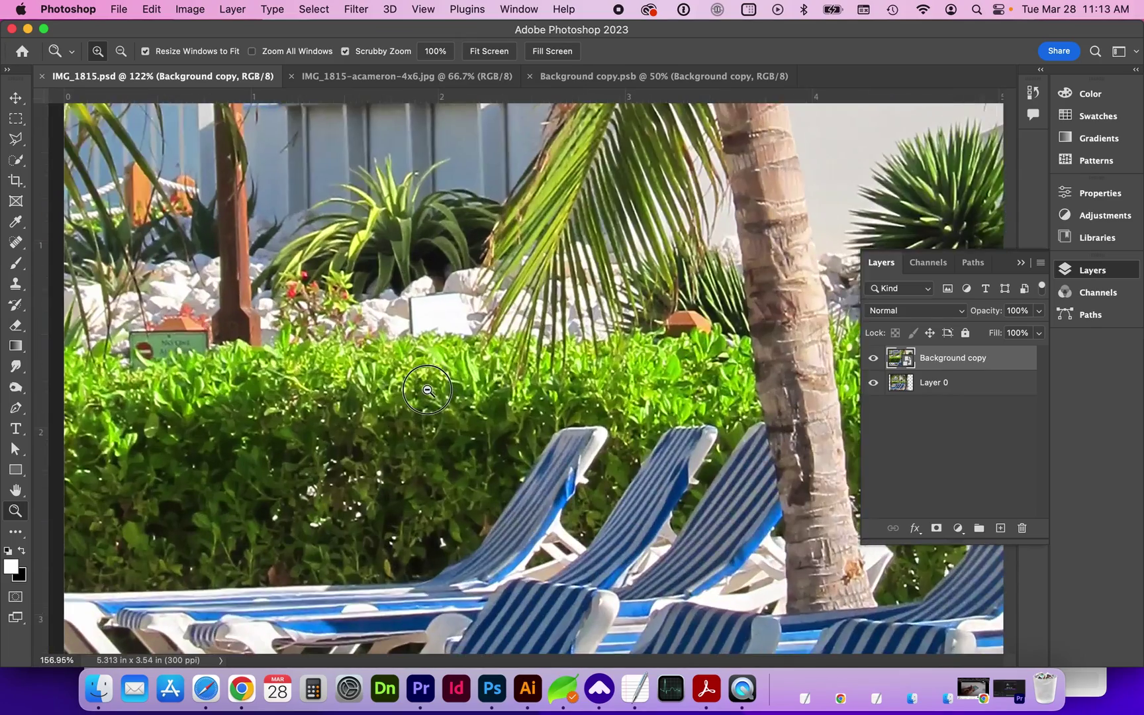
pyautogui.scroll(-3, 427, 391)
pyautogui.press('v')
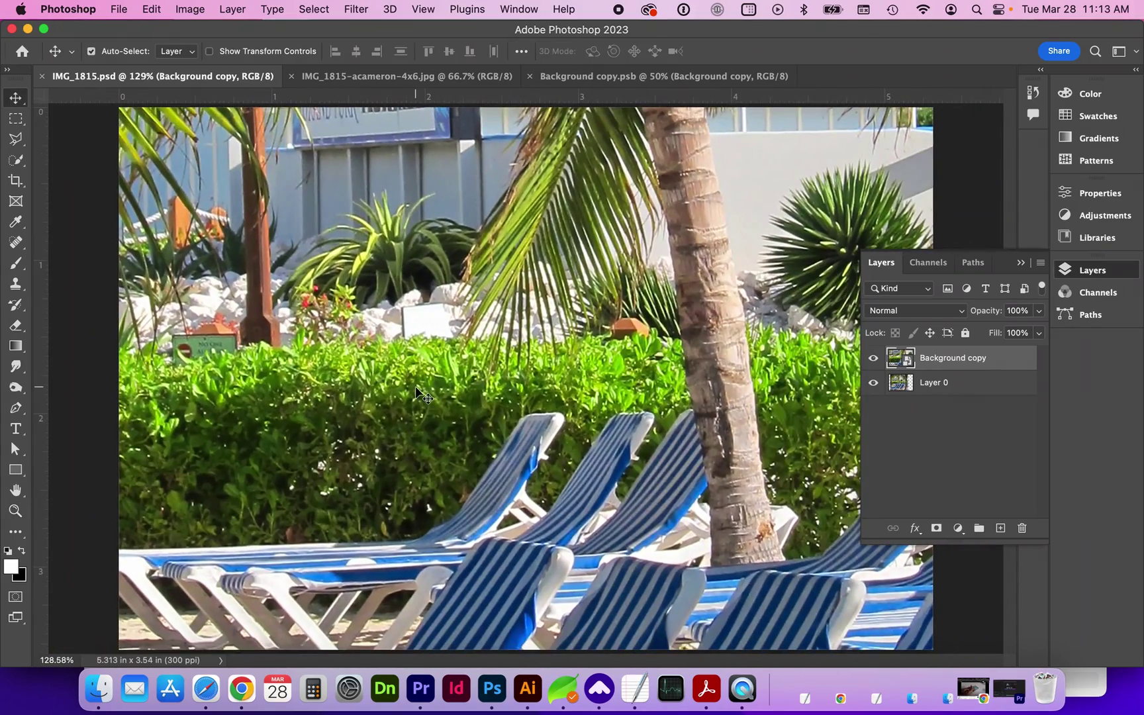
pyautogui.click(662, 76)
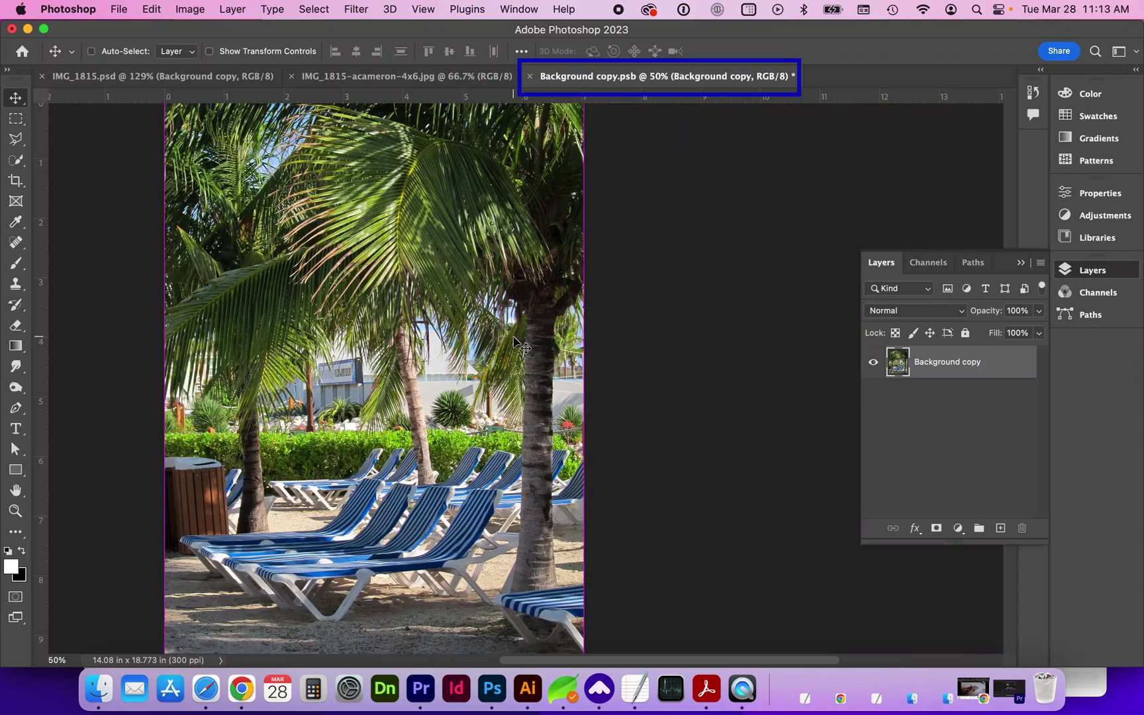
# Step: Save the edited Background copy.psb contents and close that document
pyautogui.click(119, 9)
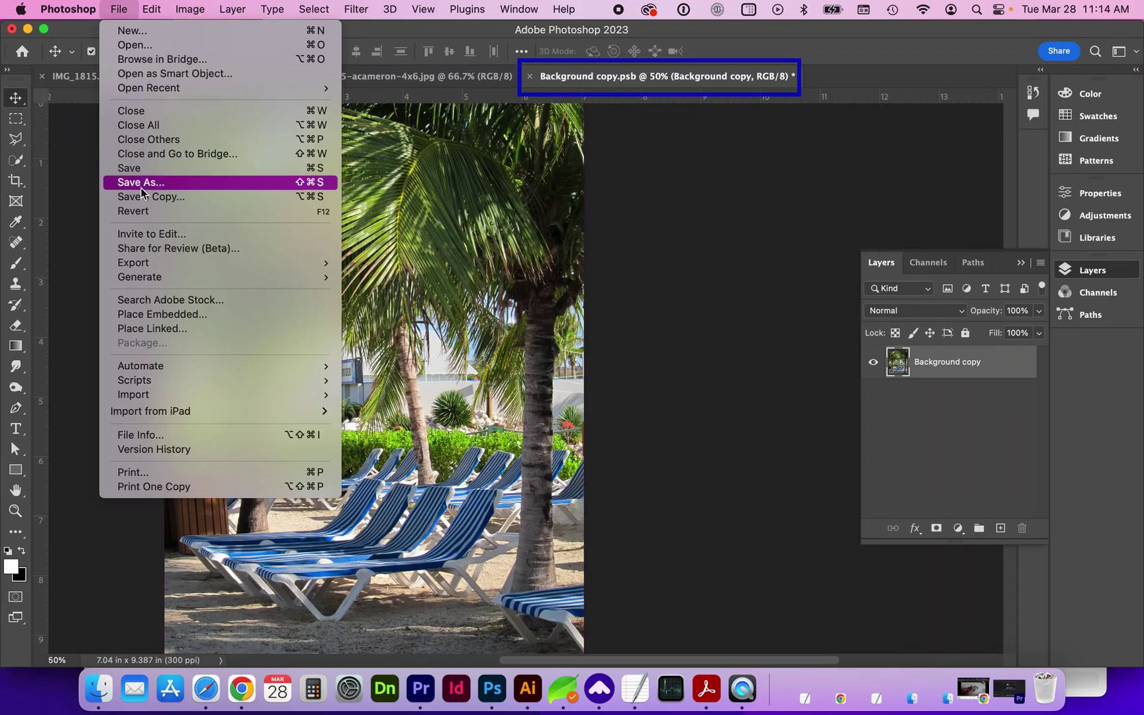
pyautogui.click(141, 183)
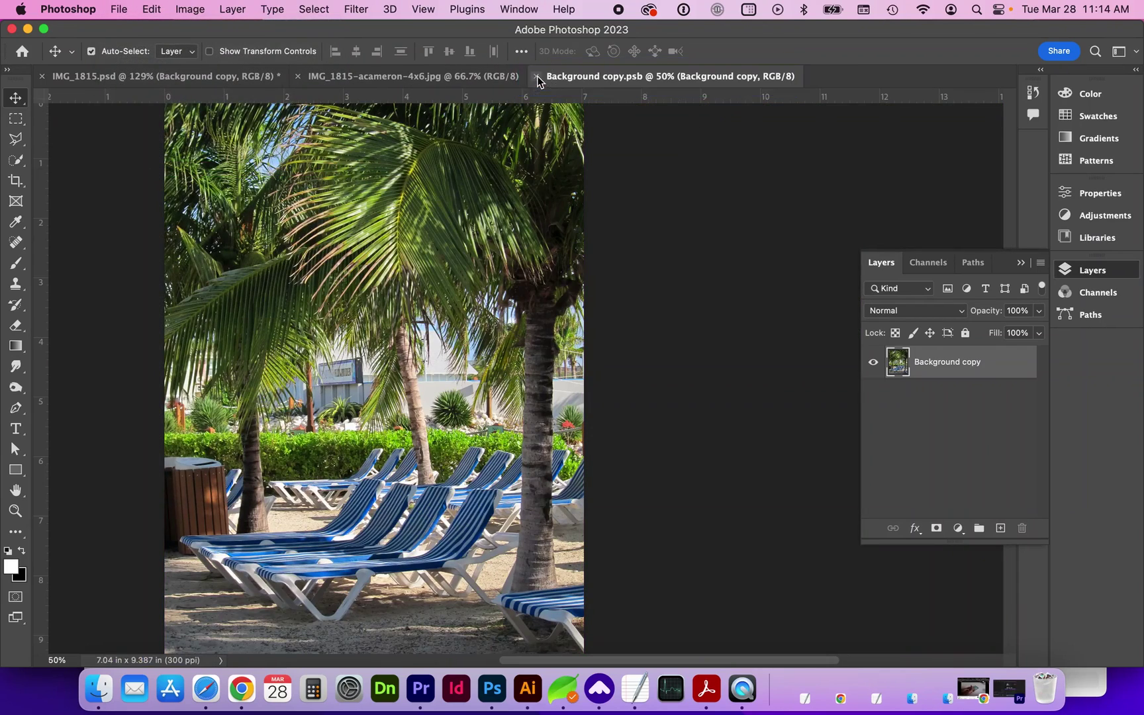
pyautogui.click(537, 77)
# Step: Save IMG_1815.psd with the updated layer and check it in Finder
pyautogui.scroll(-3, 496, 261)
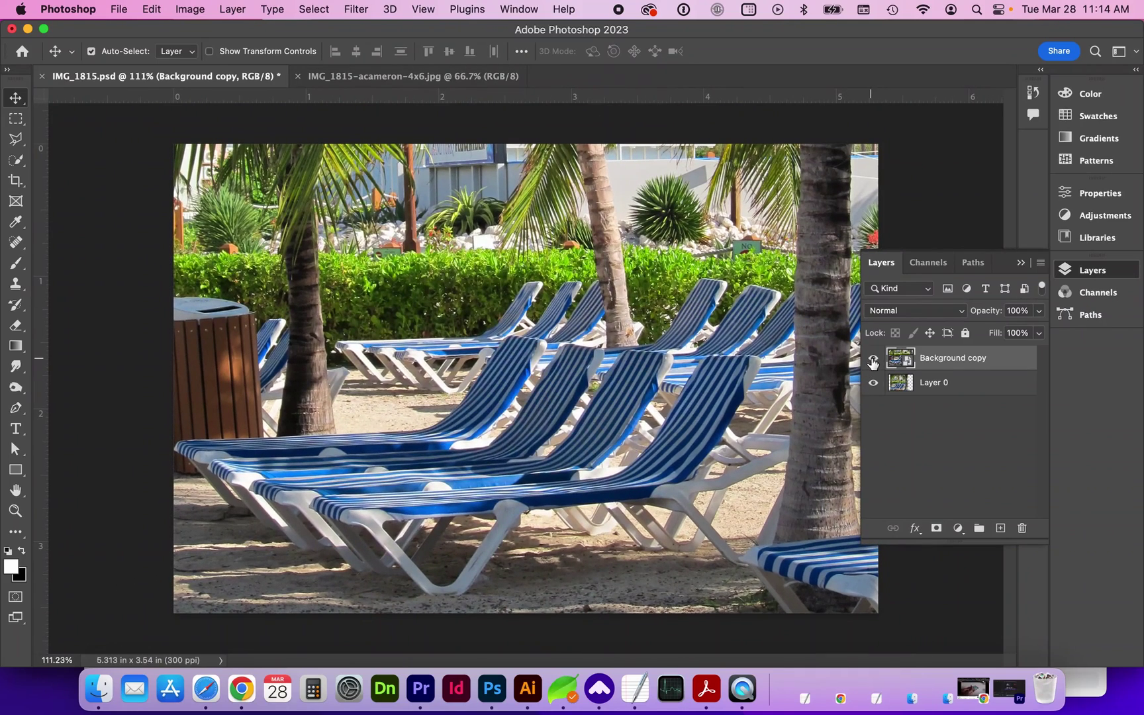
pyautogui.press('super')
pyautogui.moveTo(388, 364); pyautogui.dragTo(388, 364)
pyautogui.press('super+s')
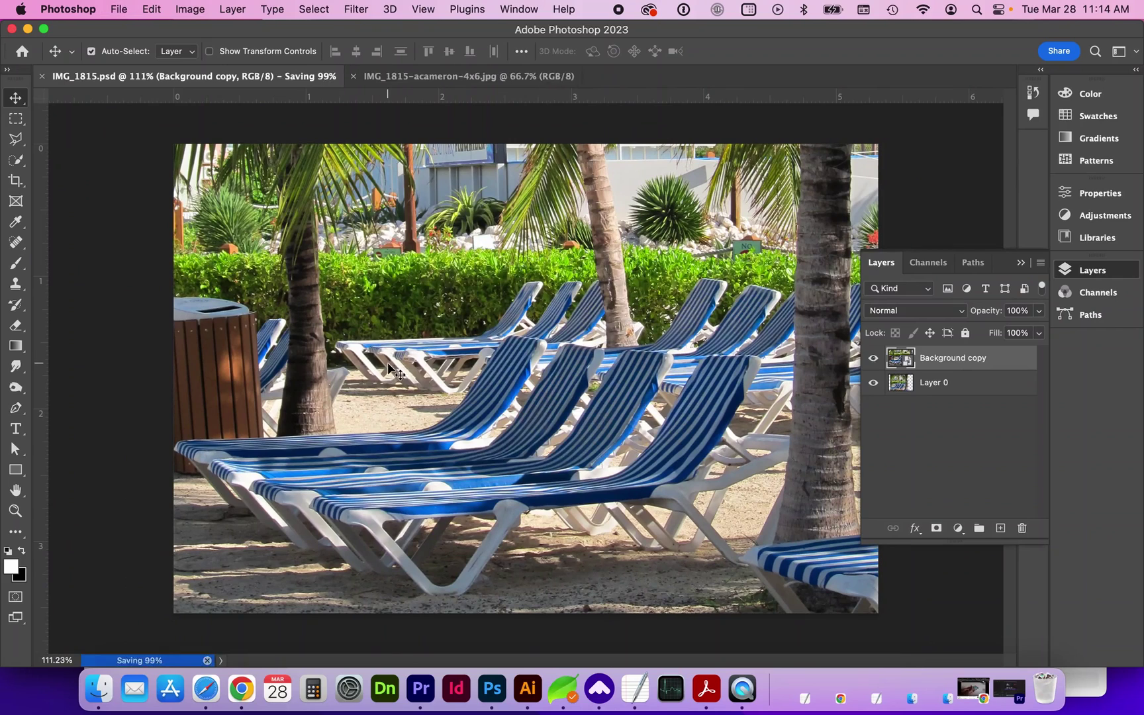
pyautogui.press('super+Tab')
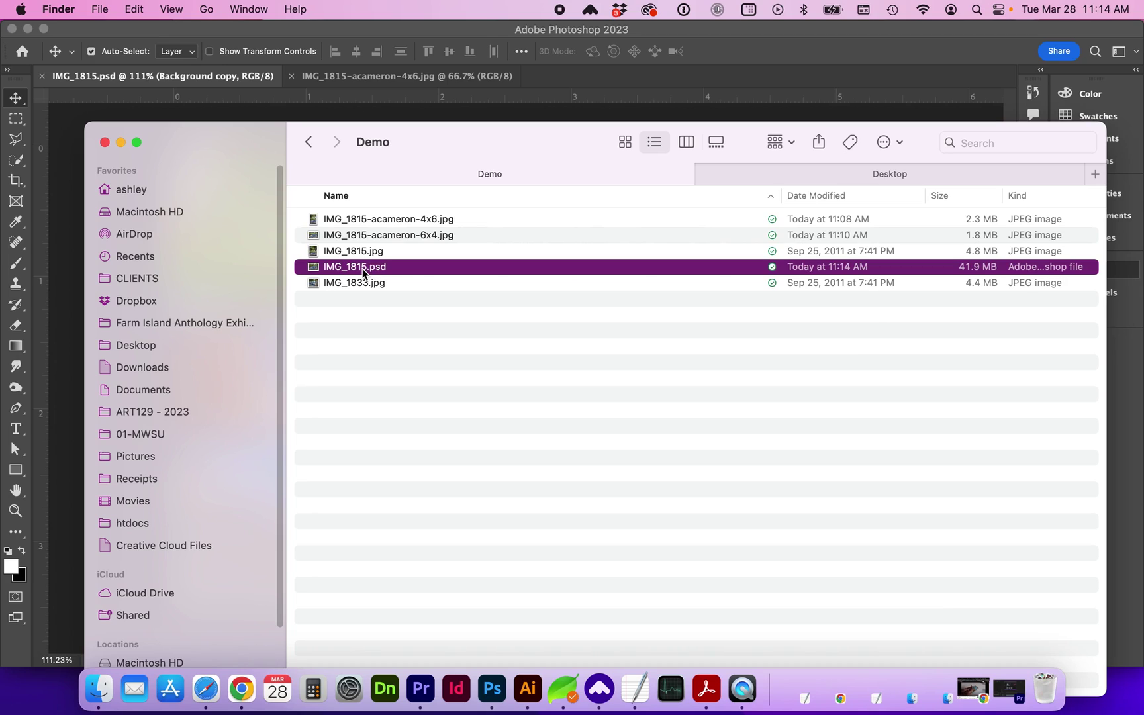
# Step: Hide Finder after checking IMG_1815.psd so Photoshop comes back to the front
pyautogui.press('super+Tab')
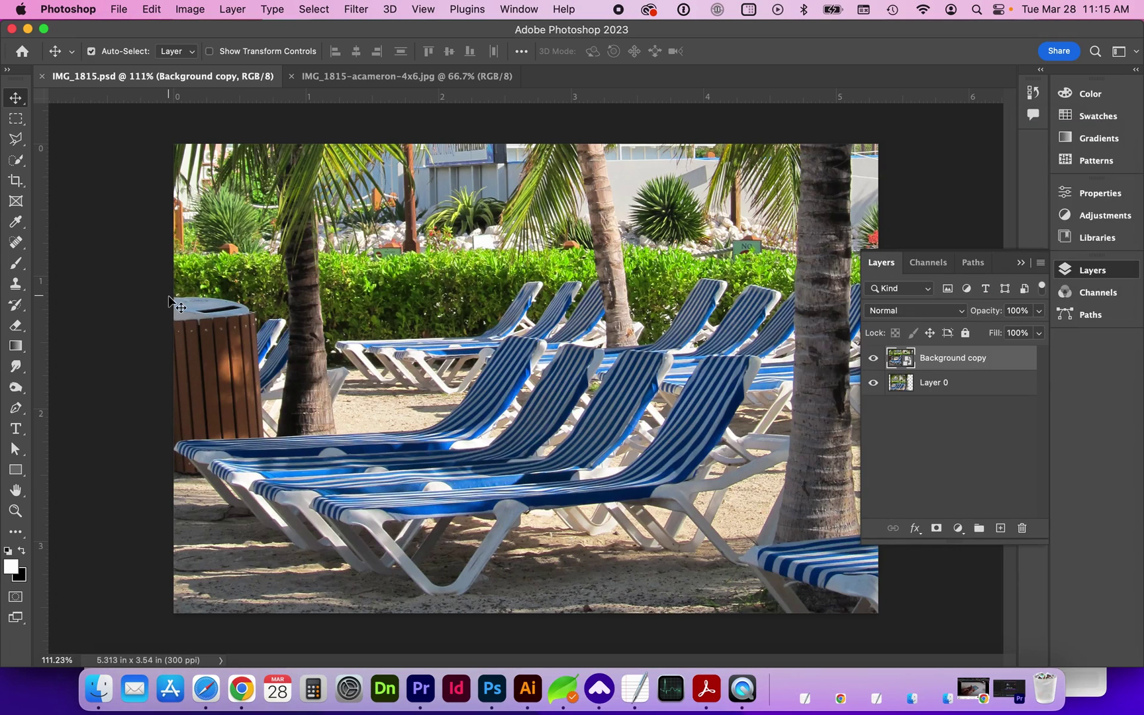
# Step: Create a new Print document 4 inches wide by 6 inches tall at 300 ppi
pyautogui.click(120, 9)
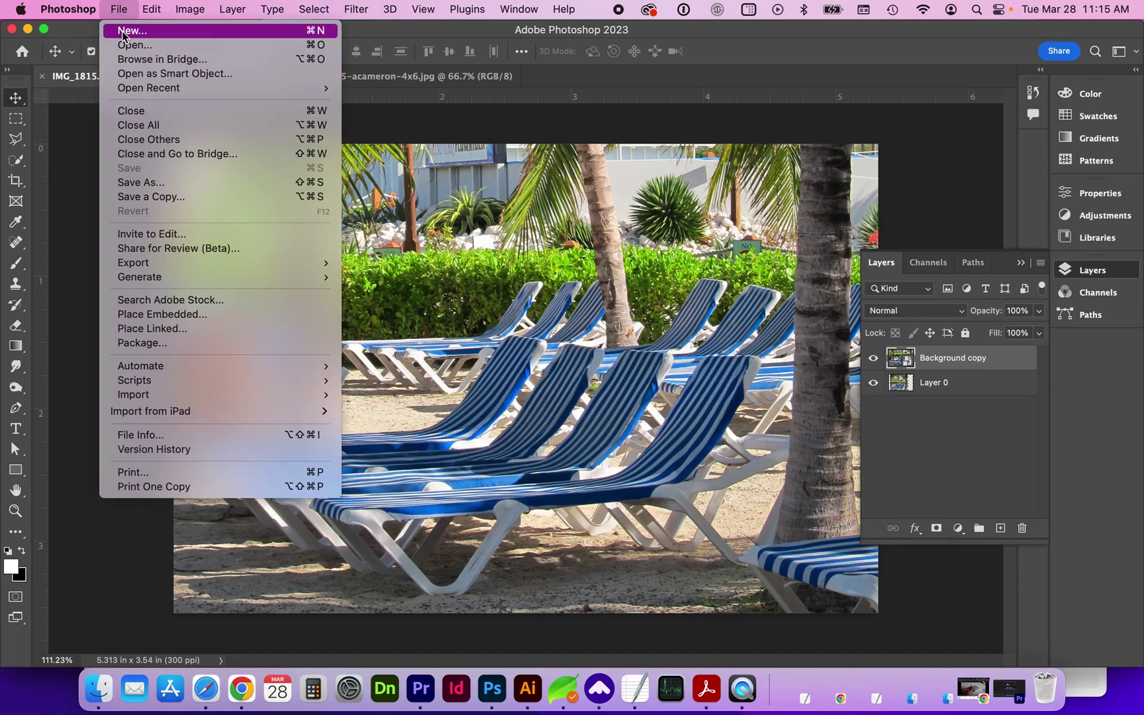
pyautogui.click(122, 31)
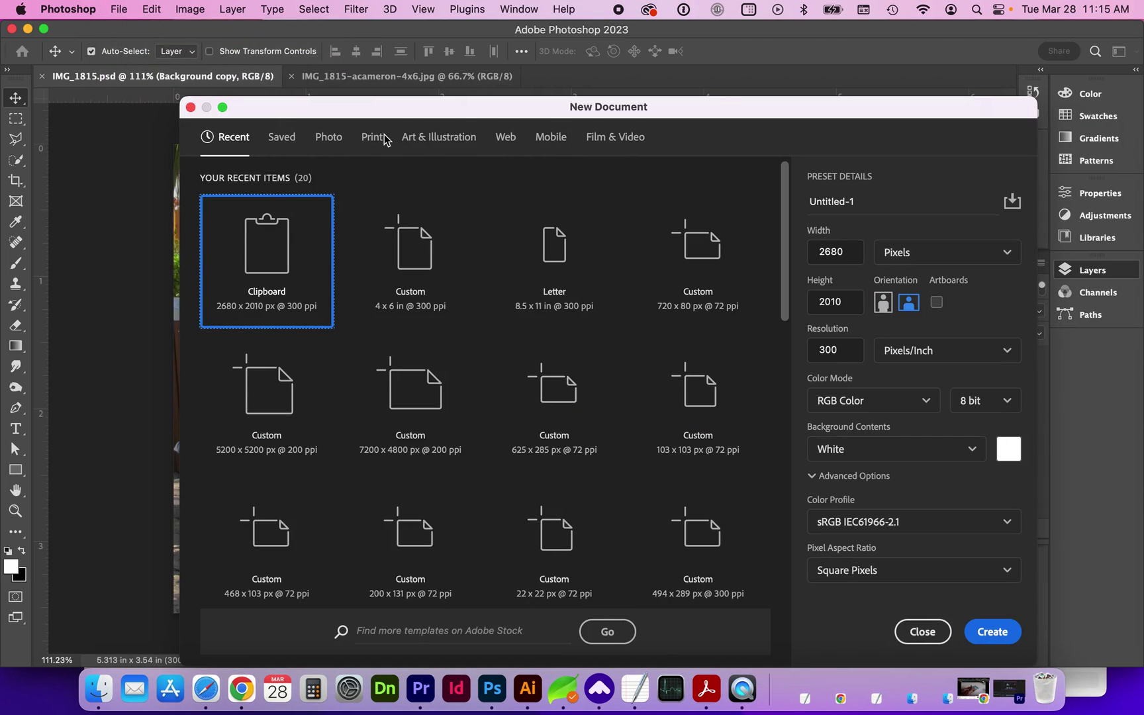
pyautogui.click(384, 139)
pyautogui.doubleClick(821, 253)
pyautogui.write('4')
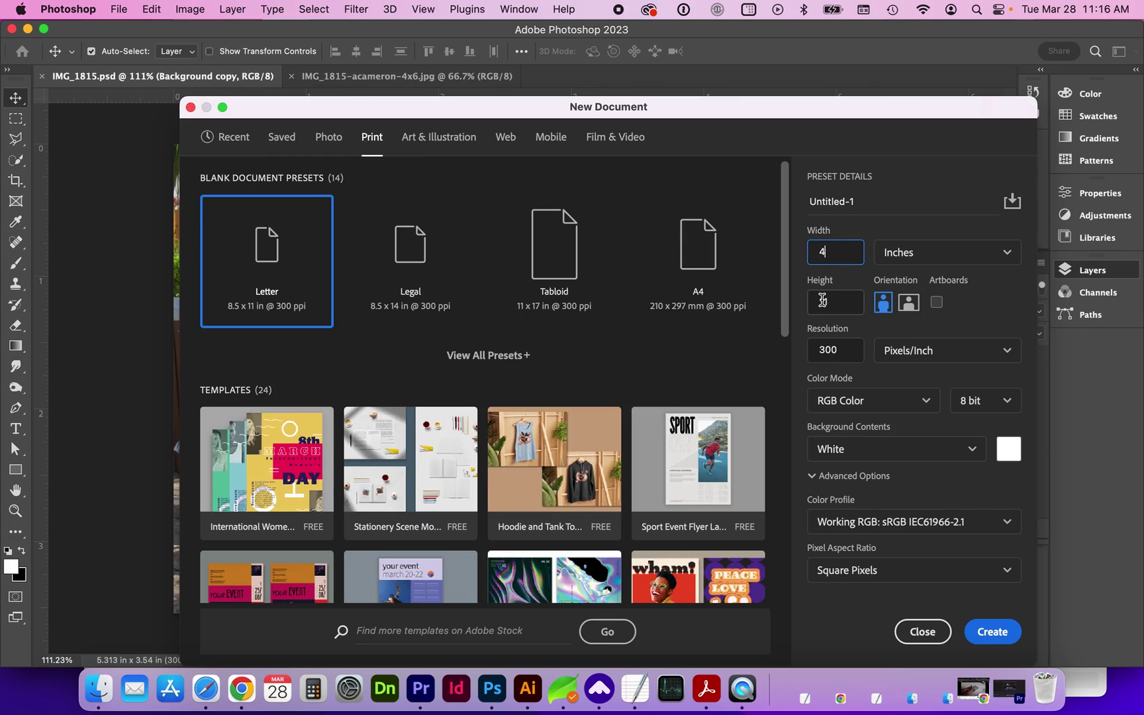
pyautogui.doubleClick(822, 300)
pyautogui.write('6')
pyautogui.press('Tab')
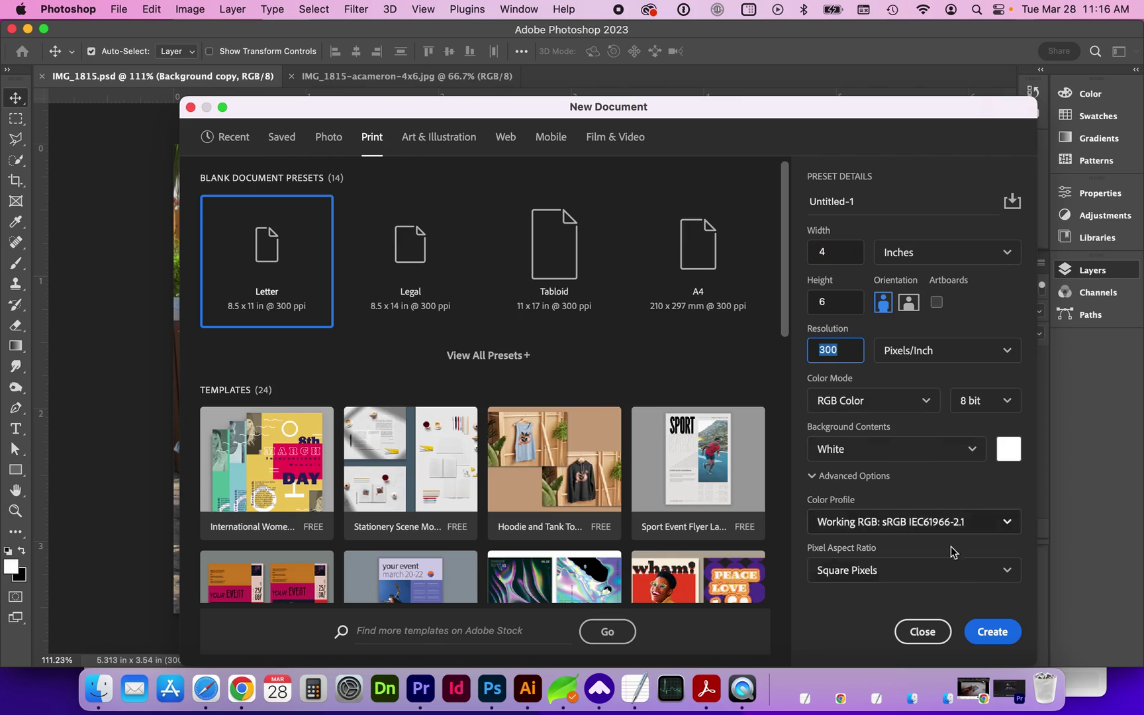
pyautogui.click(992, 632)
# Step: Place IMG_1815.jpg into the new document and enlarge it with the transform handles
pyautogui.moveTo(463, 425); pyautogui.dragTo(462, 189)
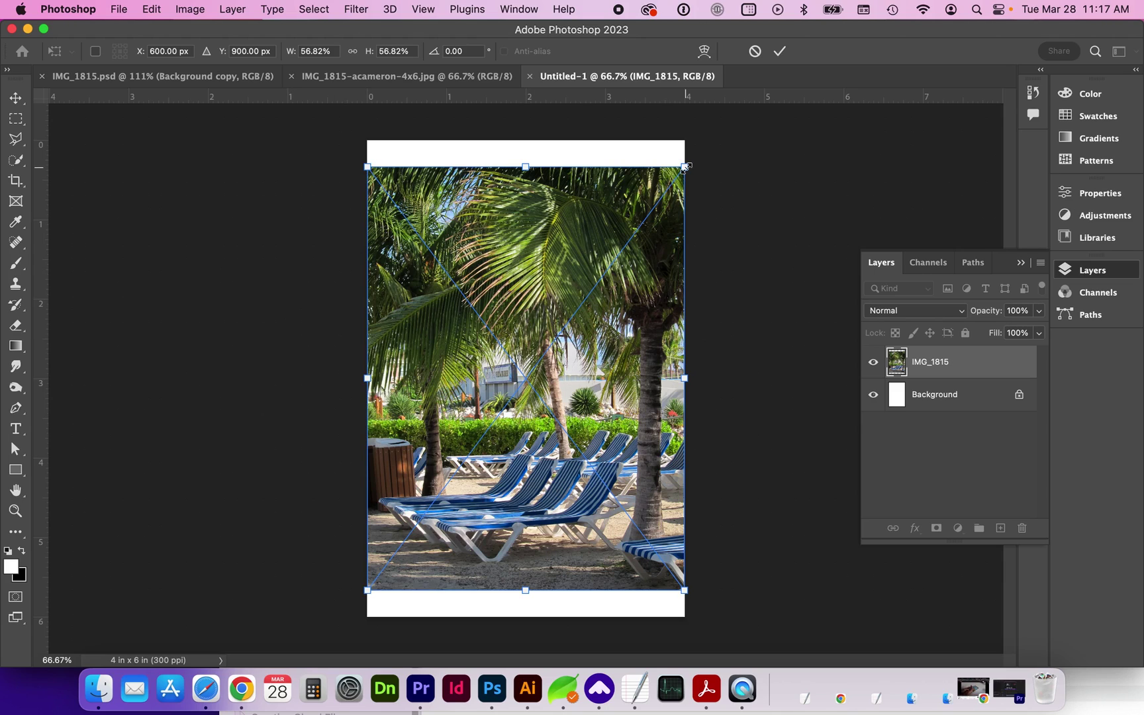
pyautogui.moveTo(685, 167); pyautogui.dragTo(752, 159)
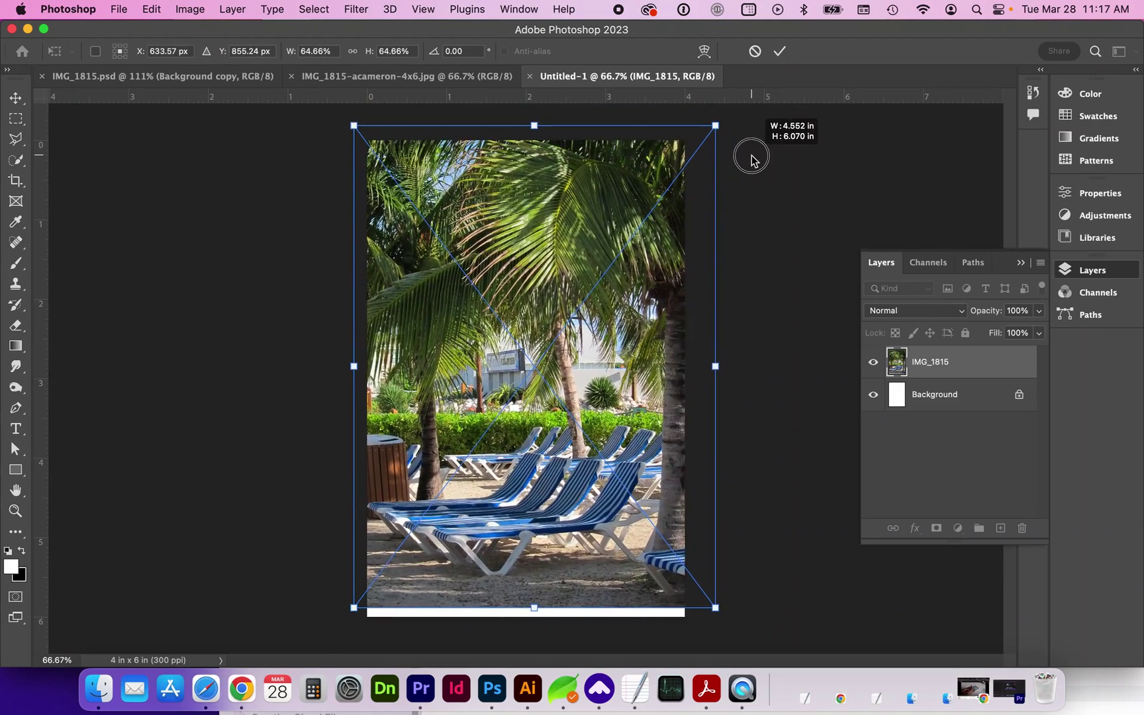
pyautogui.moveTo(354, 607); pyautogui.dragTo(321, 648)
pyautogui.moveTo(494, 530); pyautogui.dragTo(500, 505)
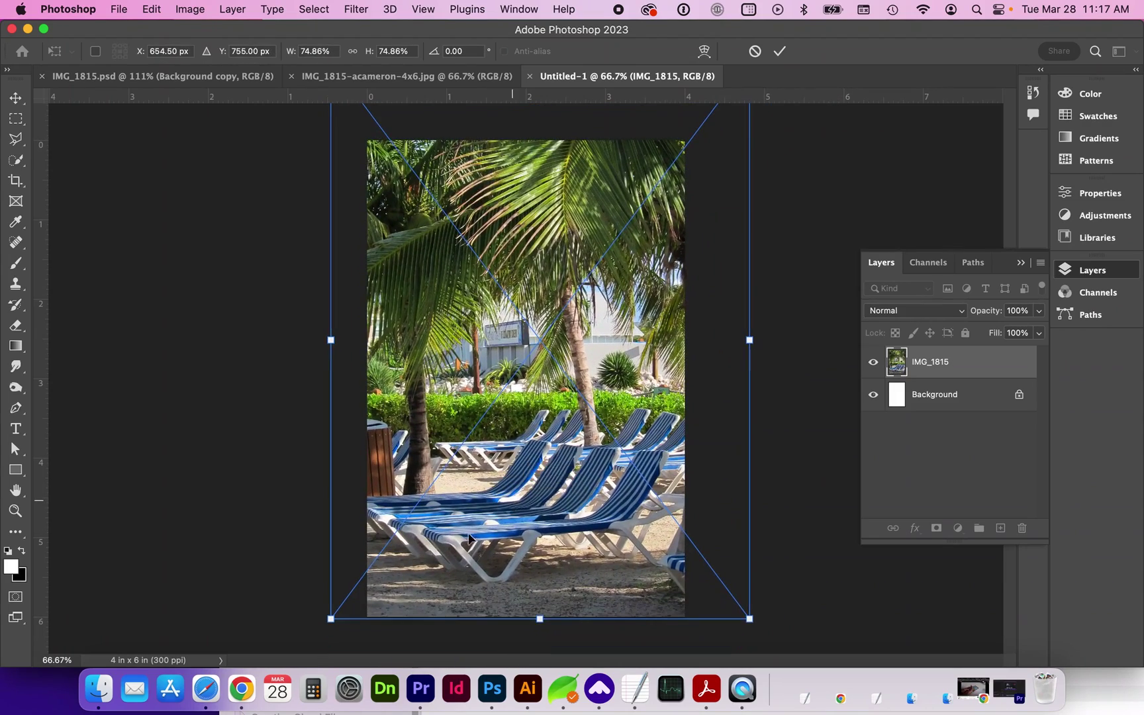
pyautogui.moveTo(336, 620); pyautogui.dragTo(330, 628)
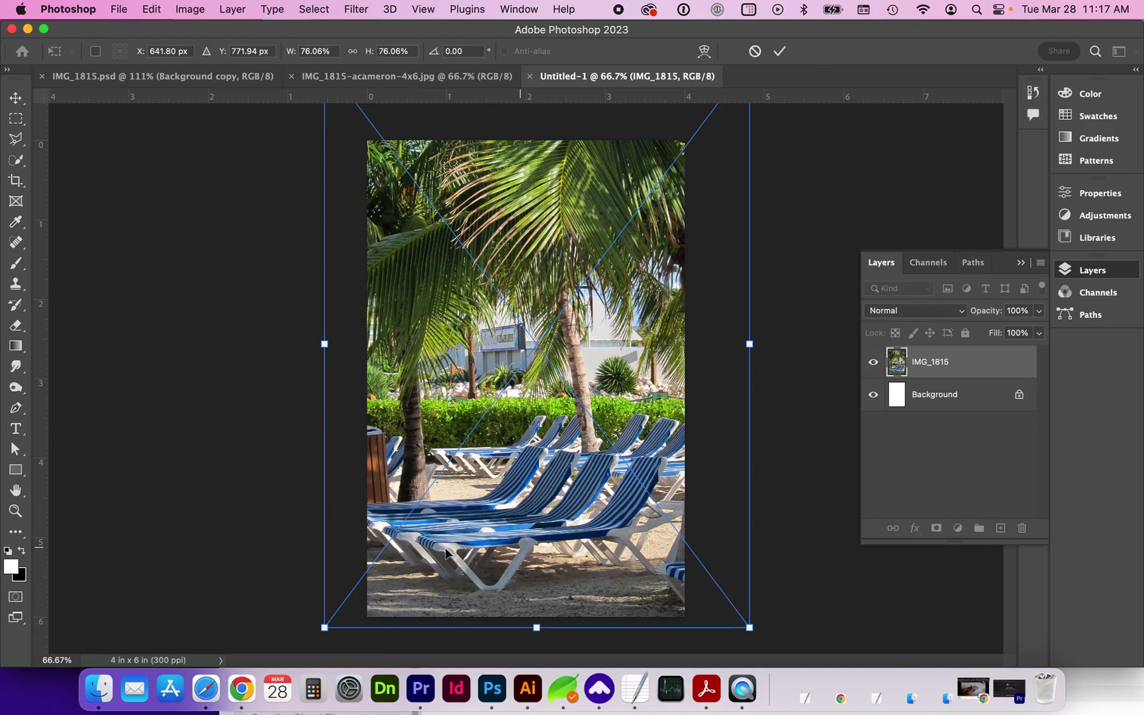
# Step: Commit the scaled photo and move it up toward the top of the page
pyautogui.press('super+minus')
pyautogui.press('super+plus')
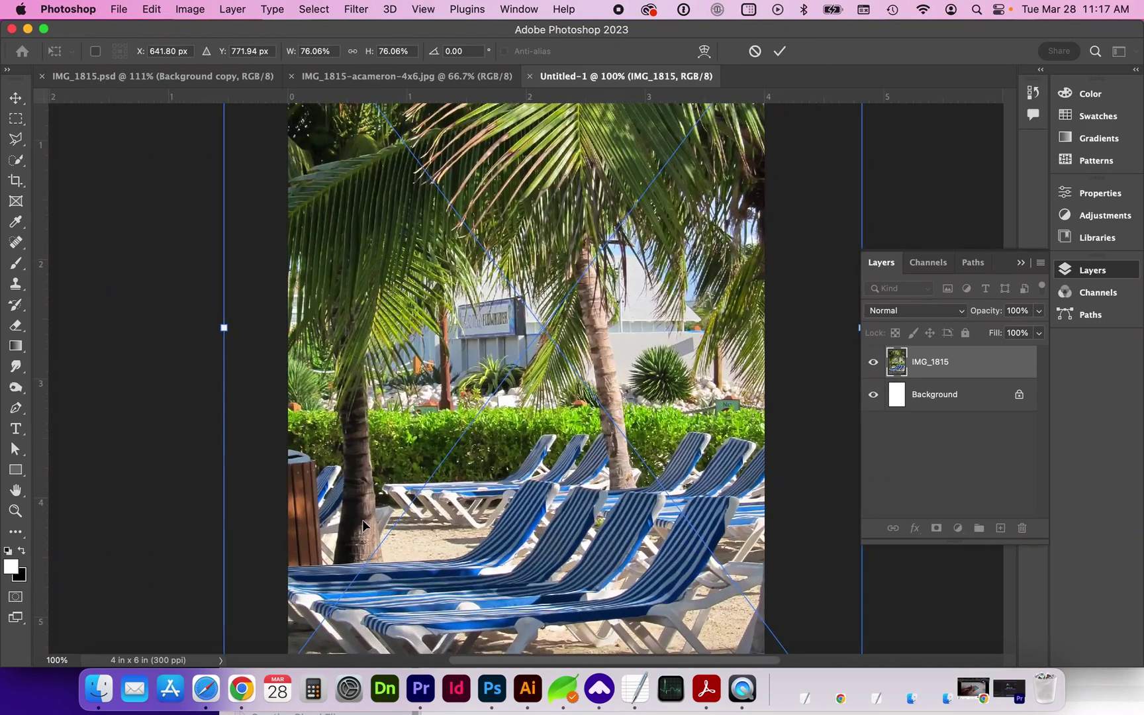
pyautogui.press('super+minus')
pyautogui.press('super+plus')
pyautogui.press('super+minus')
pyautogui.press('Return')
pyautogui.press('z')
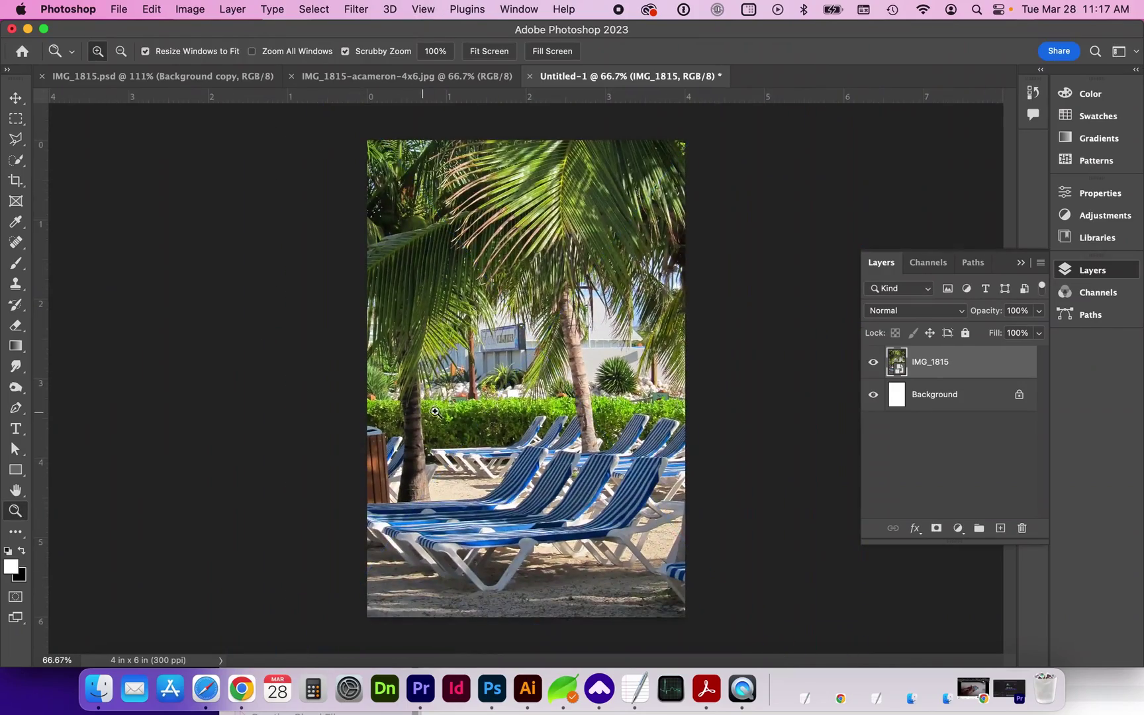
pyautogui.moveTo(462, 421)
pyautogui.mouseDown()
pyautogui.moveTo(477, 421)
pyautogui.moveTo(462, 421)
pyautogui.mouseUp()
pyautogui.press('v')
pyautogui.moveTo(537, 435)
pyautogui.mouseDown()
pyautogui.moveTo(554, 431)
pyautogui.moveTo(544, 430)
pyautogui.mouseUp()
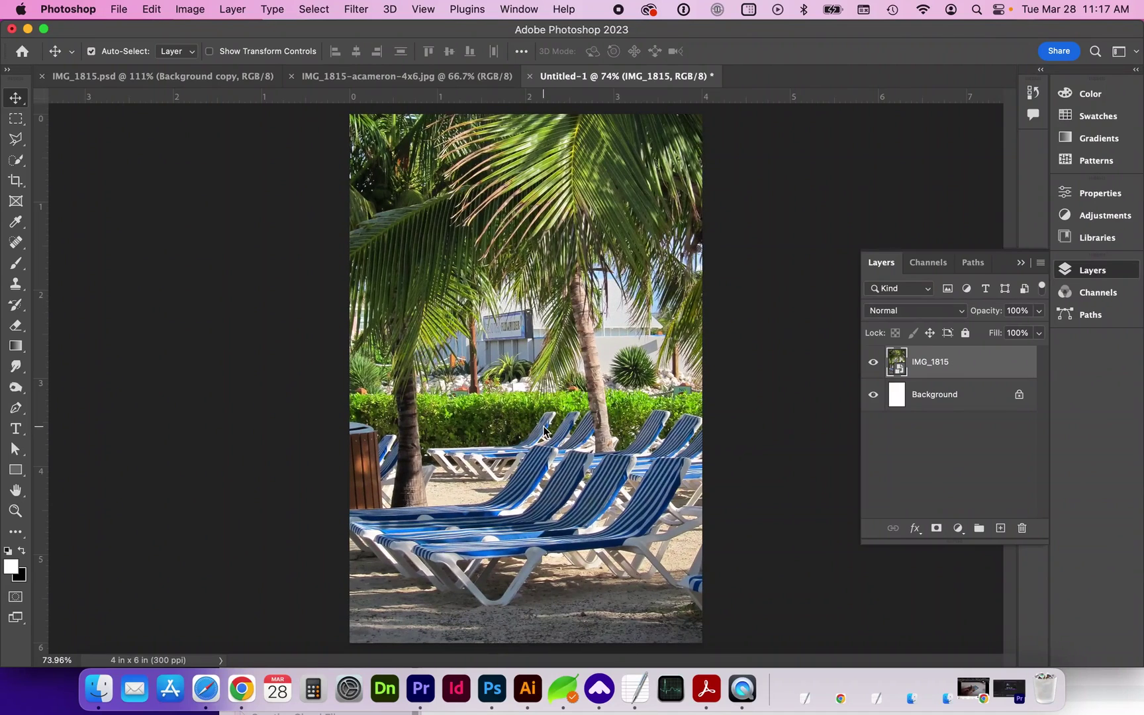
pyautogui.moveTo(525, 478); pyautogui.dragTo(525, 355)
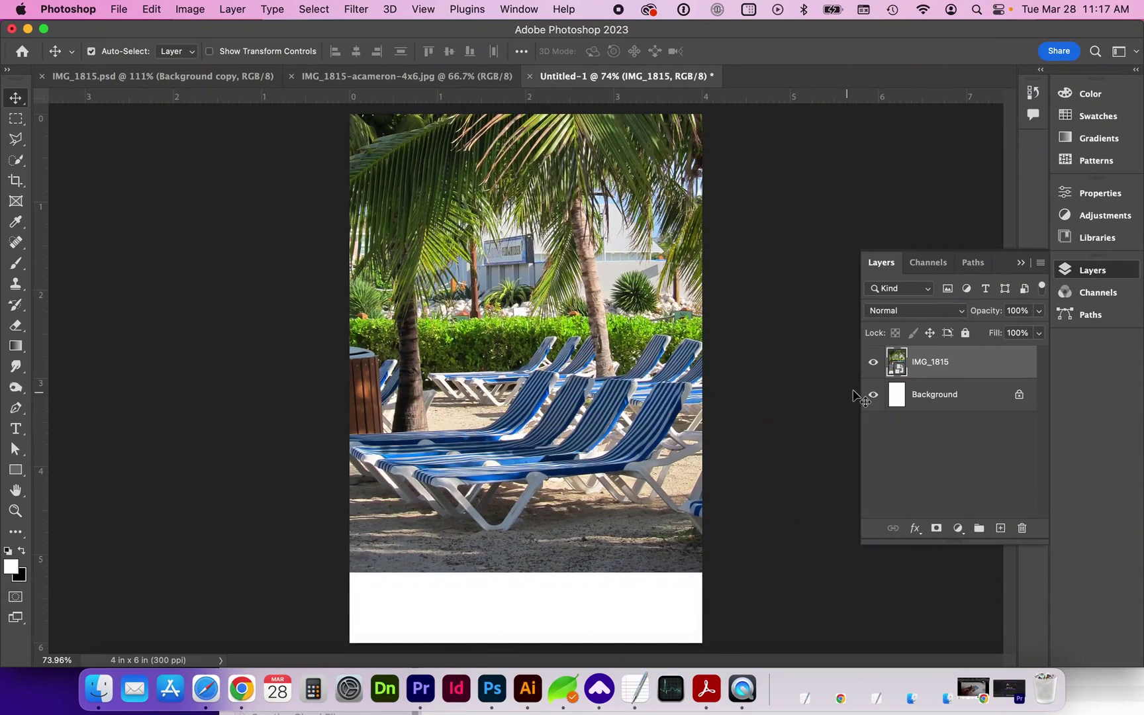
# Step: Hide the white Background, save a JPEG copy, and preview IMG_1815-missing-image.jpg
pyautogui.click(873, 396)
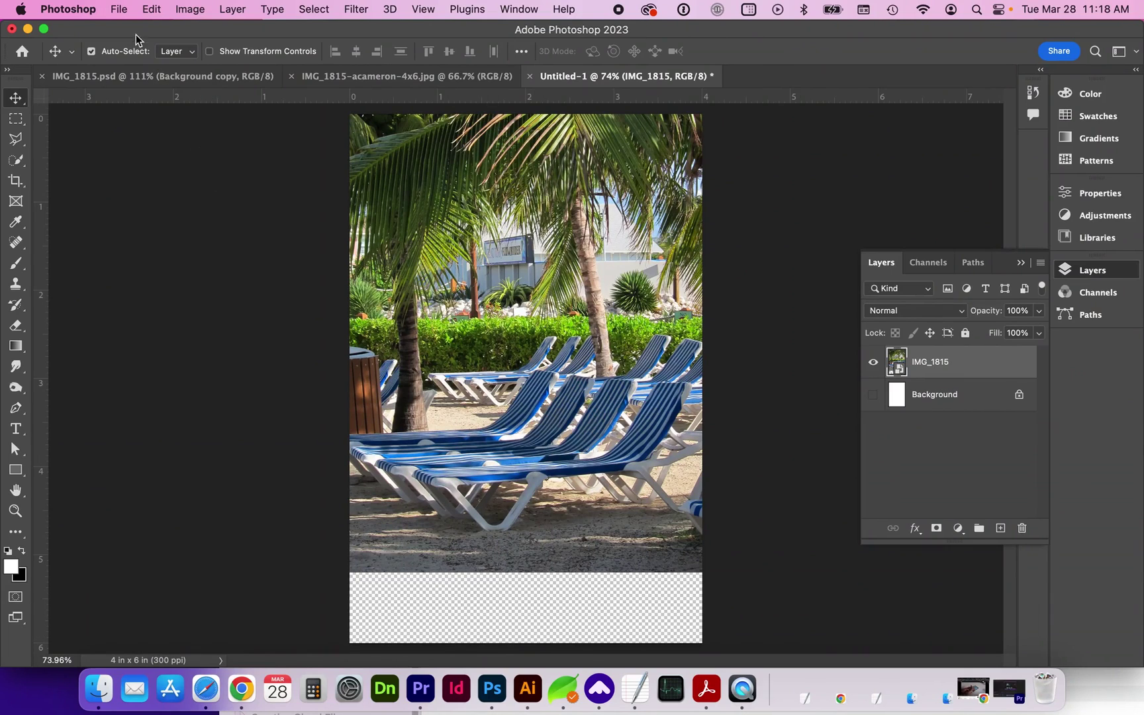
pyautogui.click(119, 11)
pyautogui.click(141, 196)
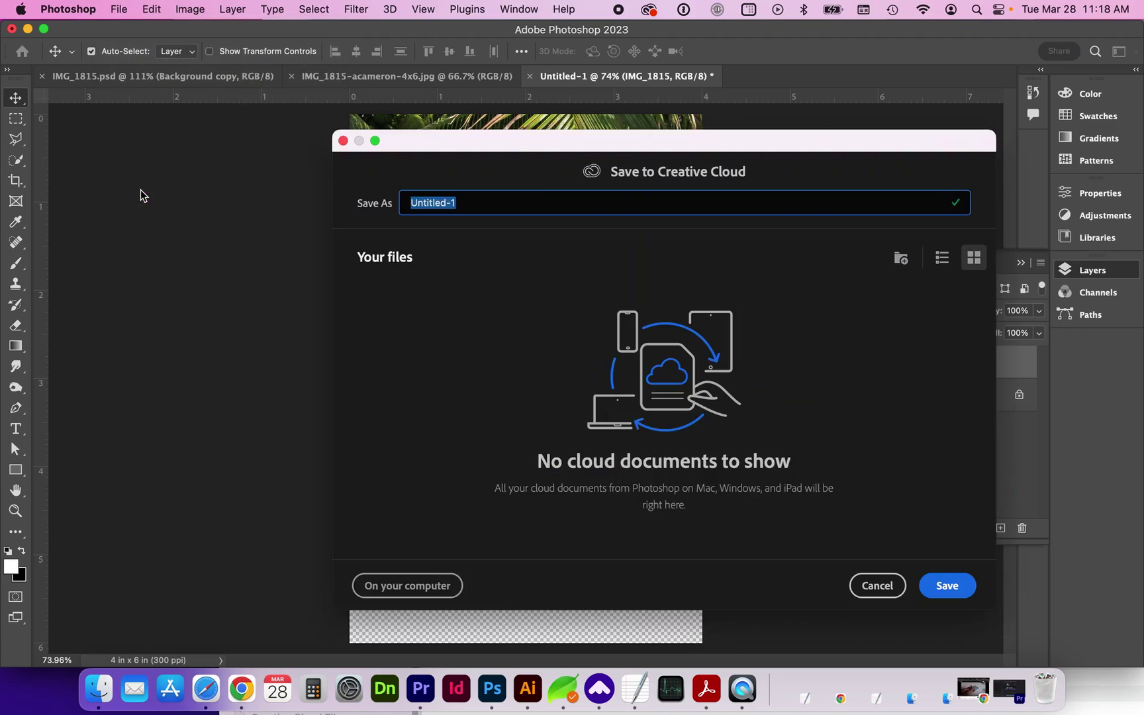
pyautogui.click(409, 584)
pyautogui.click(554, 349)
pyautogui.click(547, 472)
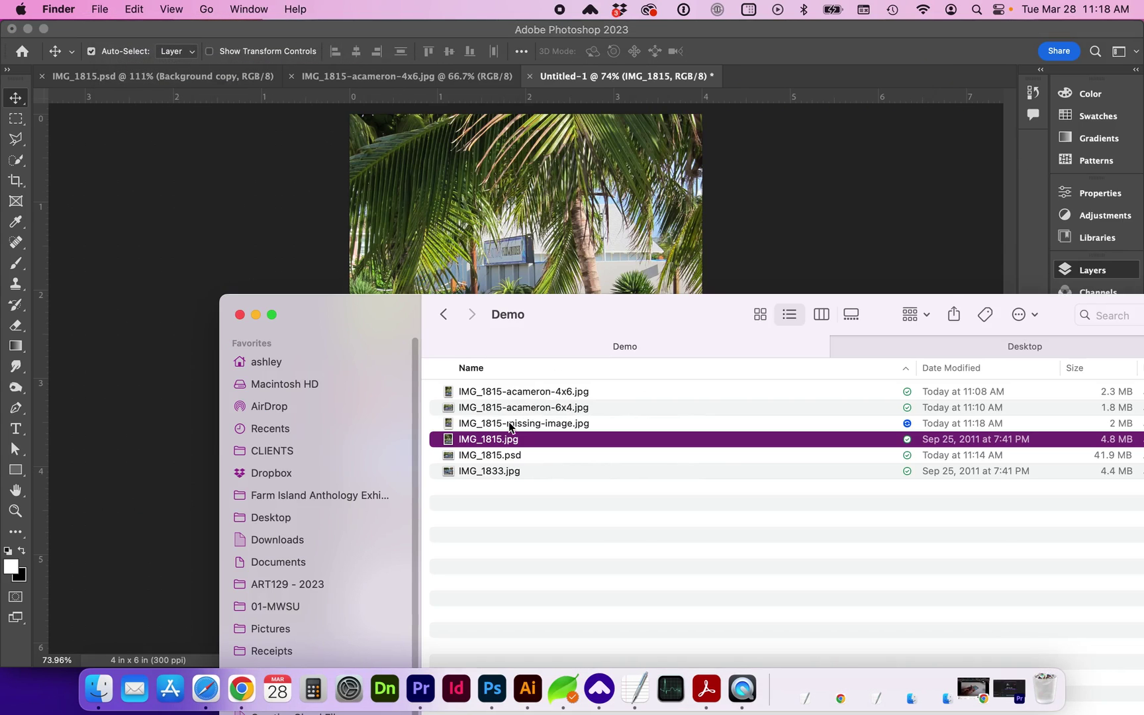
pyautogui.click(511, 424)
pyautogui.press('space')
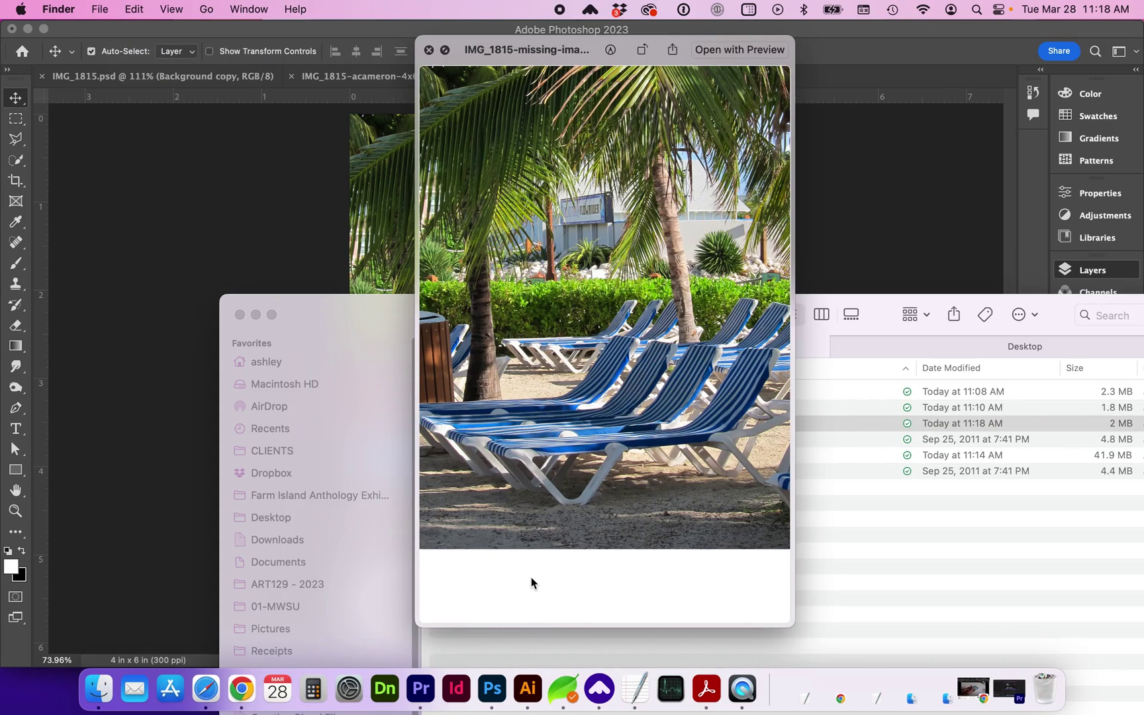
# Step: Save a PNG copy of Untitled-1 to the computer as IMG_1815-missing-image.png
pyautogui.press('space')
pyautogui.click(306, 246)
pyautogui.click(119, 16)
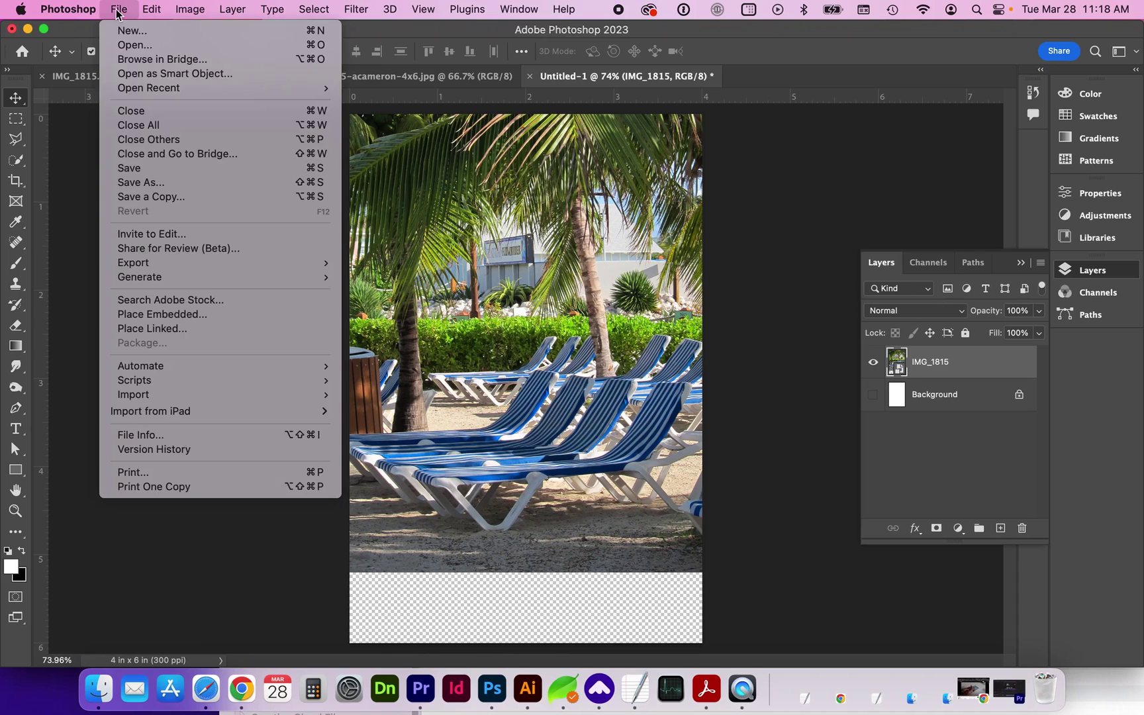
pyautogui.click(140, 194)
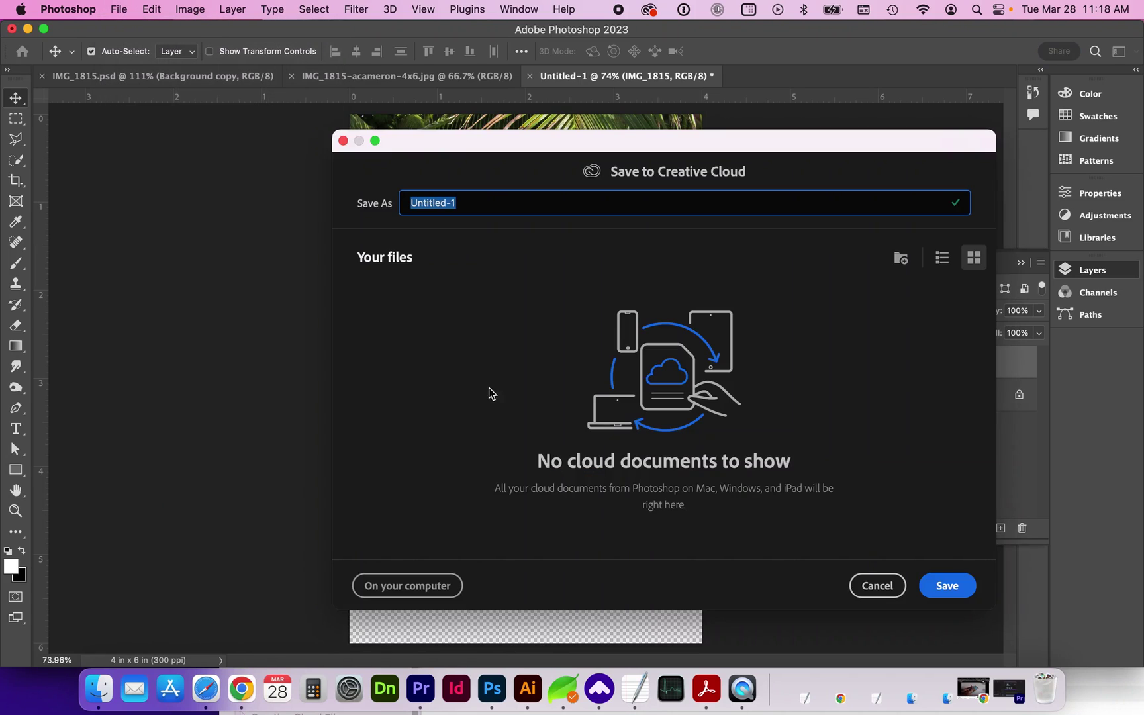
pyautogui.click(436, 586)
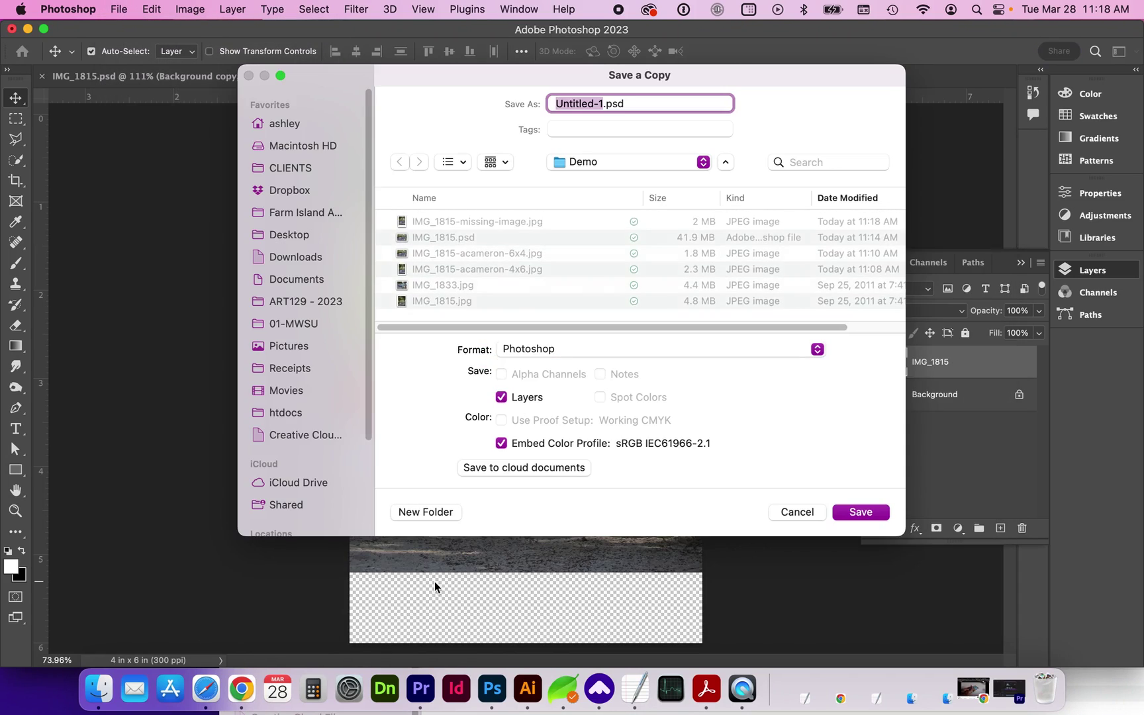
pyautogui.click(503, 221)
pyautogui.click(530, 350)
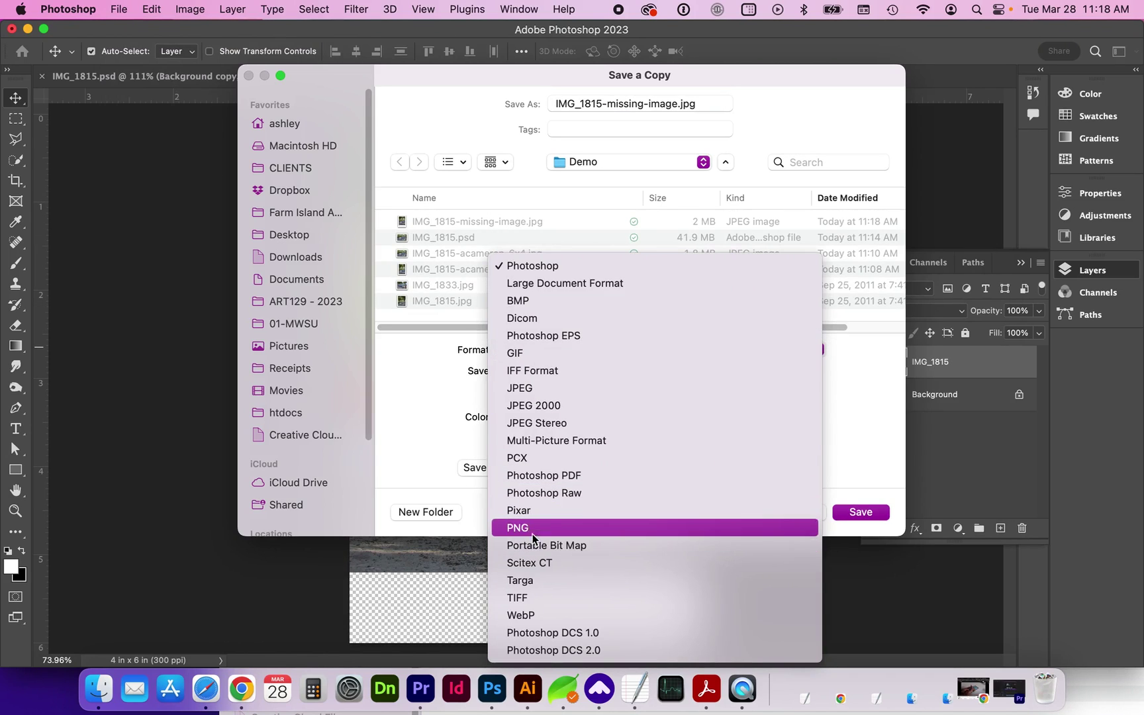
pyautogui.click(530, 528)
pyautogui.press('Return')
pyautogui.click(670, 307)
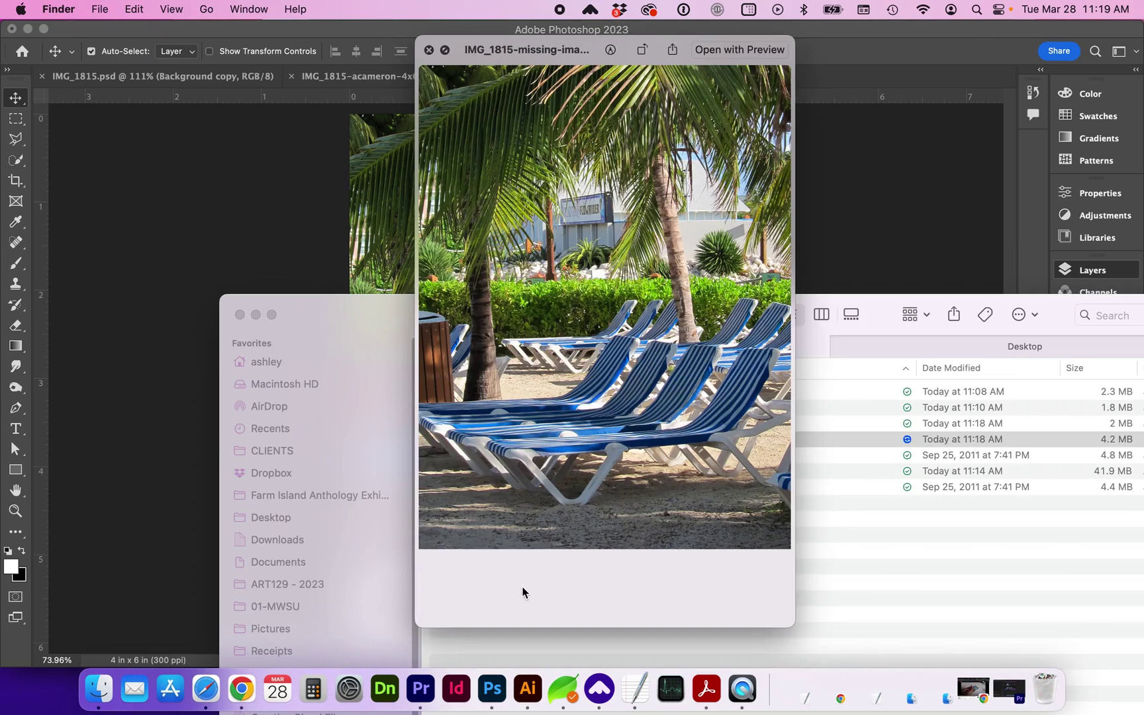
# Step: Open the saved PNG in Photoshop, then move Untitled-1's photo down over the empty strip
pyautogui.press('space')
pyautogui.moveTo(506, 443); pyautogui.dragTo(781, 76)
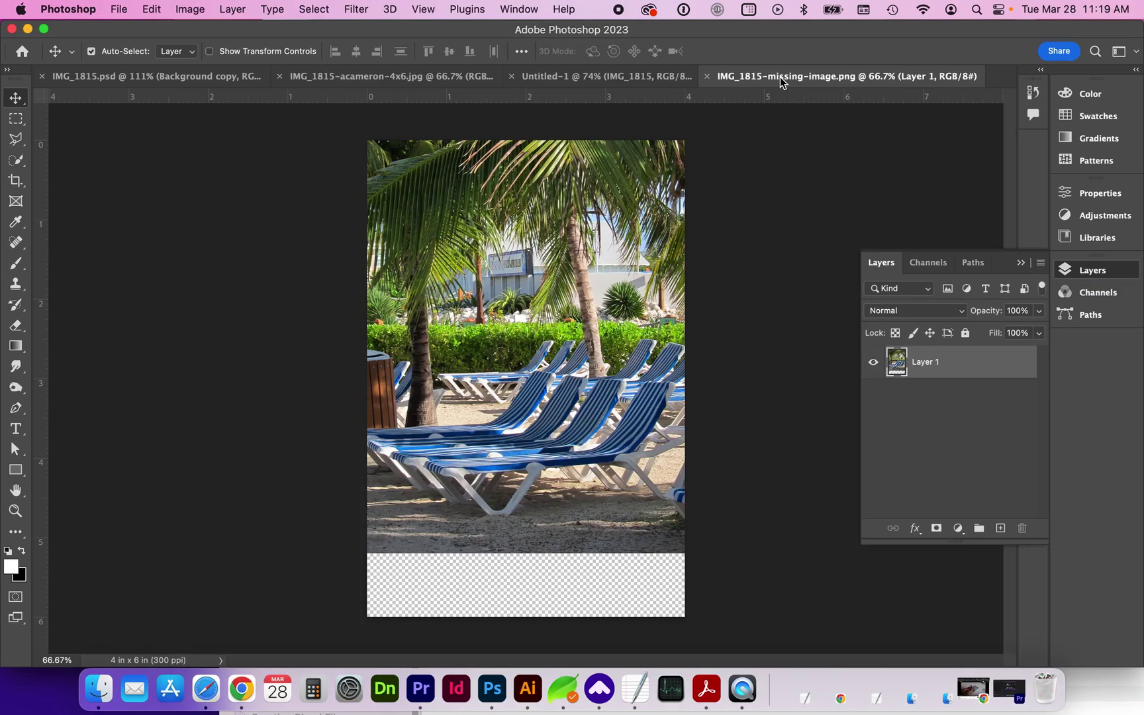
pyautogui.click(583, 77)
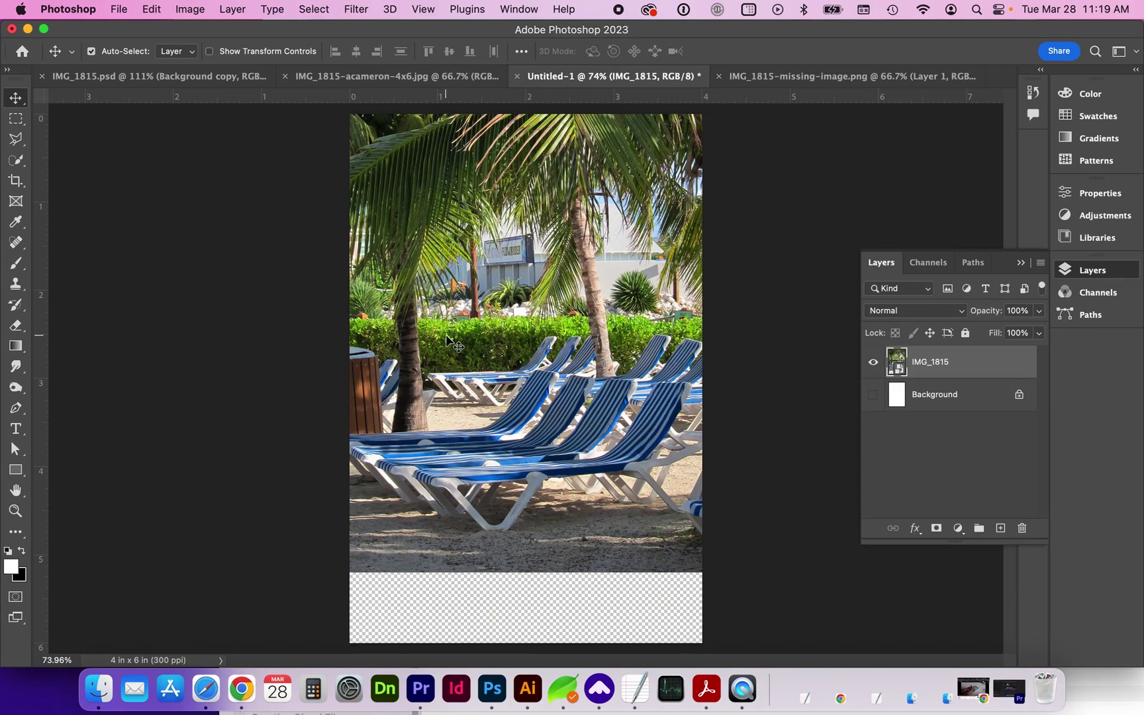
pyautogui.moveTo(446, 401)
pyautogui.mouseDown()
pyautogui.moveTo(447, 423)
pyautogui.moveTo(448, 414)
pyautogui.mouseUp()
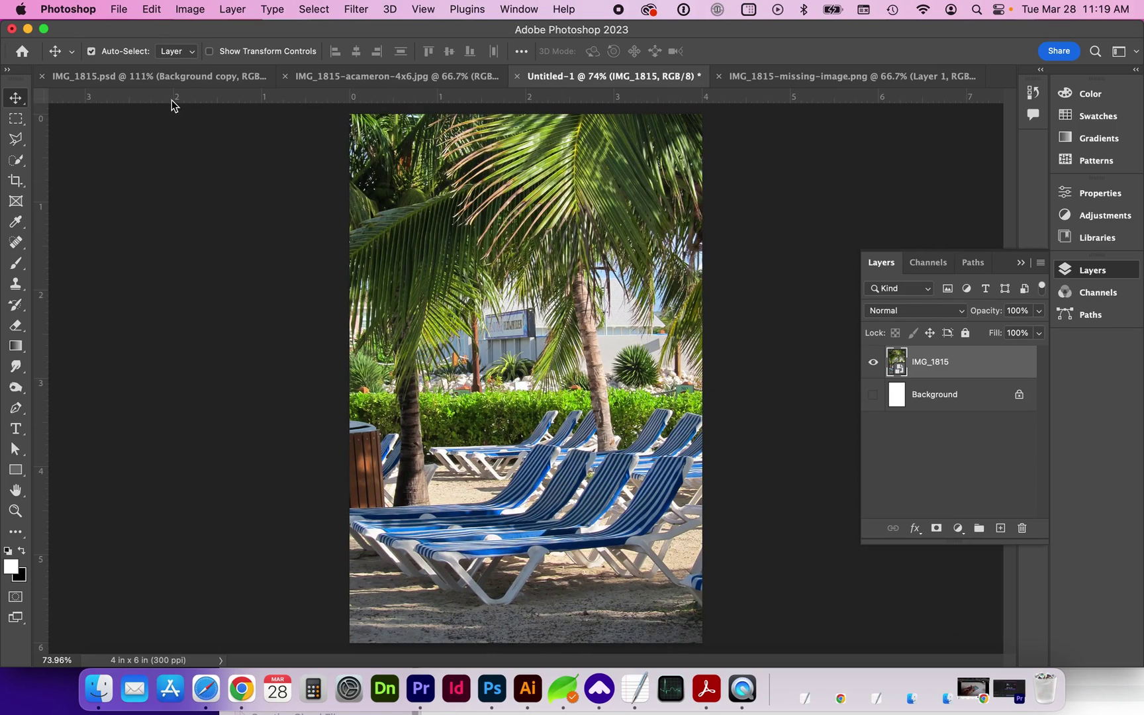
# Step: Crop out to a landscape canvas, enlarge the photo to fill it, and view Canvas Size
pyautogui.click(16, 180)
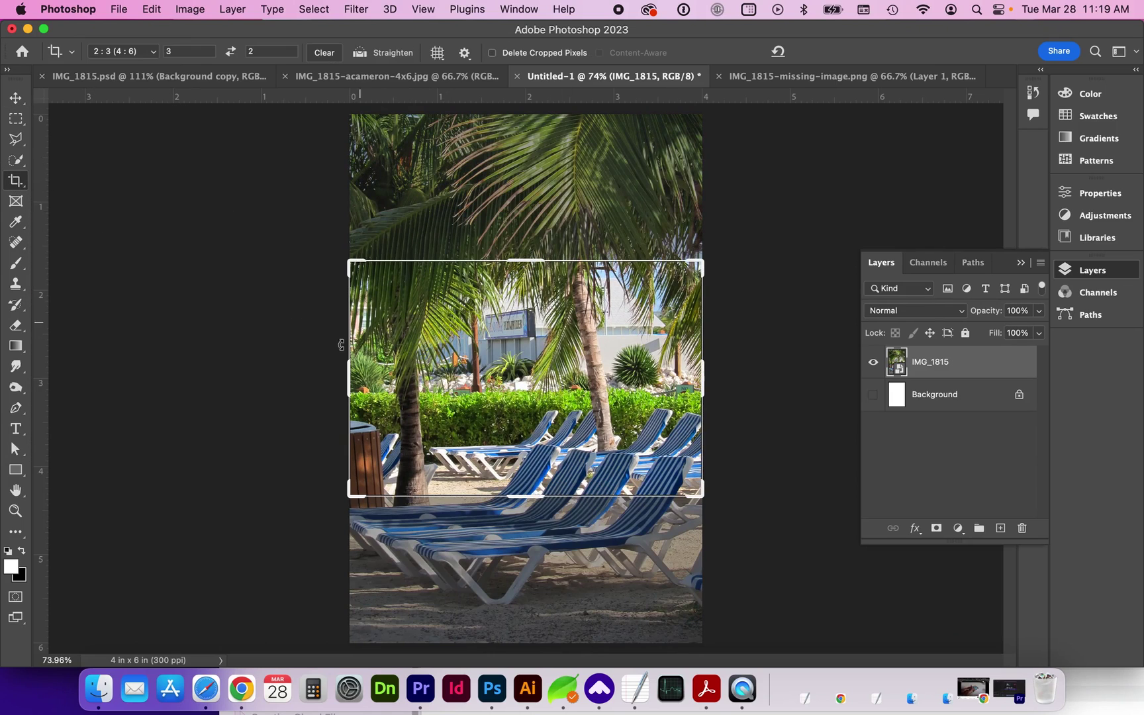
pyautogui.moveTo(343, 262); pyautogui.dragTo(216, 173)
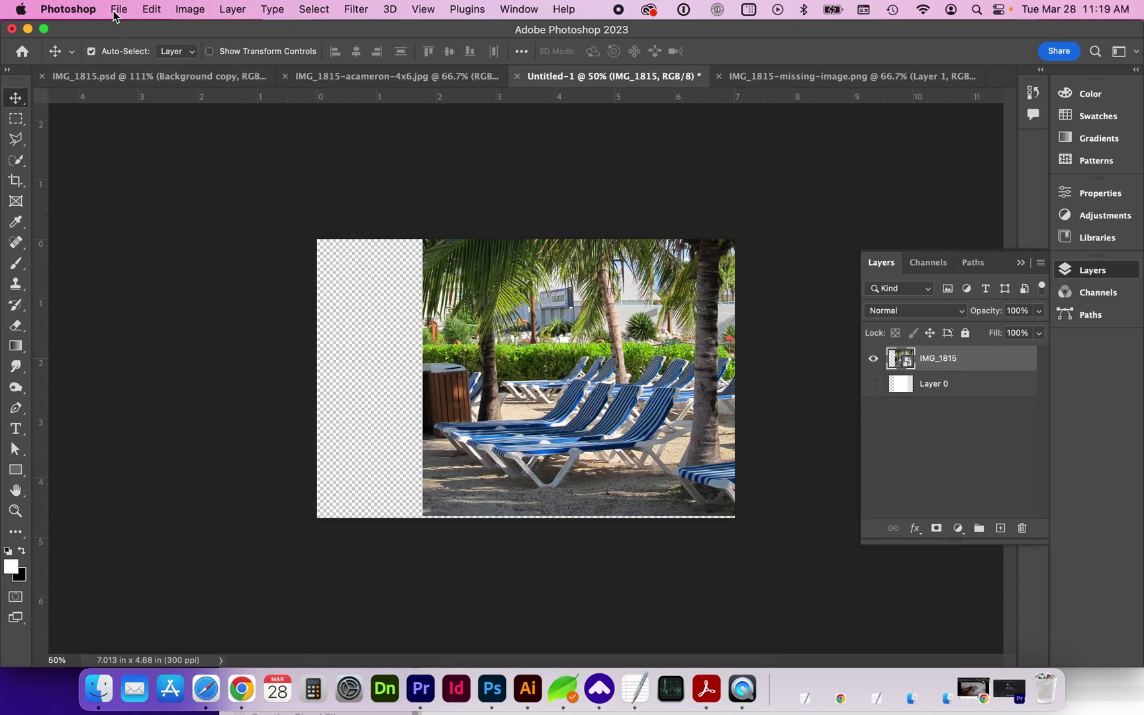
pyautogui.press('super+t')
pyautogui.moveTo(423, 516); pyautogui.dragTo(299, 557)
pyautogui.moveTo(695, 564); pyautogui.dragTo(735, 552)
pyautogui.press('Return')
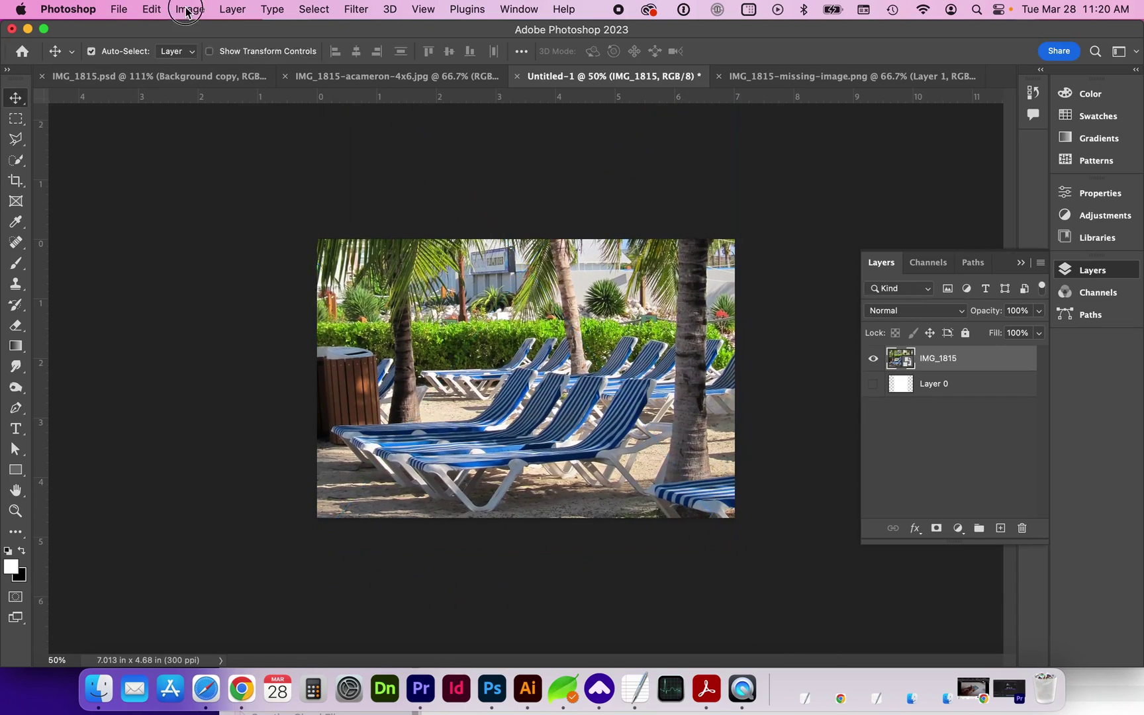
pyautogui.click(186, 11)
pyautogui.click(199, 143)
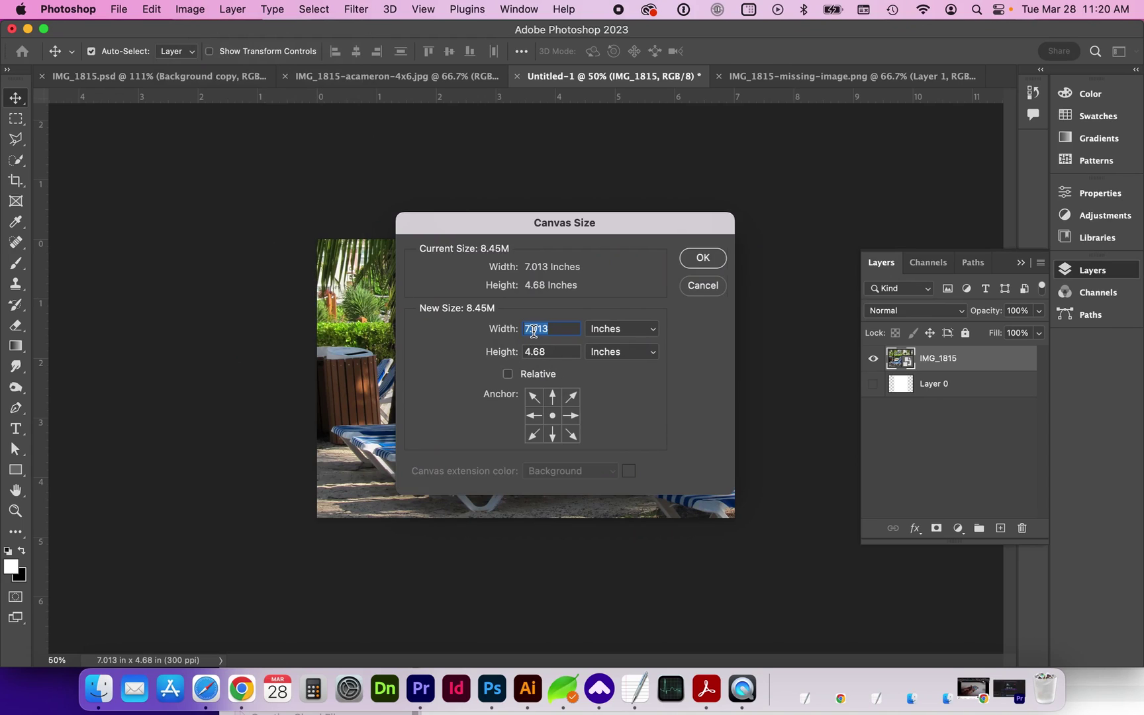
# Step: Close Canvas Size and set the image width to 6 inches at 300 ppi
pyautogui.press('Escape')
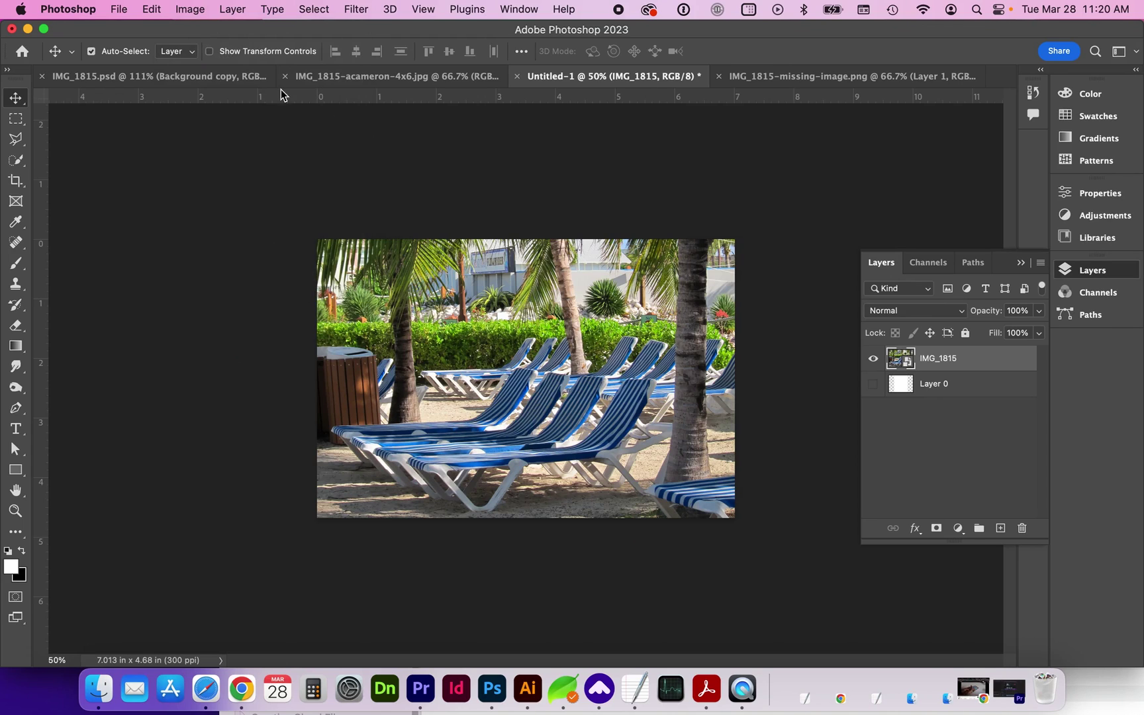
pyautogui.click(190, 13)
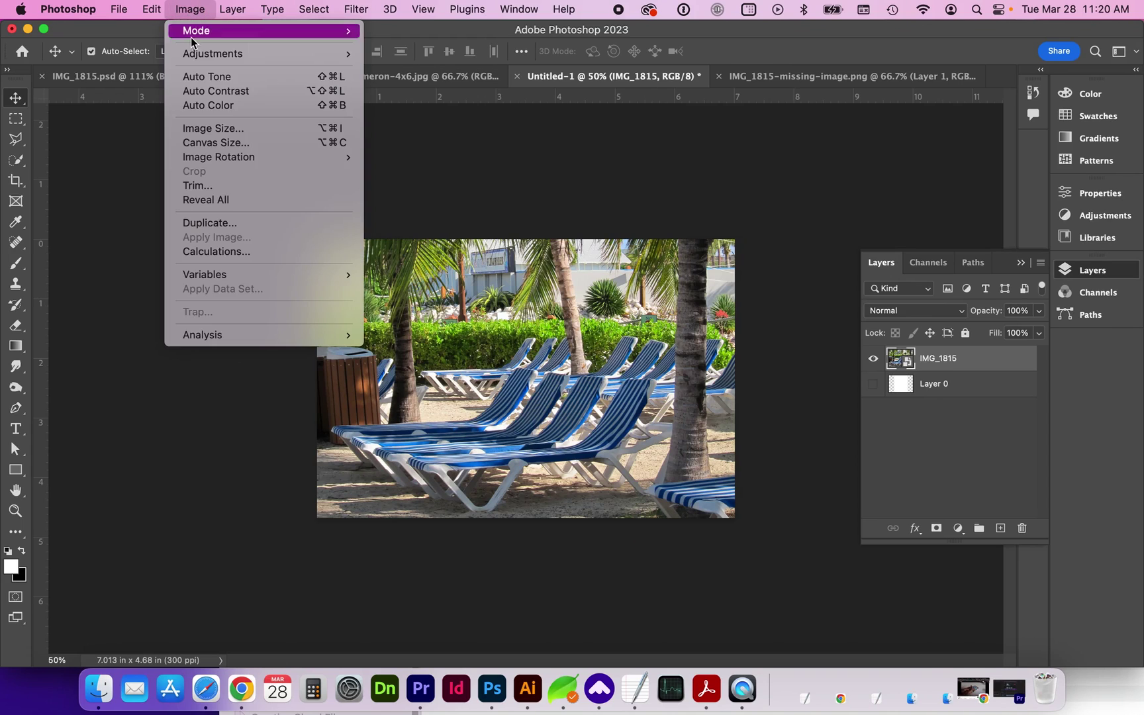
pyautogui.click(216, 129)
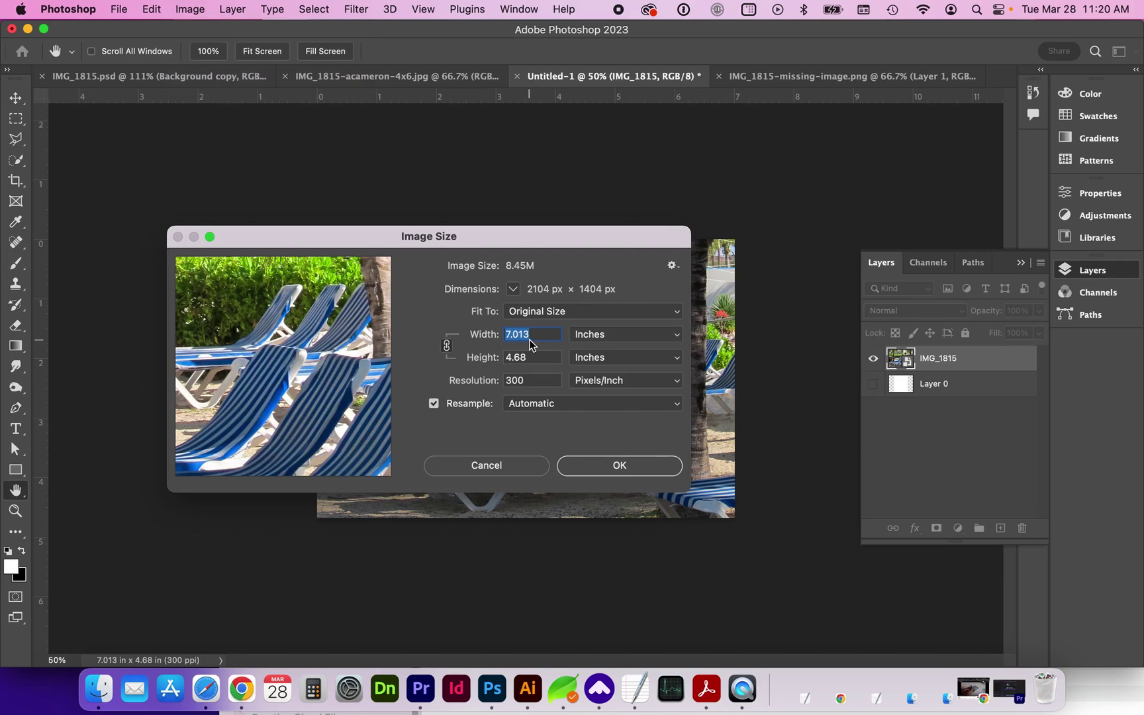
pyautogui.write('6')
pyautogui.press('Tab')
pyautogui.press('Return')
pyautogui.press('super+0')
pyautogui.press('v')
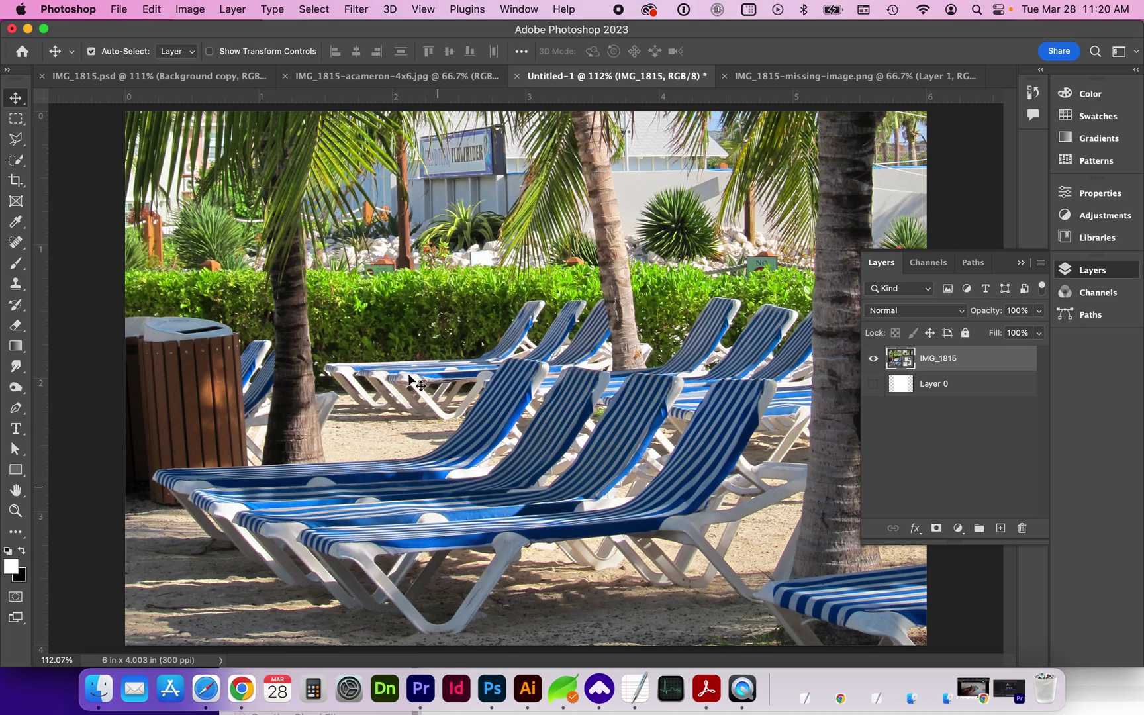
# Step: Reopen Image Size, enter 7 in a field, and confirm the dialog
pyautogui.click(180, 13)
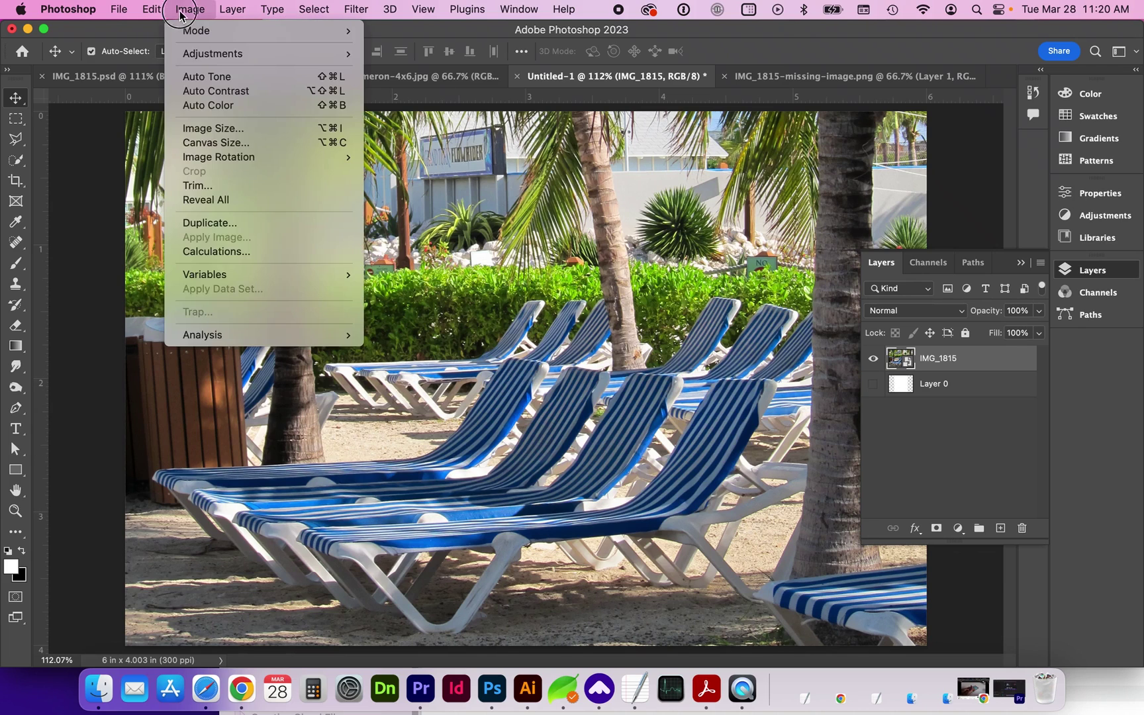
pyautogui.click(203, 128)
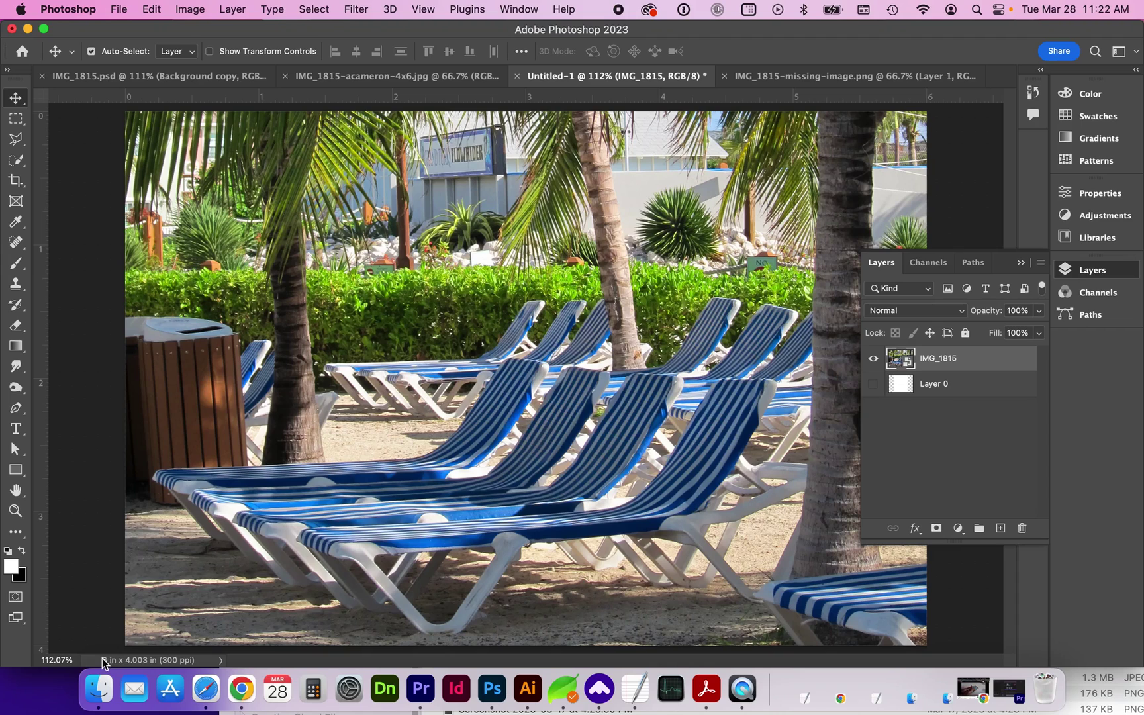
pyautogui.press('super+alt+i')
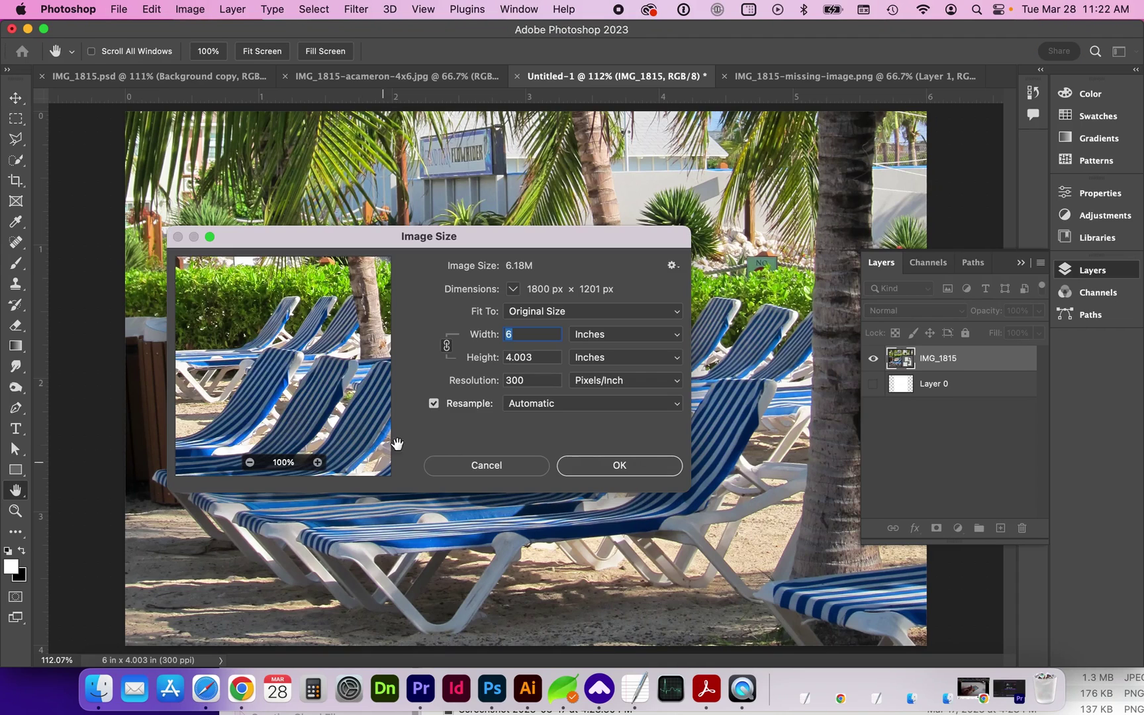
pyautogui.write('7')
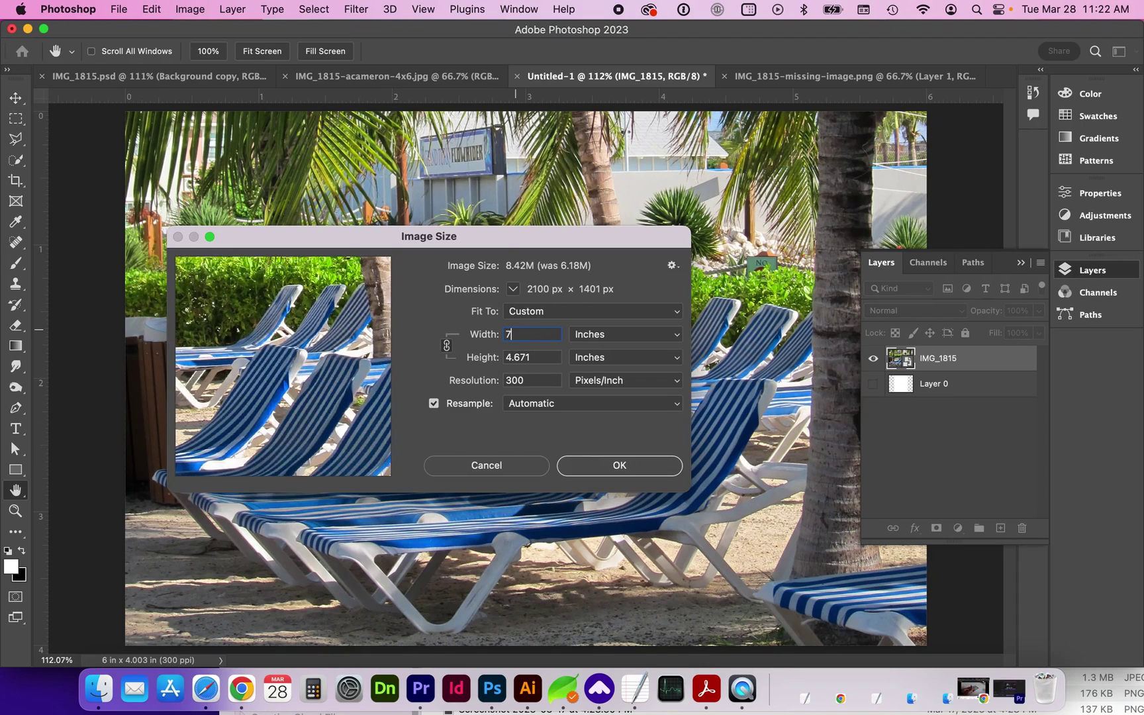
pyautogui.press('Return')
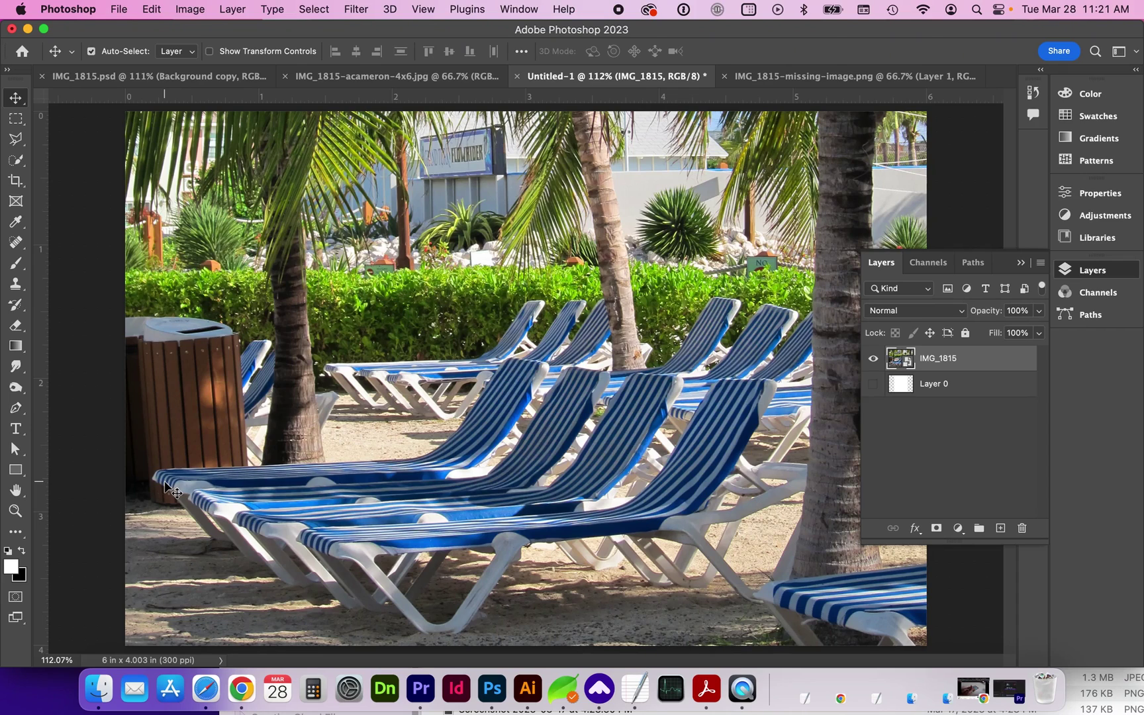
# Step: Glance at the Image > Mode options, then show the ruler units menu, currently inches
pyautogui.click(191, 9)
pyautogui.moveTo(193, 36)
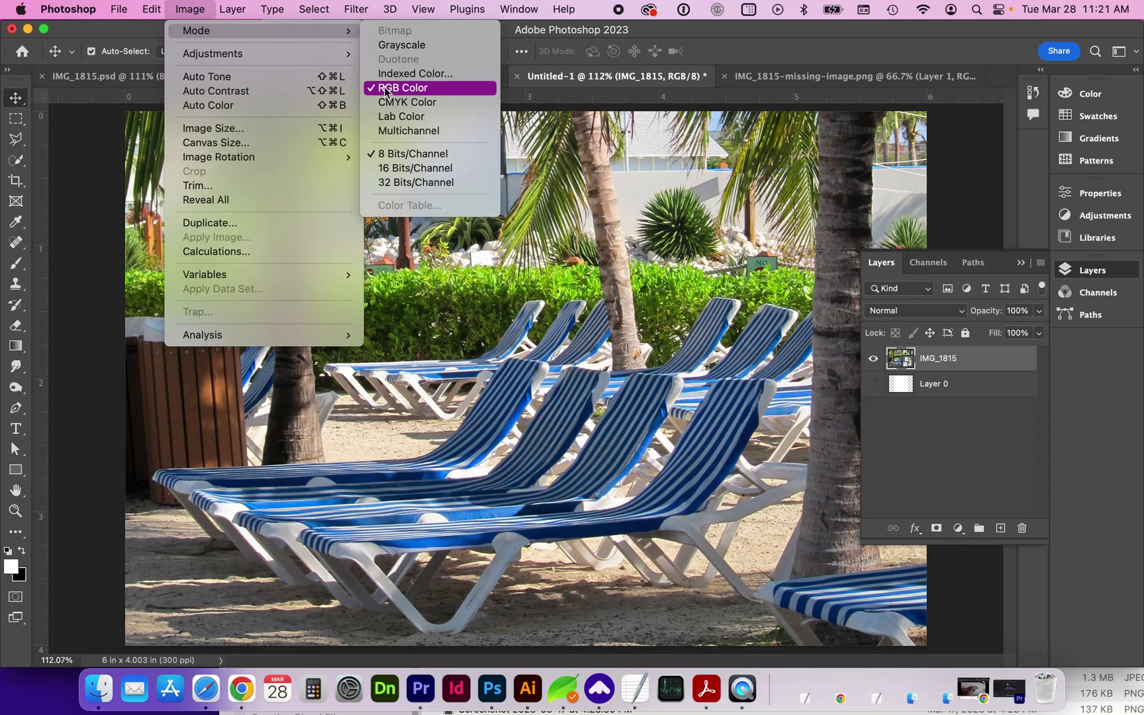
pyautogui.click(538, 60)
pyautogui.rightClick(502, 98)
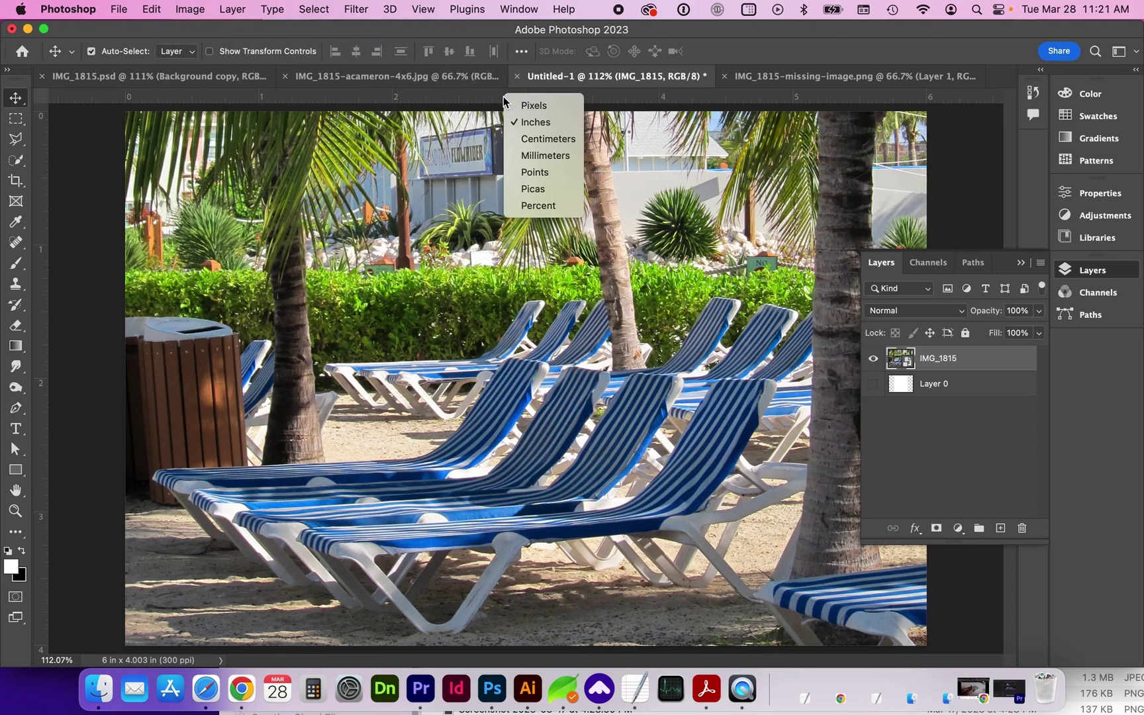